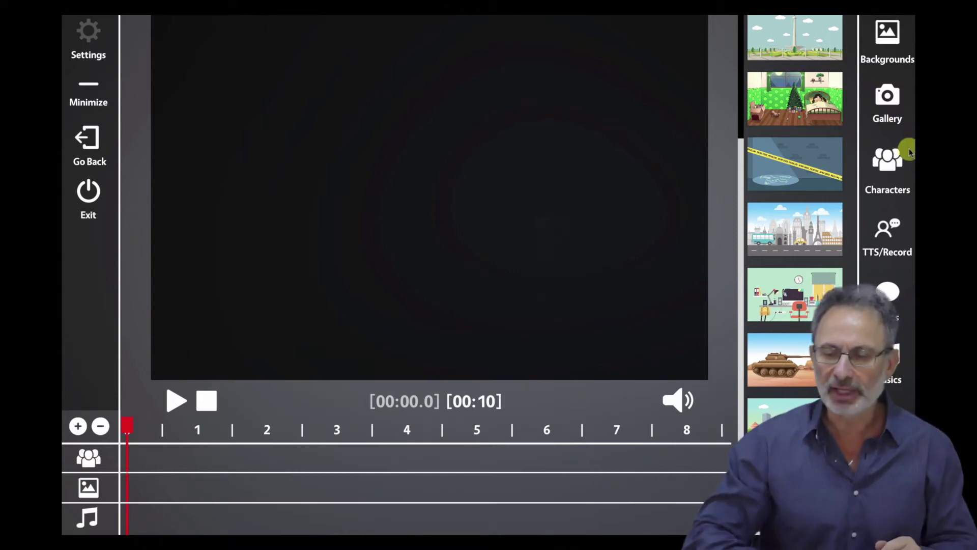
Import Stuff.png from the Toons folder on the Desktop into the gallery.
mouse_move(740, 103)
left_mouse_down()
mouse_move(748, 236)
mouse_move(733, 94)
left_mouse_up()
left_click(889, 99)
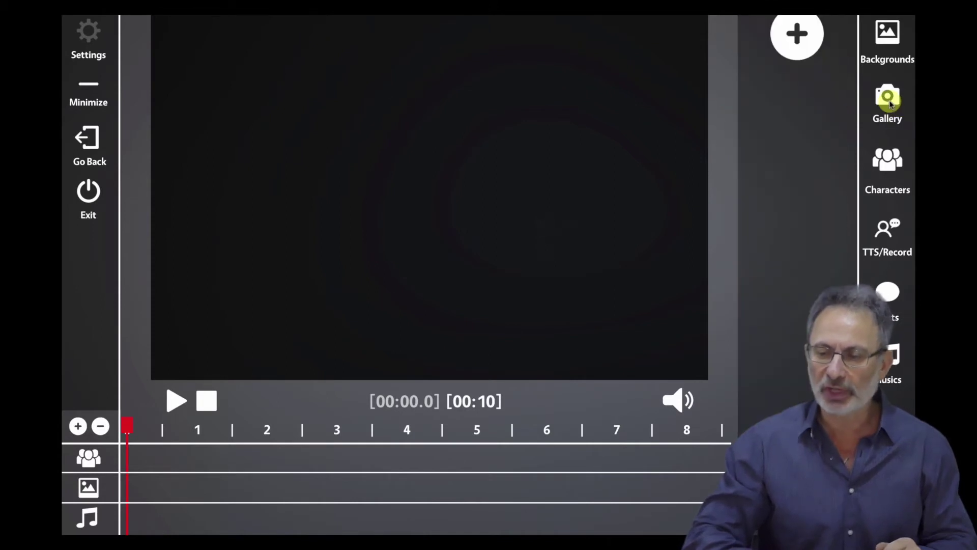
left_click(799, 34)
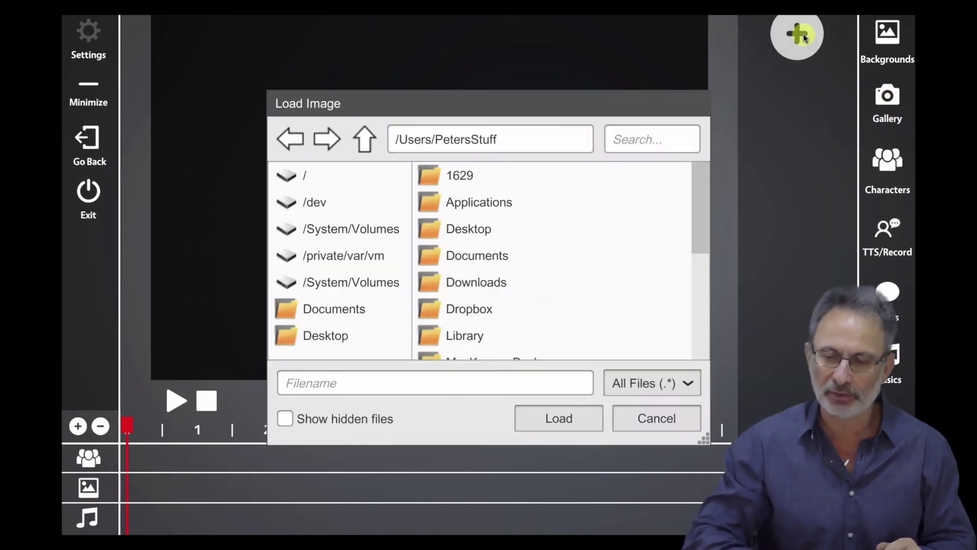
double_click(432, 262)
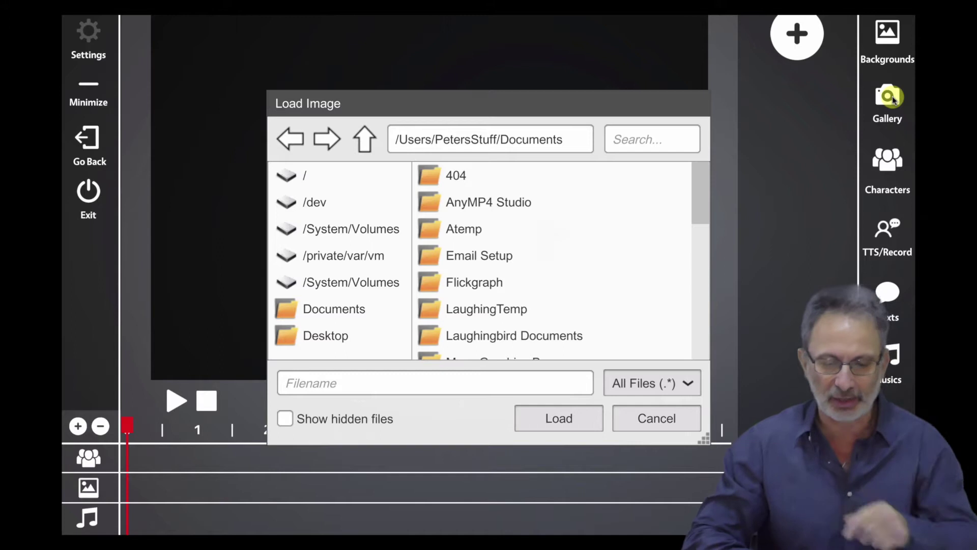
scroll(546, 284, "down", 3)
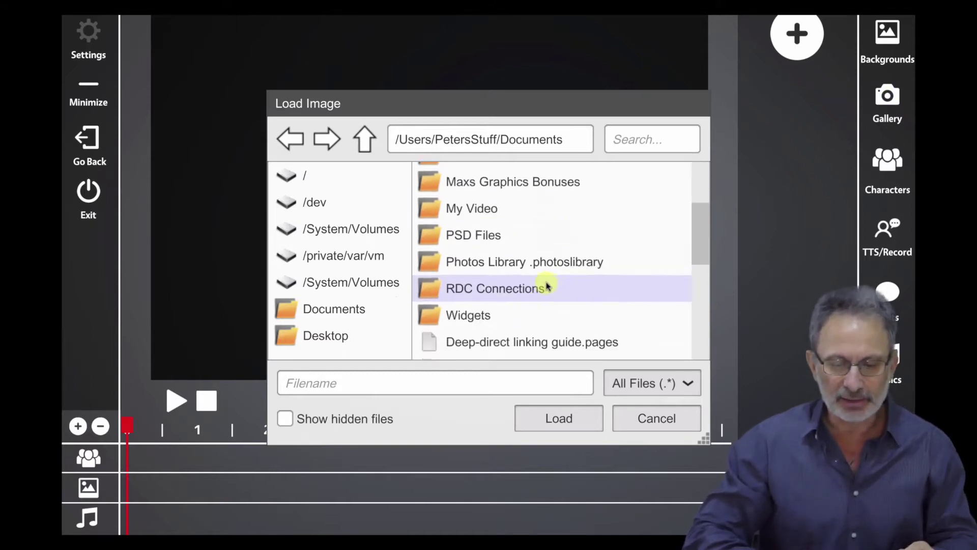
scroll(547, 285, "up", 2)
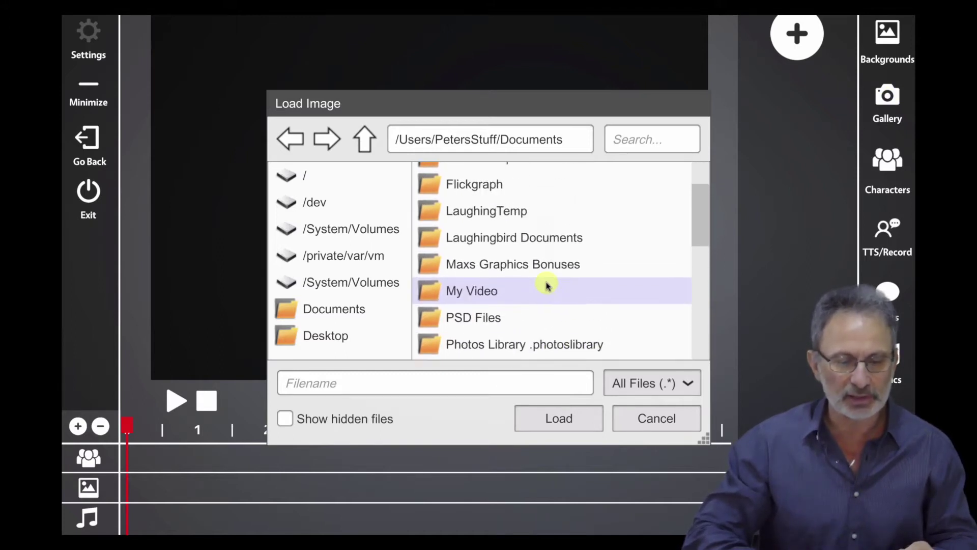
left_click(311, 337)
double_click(442, 281)
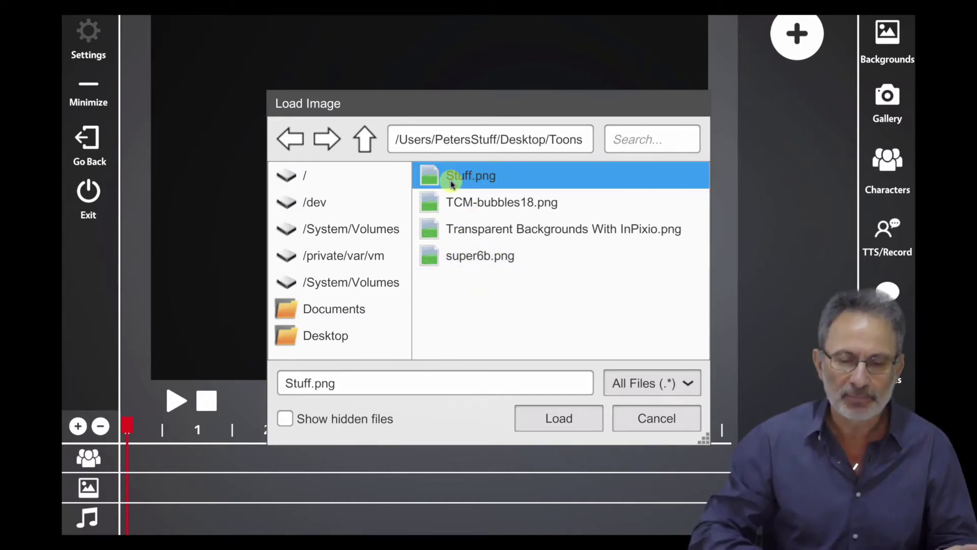
double_click(451, 179)
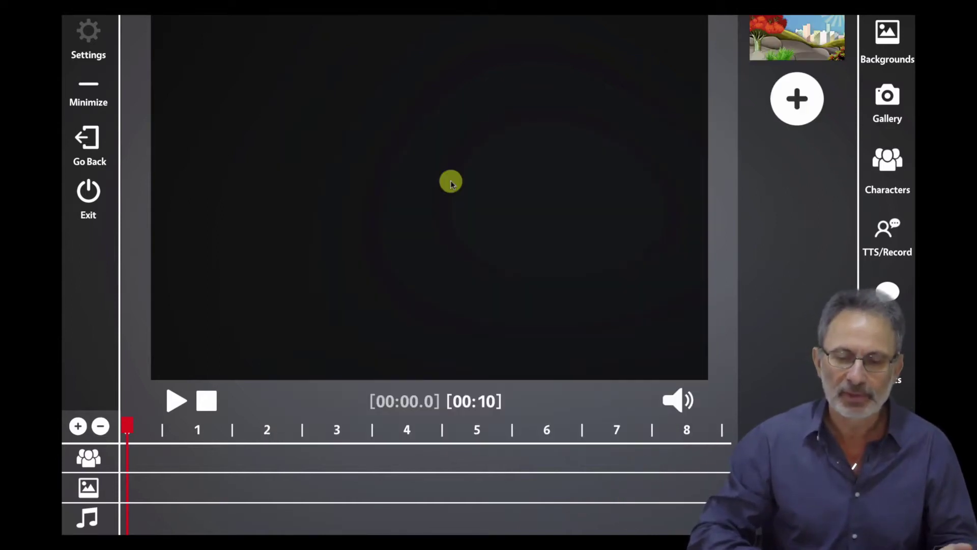
Import TCM-bubbles18.png, Transparent Backgrounds With InPixio.png and super6b.png from the Toons folder into the gallery.
left_click(788, 103)
double_click(487, 203)
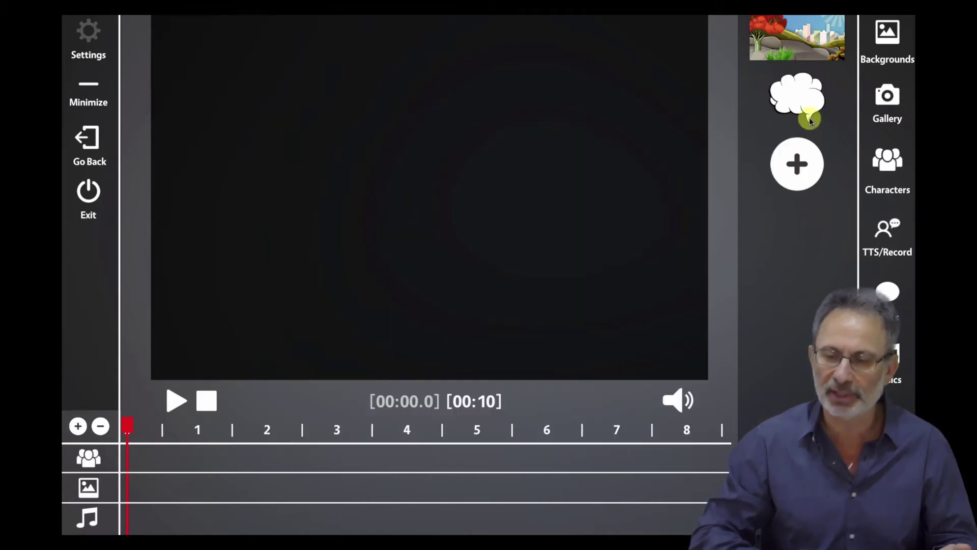
left_click(795, 168)
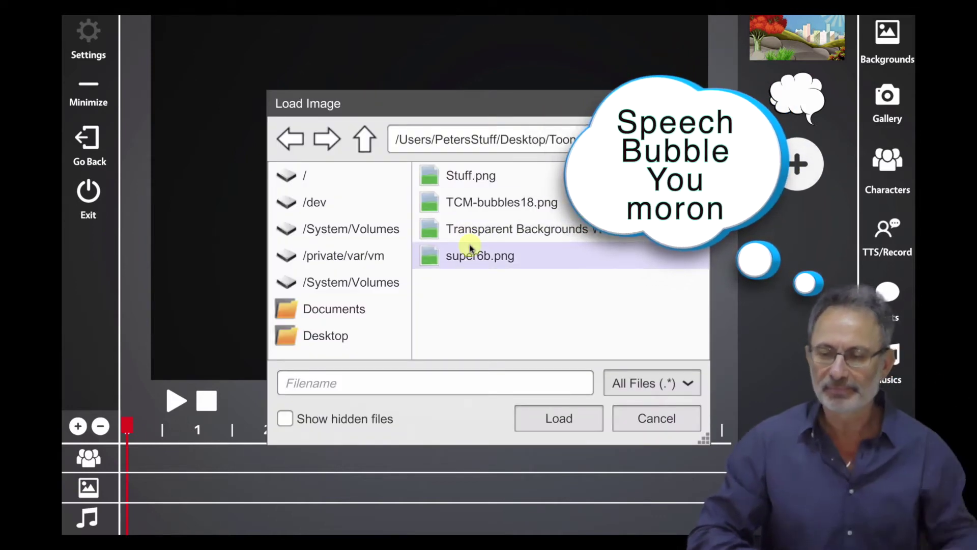
double_click(563, 231)
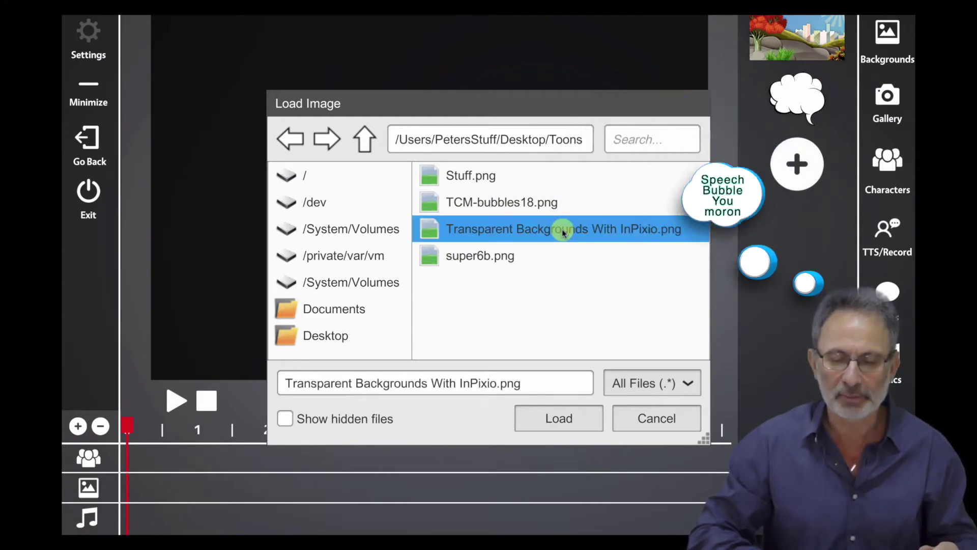
left_click(799, 228)
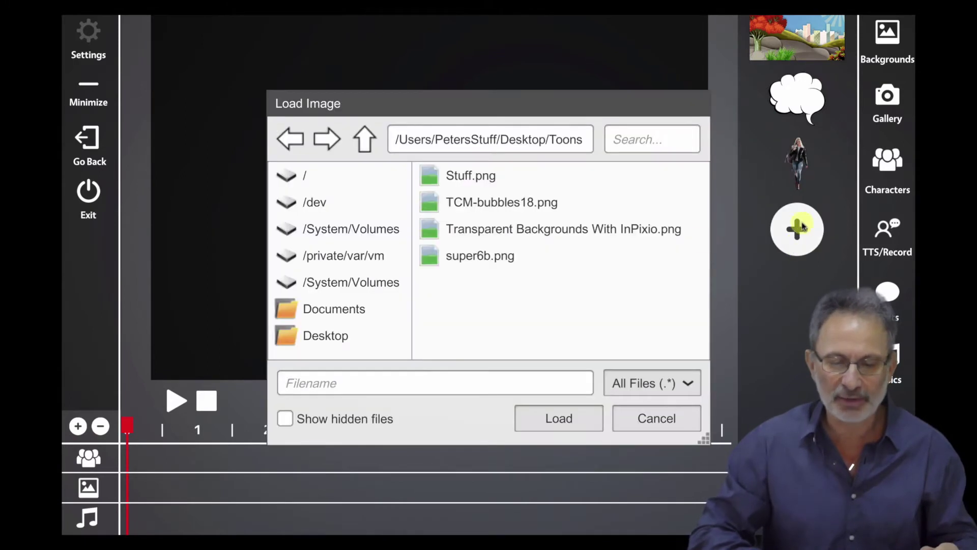
double_click(464, 259)
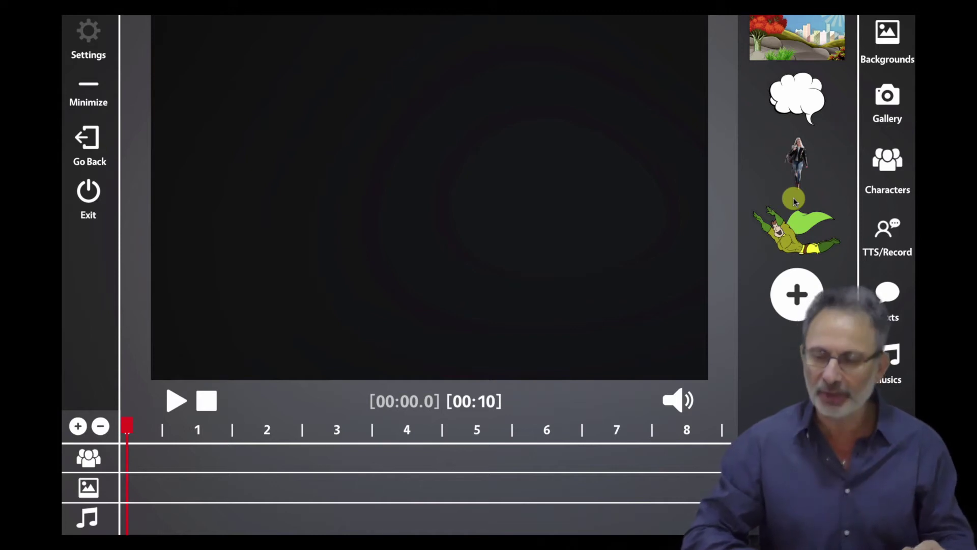
Try the built-in city landmarks background at full stage size on the image track, and remove it.
left_click(896, 35)
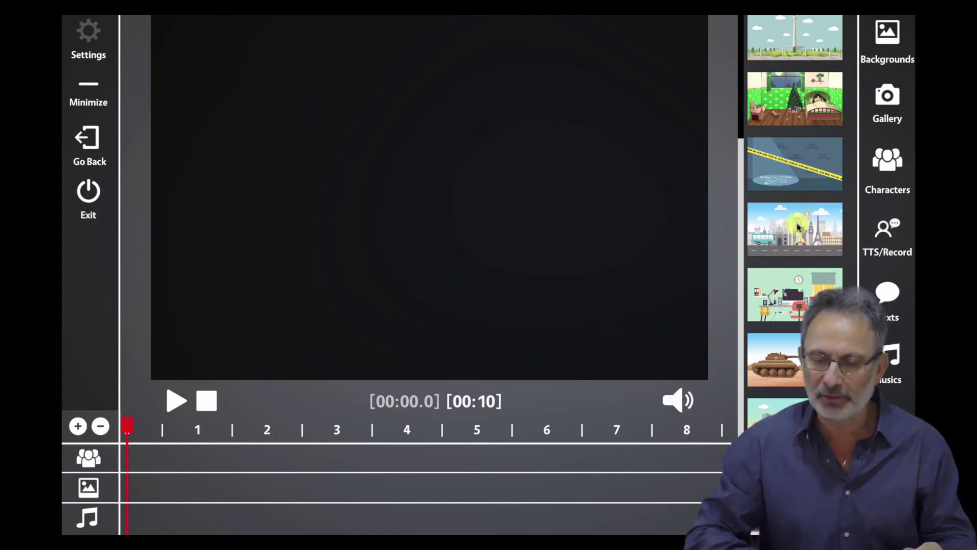
left_click_drag(799, 227, 698, 490)
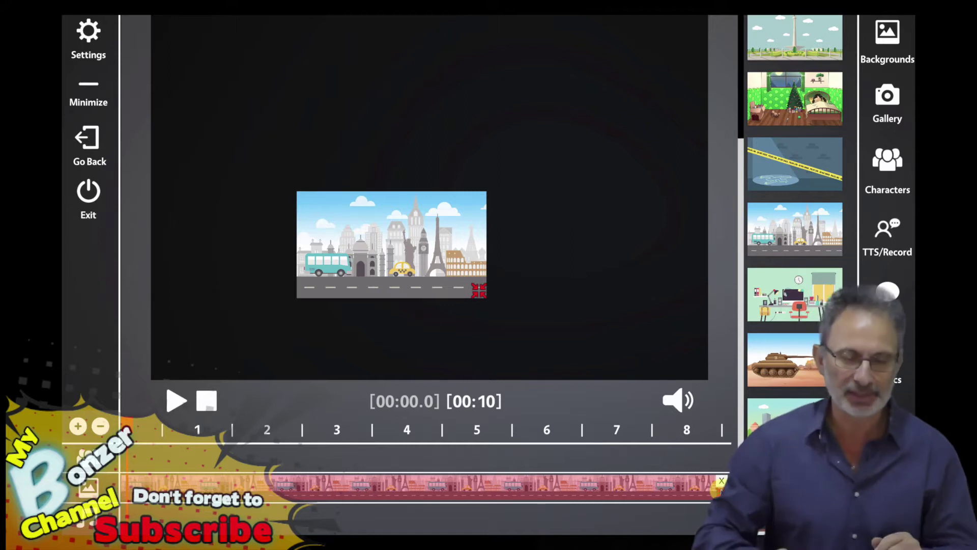
left_click_drag(425, 235, 259, 46)
left_click_drag(326, 108, 577, 253)
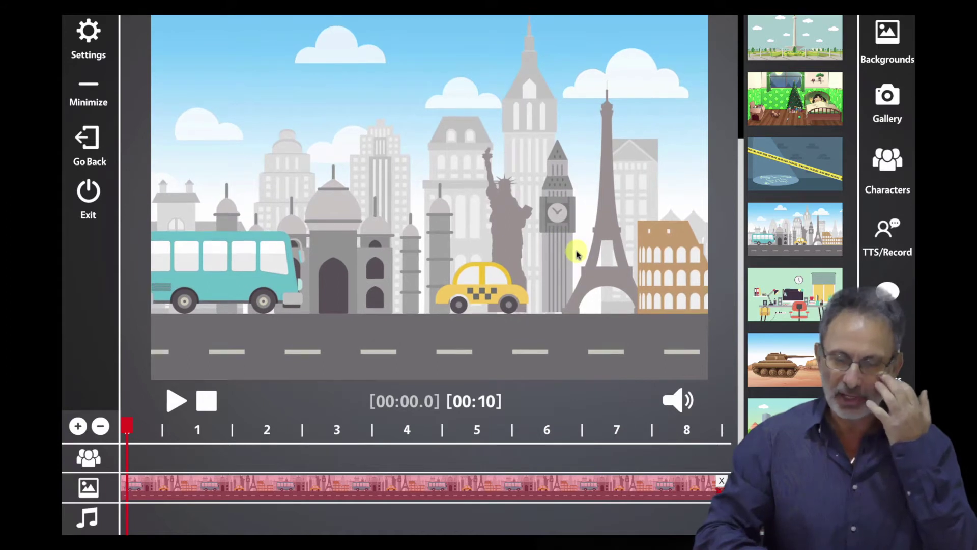
left_click(896, 102)
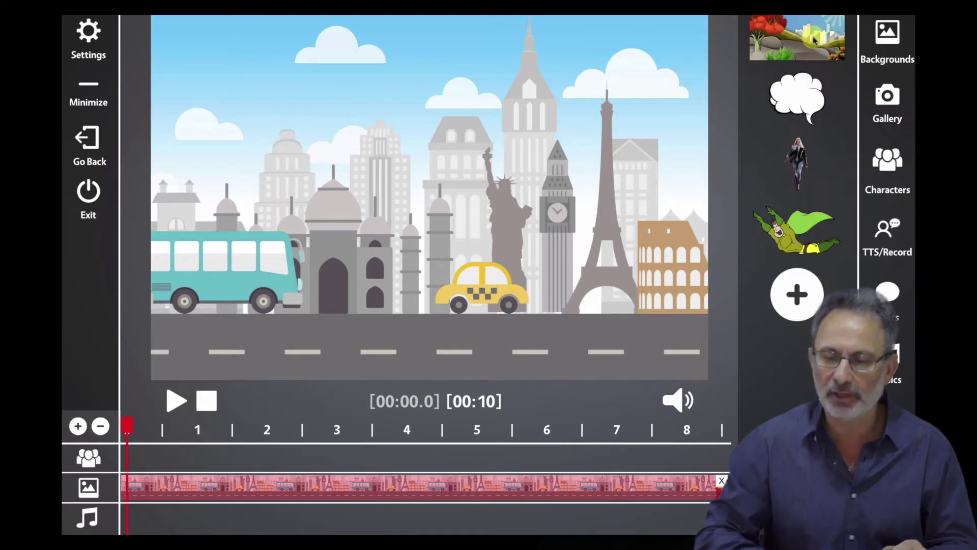
left_click(720, 482)
Place the imported autumn landscape across the image track and enlarge it to fill the stage, with part of the sun showing.
left_click_drag(799, 50, 700, 513)
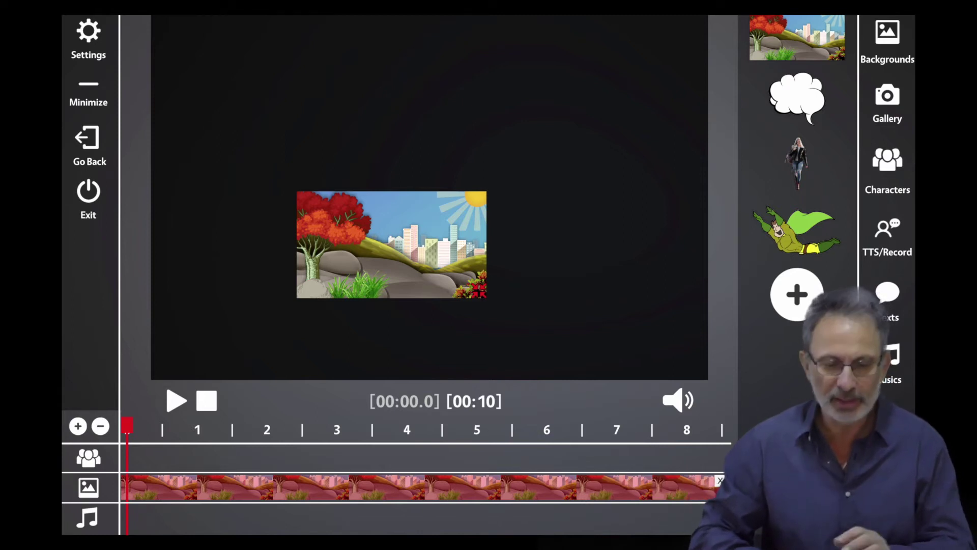
left_click_drag(369, 235, 223, 59)
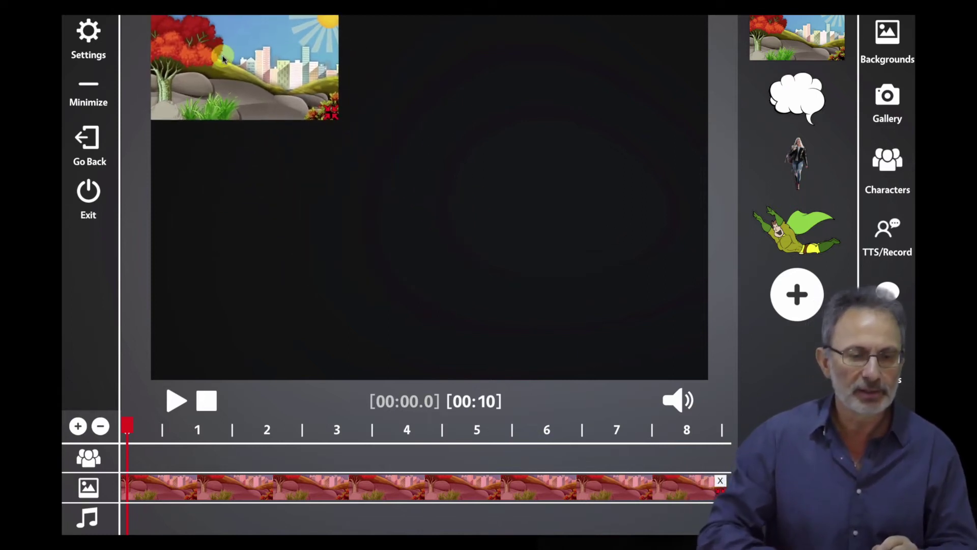
left_click_drag(338, 119, 708, 378)
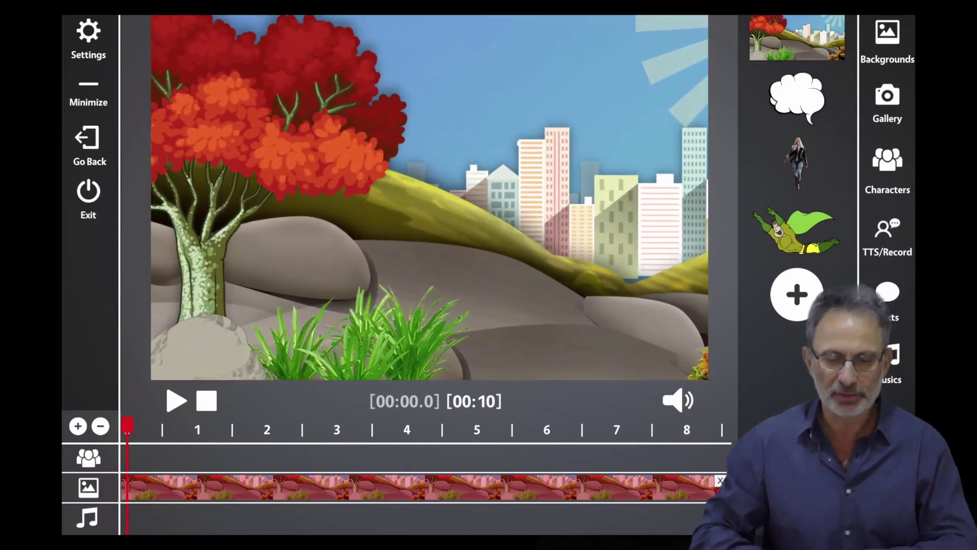
left_click_drag(573, 240, 527, 246)
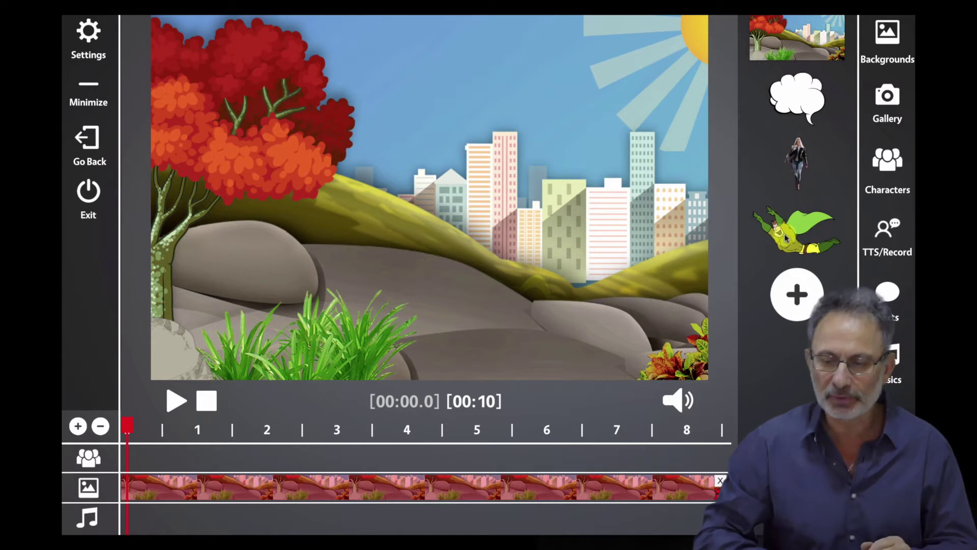
Add the flying superhero for the landscape clip's full length, shrunk and positioned in the sky above the buildings.
left_click_drag(786, 236, 138, 476)
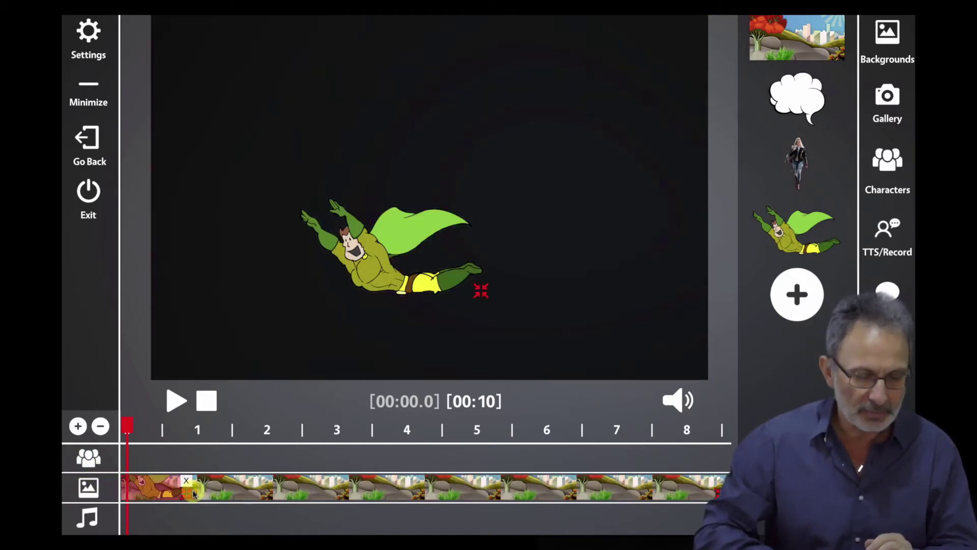
left_click_drag(199, 495, 700, 504)
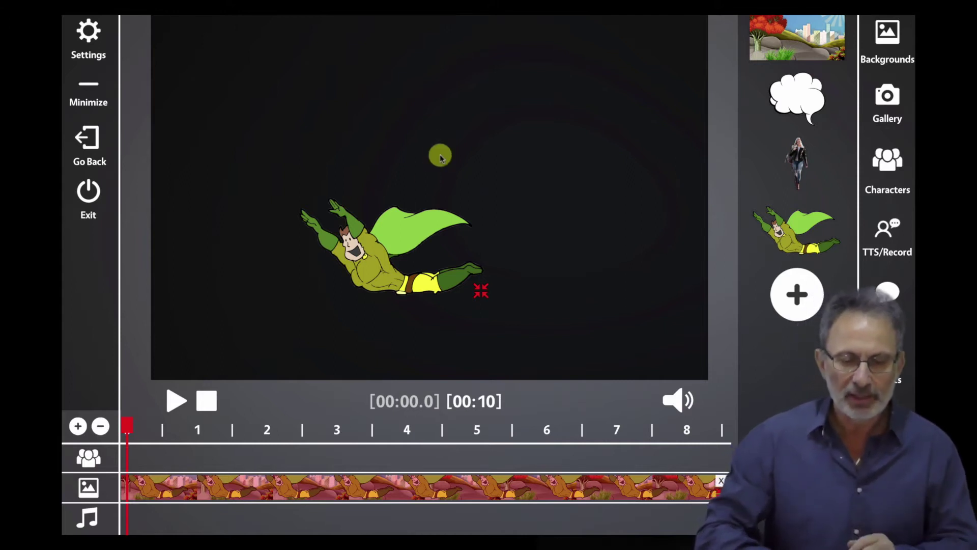
left_click_drag(465, 242, 665, 90)
left_click_drag(678, 152, 615, 138)
left_click_drag(563, 96, 577, 135)
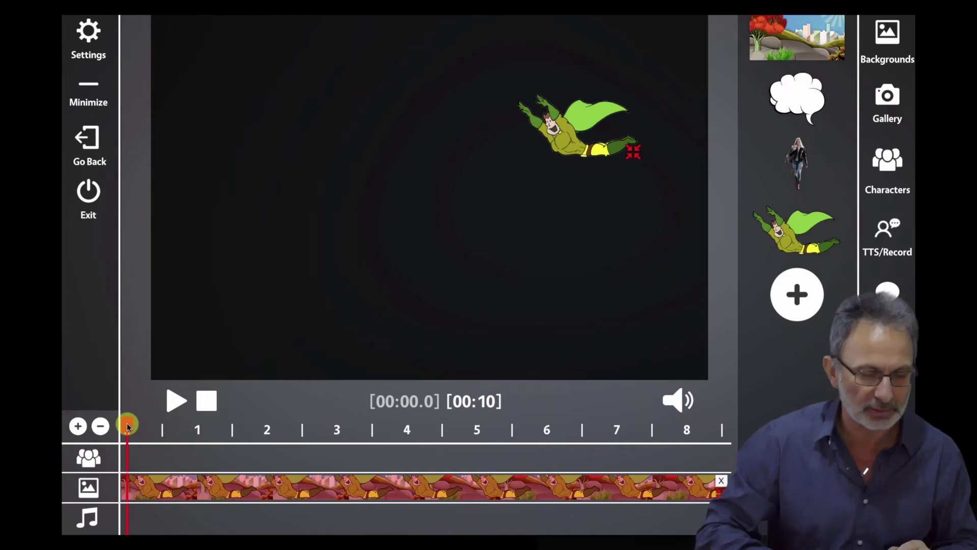
left_click_drag(129, 426, 131, 426)
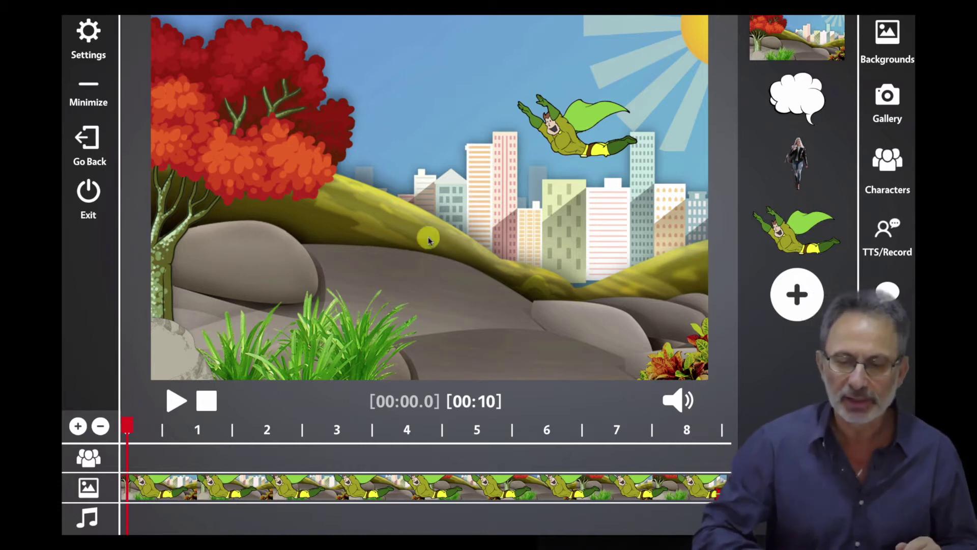
left_click_drag(563, 145, 576, 137)
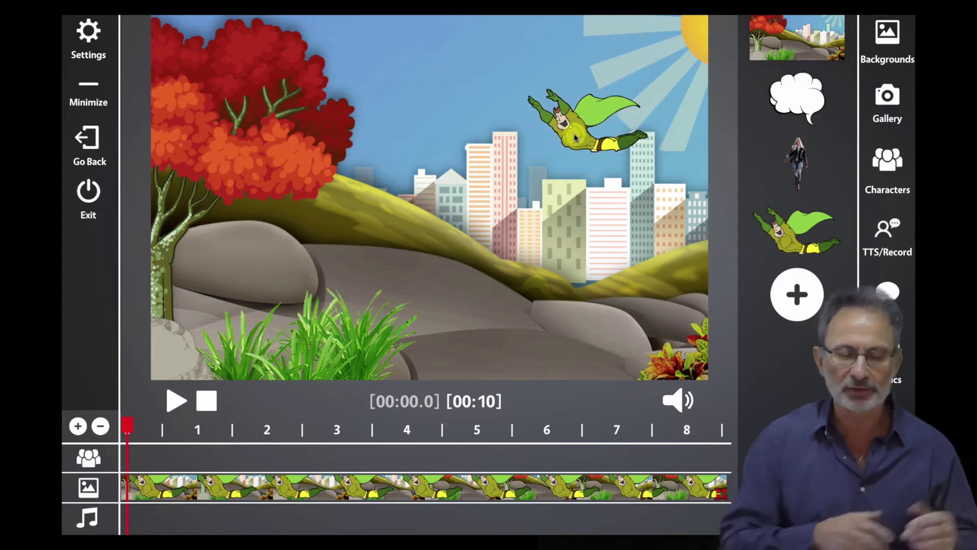
Turn on Move A To B for the superhero with its end point at the scene's left edge, and preview the flight.
left_click(91, 32)
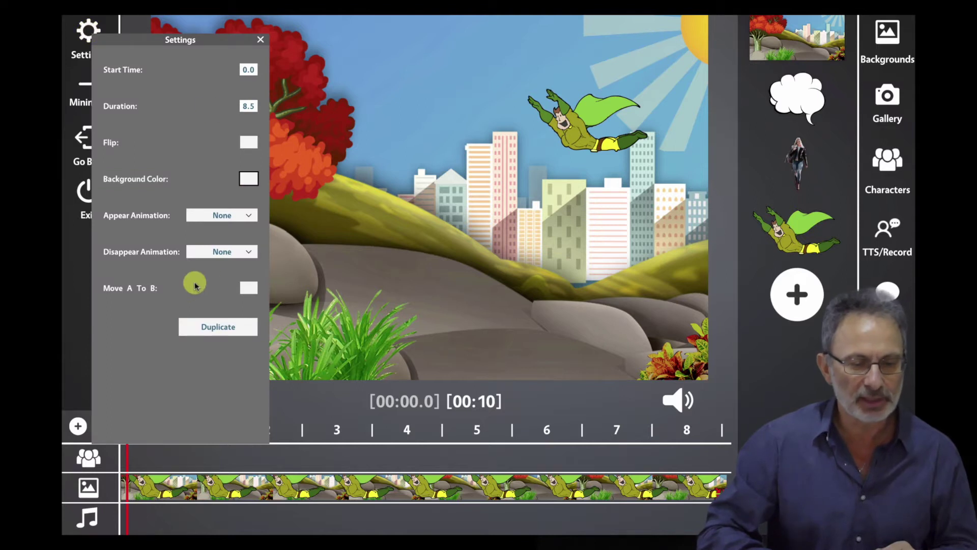
left_click(249, 289)
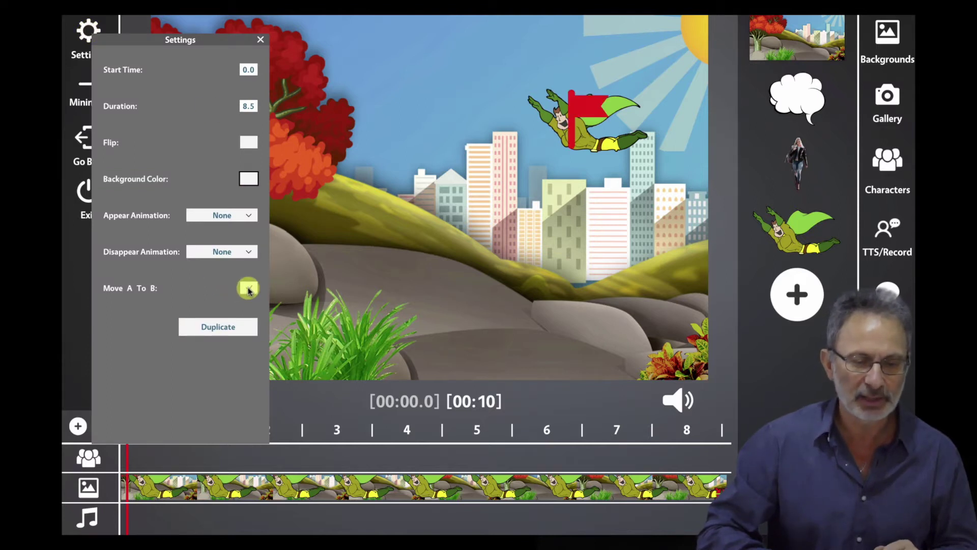
left_click(261, 39)
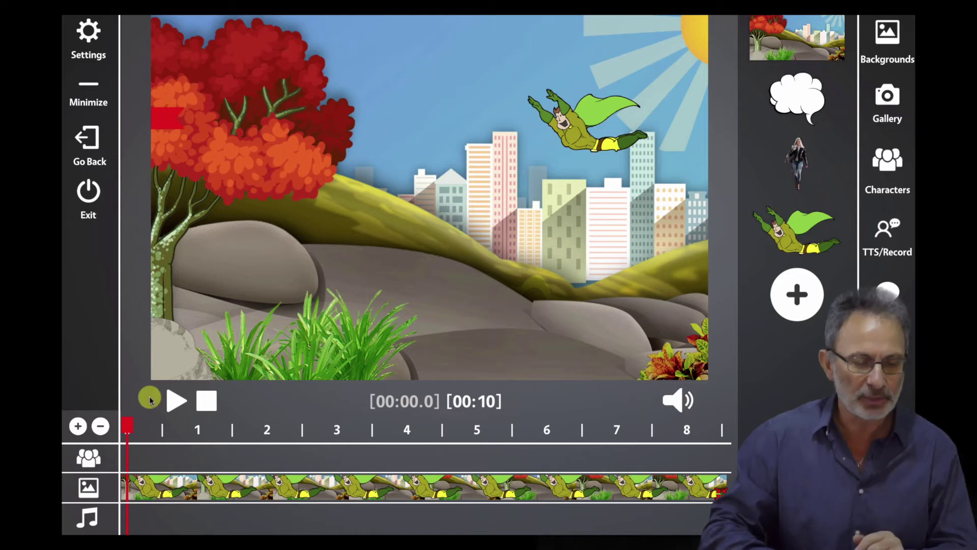
left_click(173, 403)
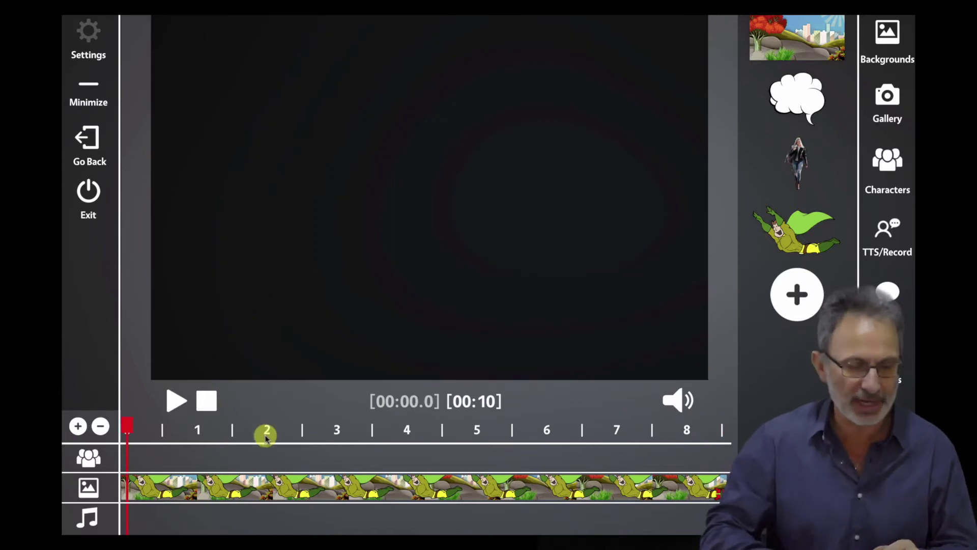
left_click(128, 430)
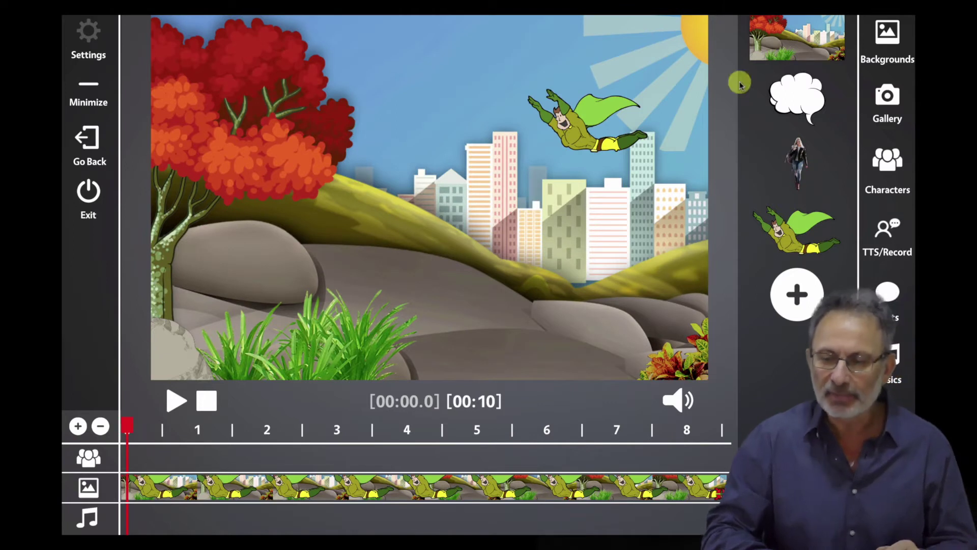
Add the speech bubble image to the image track for 8.5 seconds and flip it so its tail points the other way.
mouse_move(813, 91)
left_mouse_down()
mouse_move(629, 237)
mouse_move(464, 318)
mouse_move(316, 415)
mouse_move(196, 447)
mouse_move(135, 483)
mouse_move(694, 494)
left_mouse_up()
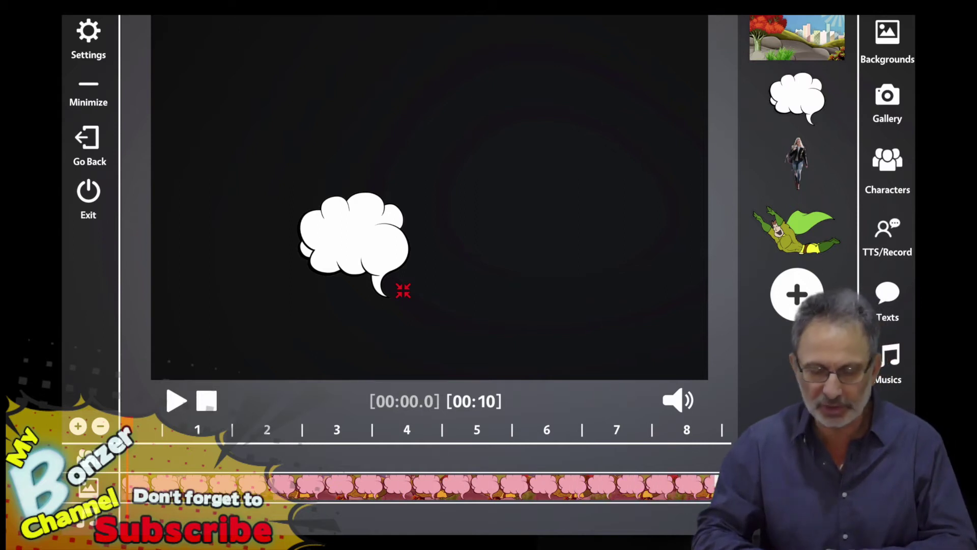
left_click(132, 427)
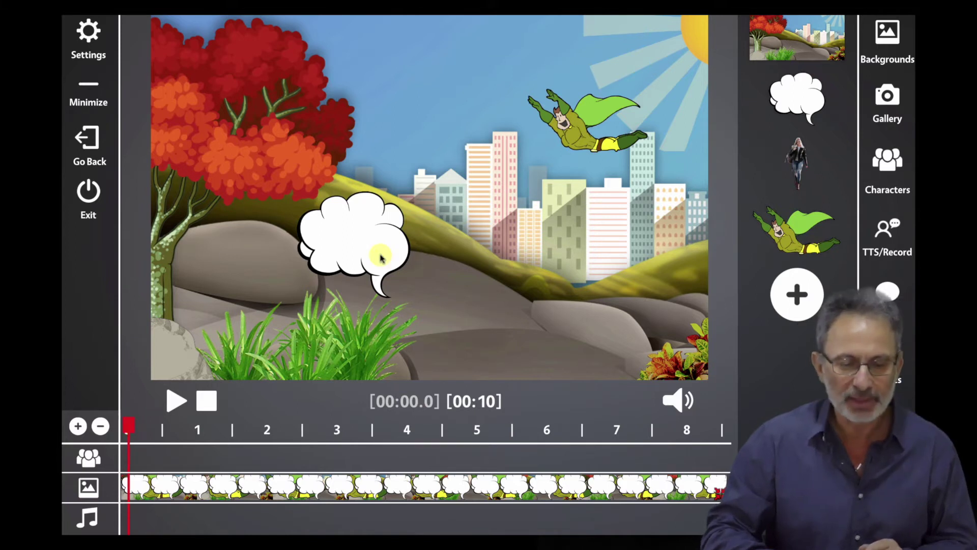
left_click(86, 33)
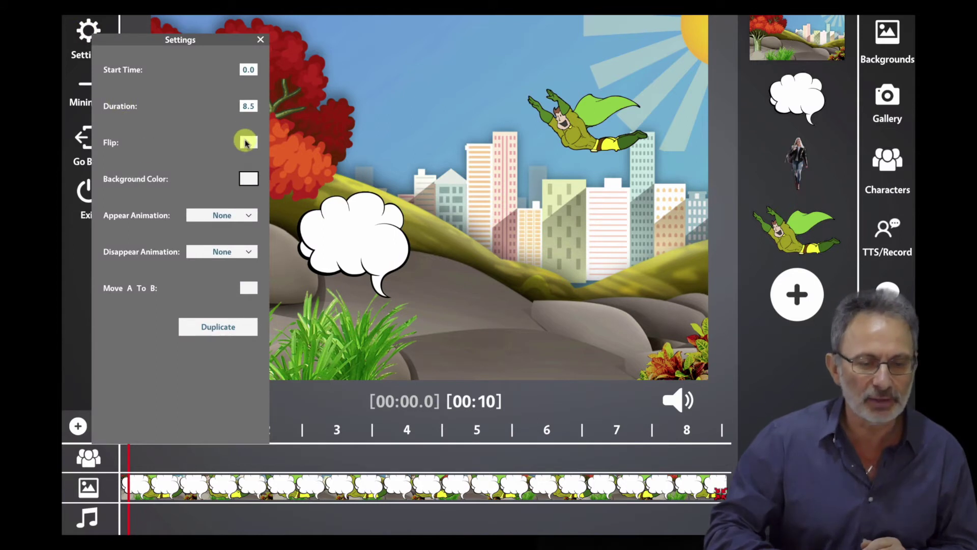
left_click(247, 143)
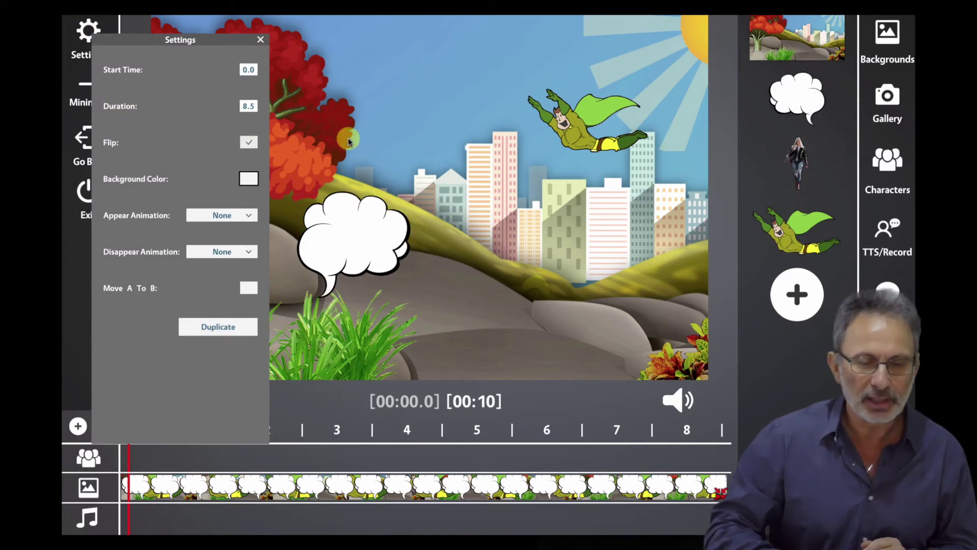
left_click(260, 39)
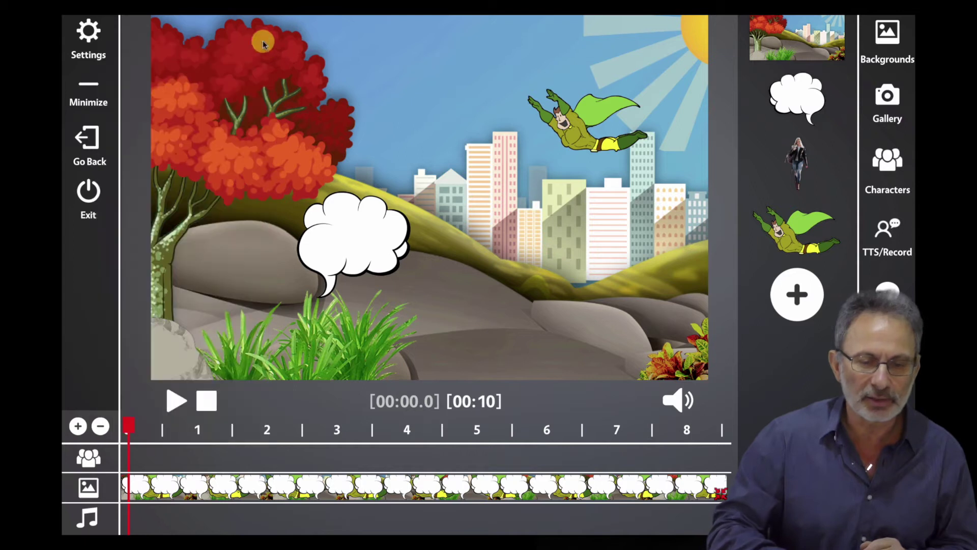
Move the speech bubble above the superhero, turn on Move A To B with its end point at the scene's left edge, and preview the flight.
left_click_drag(384, 219, 640, 45)
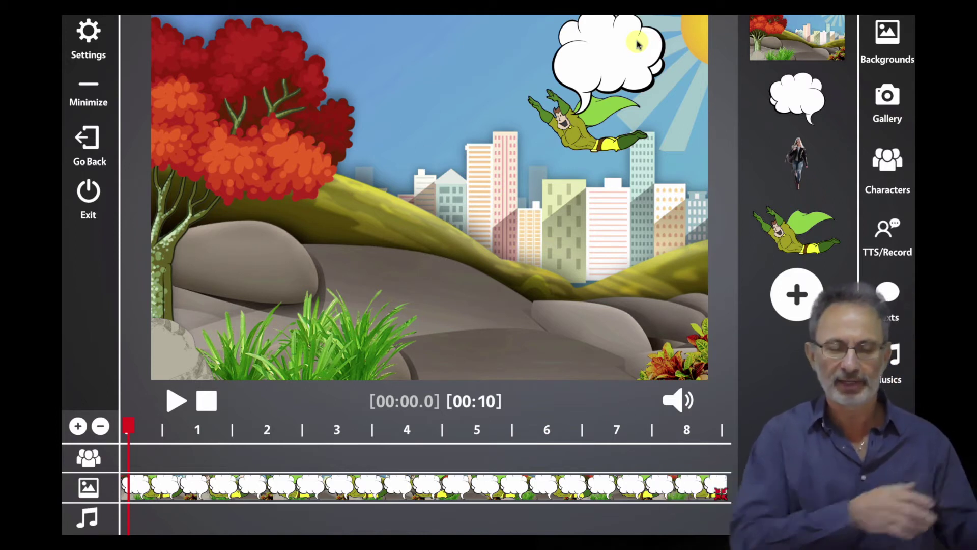
left_click(87, 46)
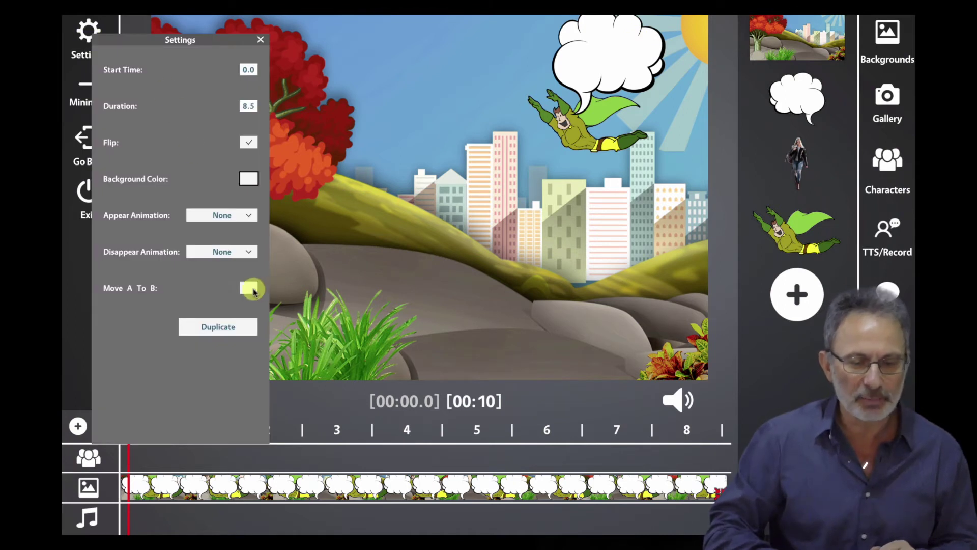
left_click(249, 288)
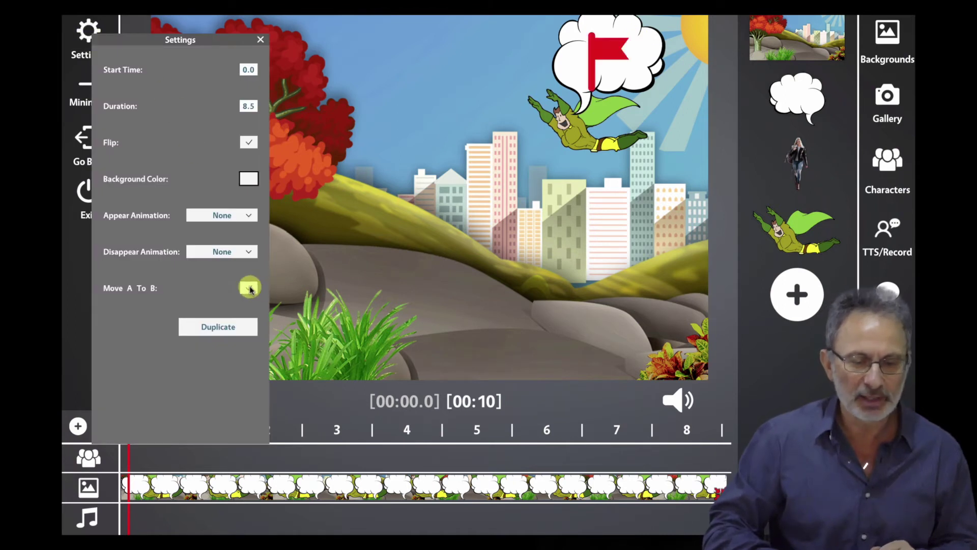
left_click(259, 39)
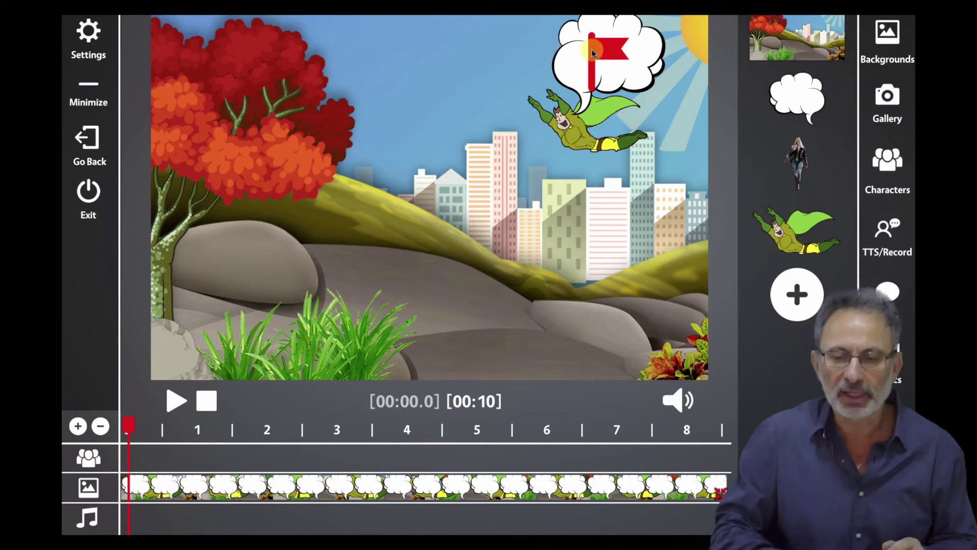
left_click_drag(593, 51, 167, 64)
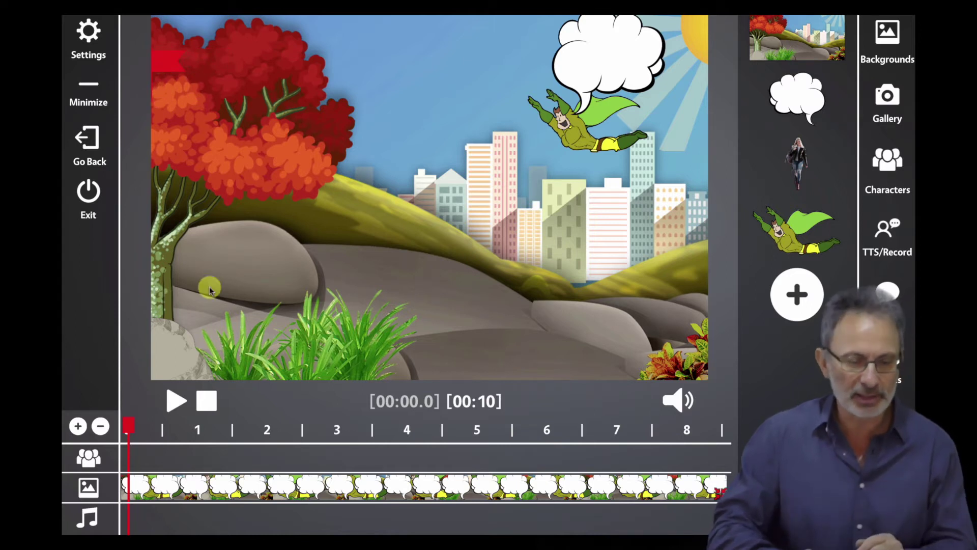
left_click(170, 402)
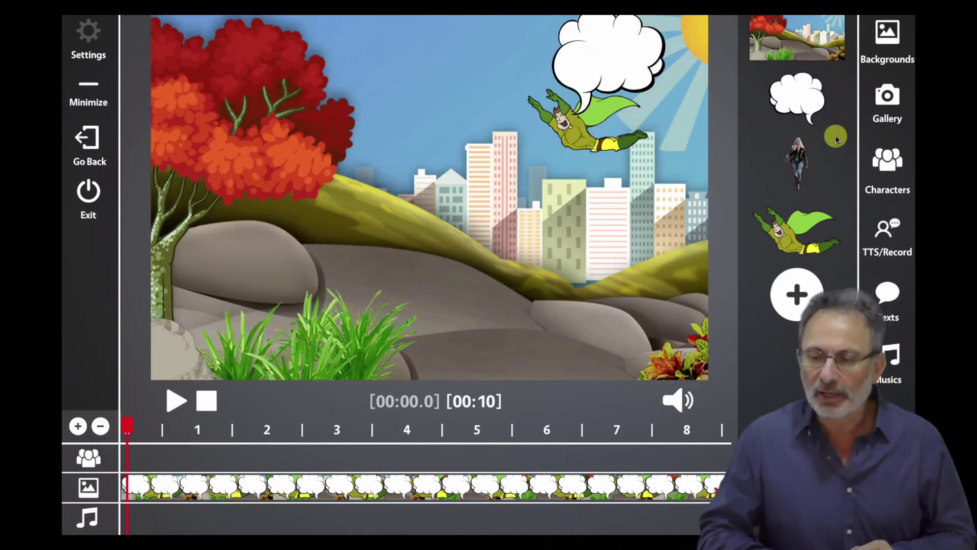
Add a text clip at the start of the image track and extend it to 8.5 seconds.
left_click(888, 291)
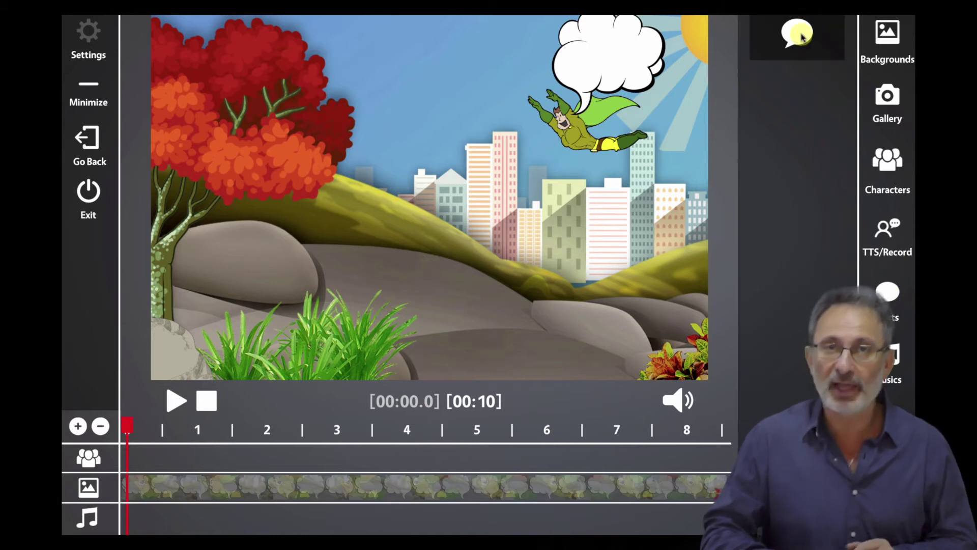
left_click_drag(801, 37, 164, 481)
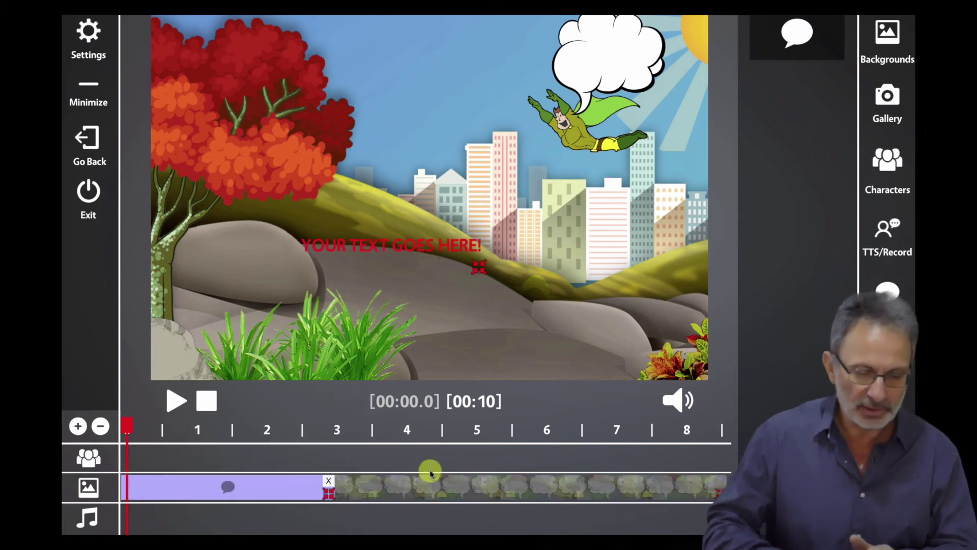
left_click_drag(336, 497, 719, 480)
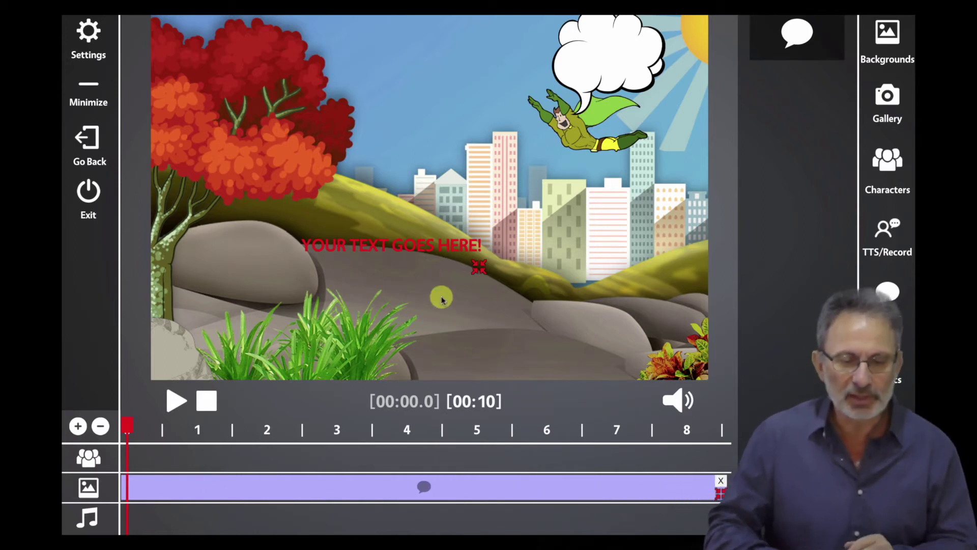
Replace the placeholder text with "Yay, I love" and "Vidtoon" on two lines, and colour it black.
left_click(85, 40)
triple_click(190, 212)
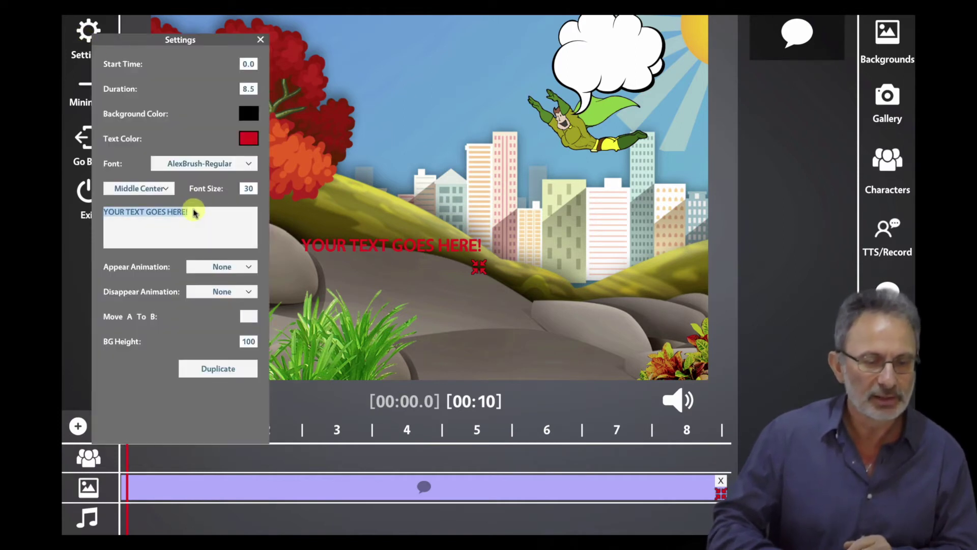
type("Y")
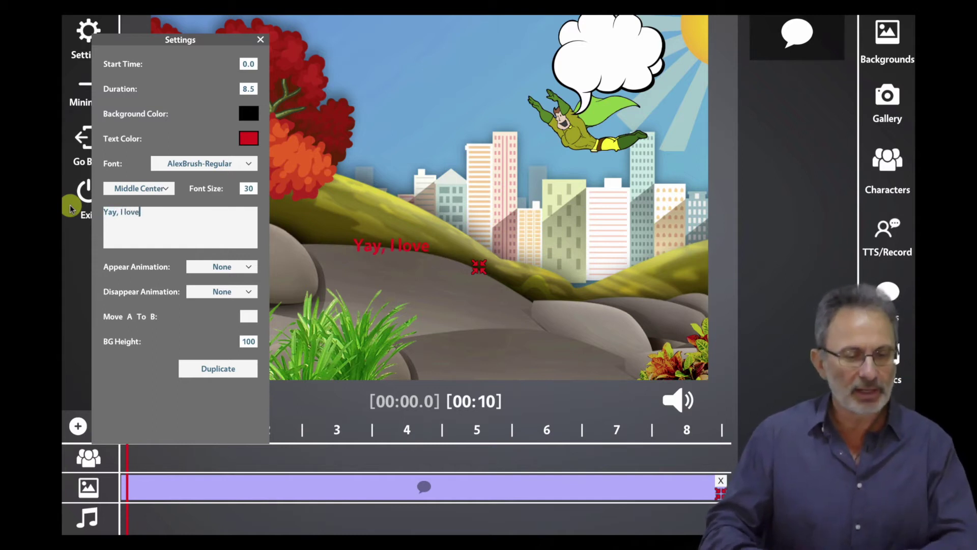
type("ay, I love")
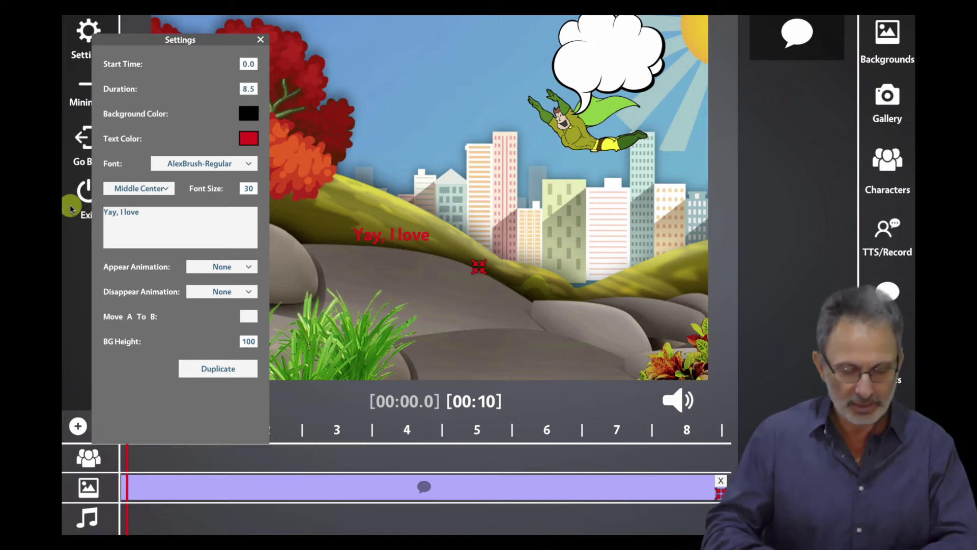
key("Return")
type("V")
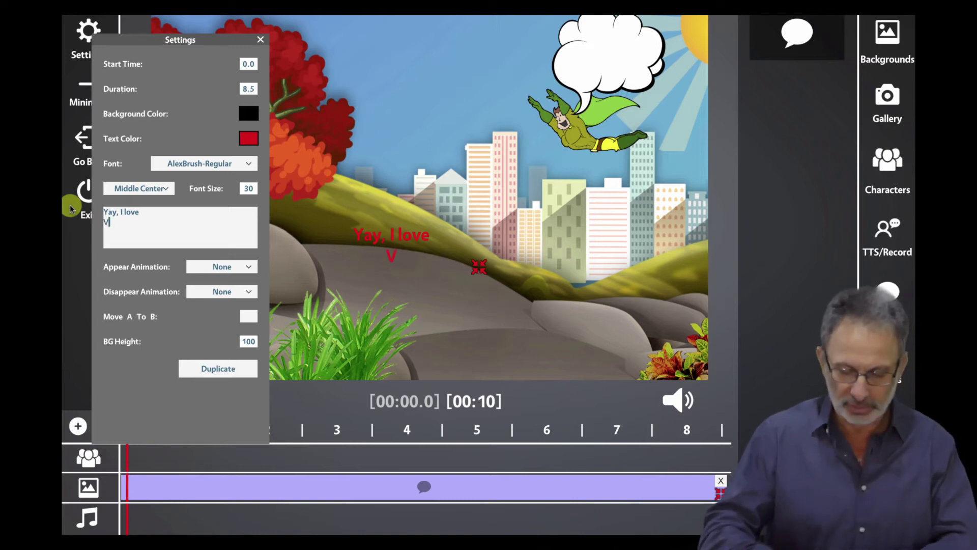
type("idtoon")
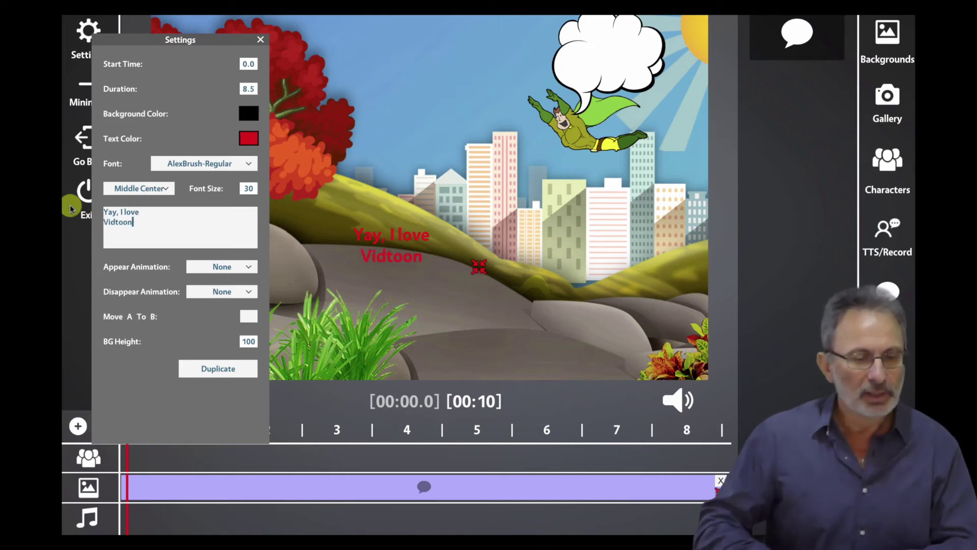
left_click(249, 138)
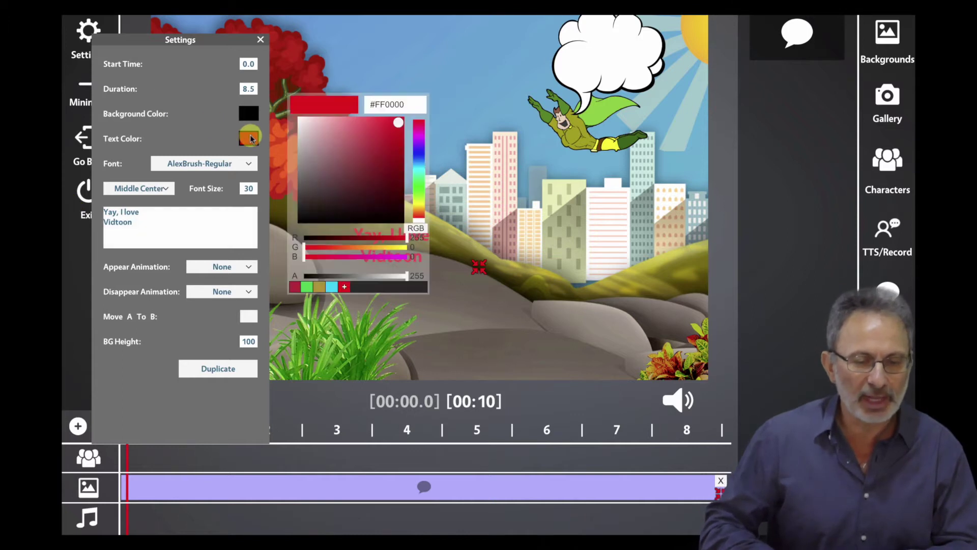
left_click_drag(398, 124, 401, 233)
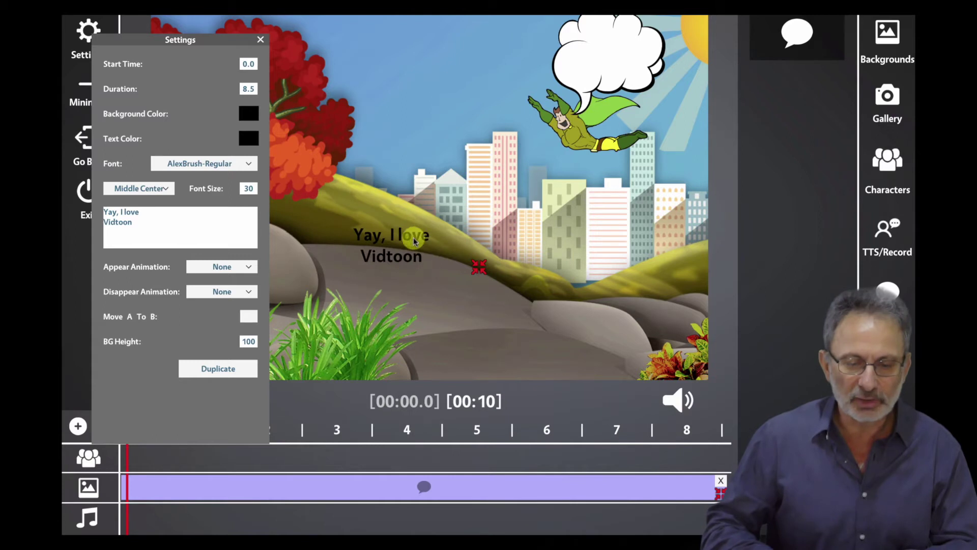
Resize the text box to a background height of about 130 and position the text inside the speech bubble.
left_click_drag(482, 267, 646, 206)
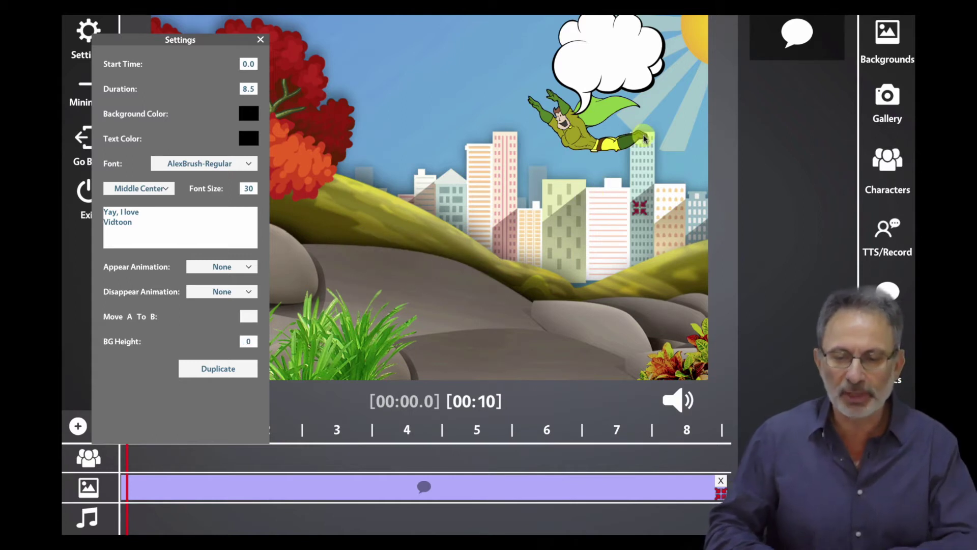
left_click(663, 128)
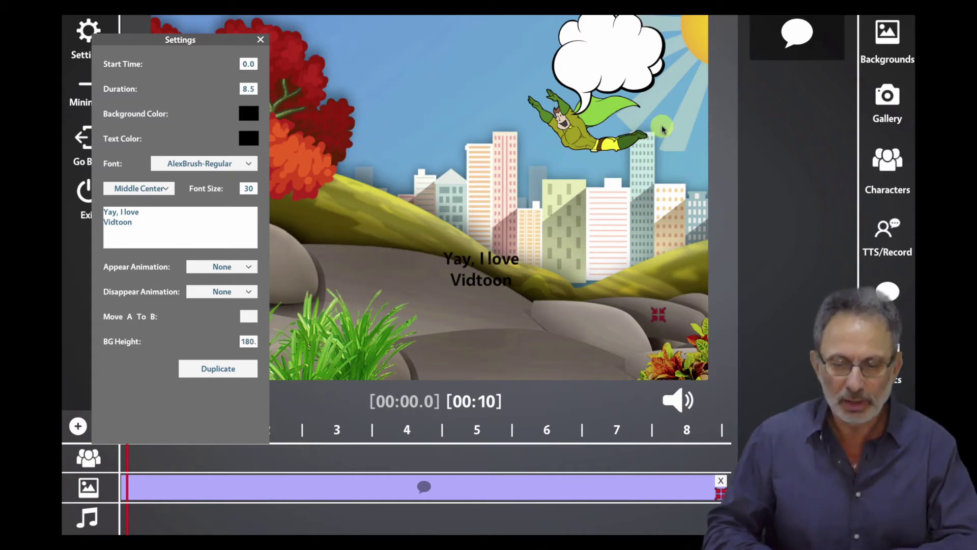
left_click_drag(663, 127, 421, 97)
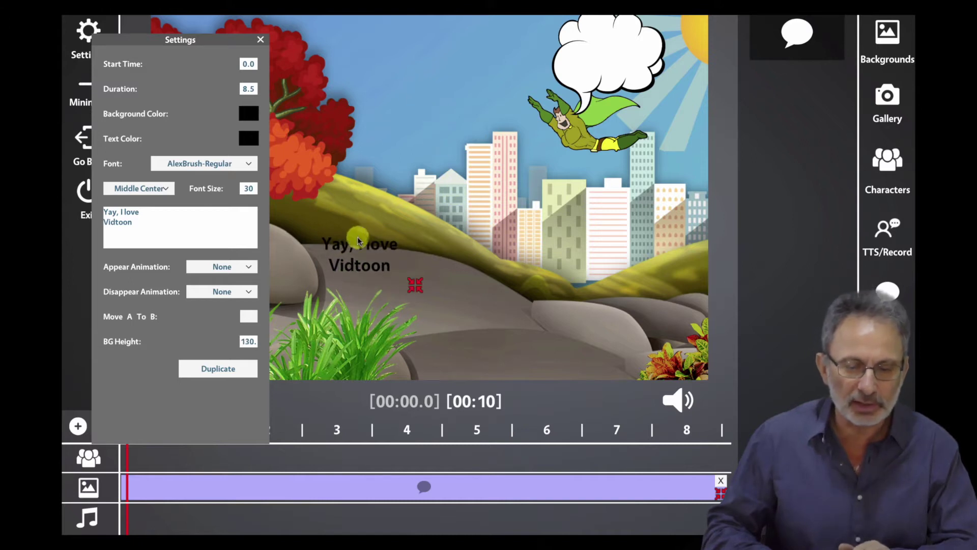
left_click_drag(370, 237, 614, 47)
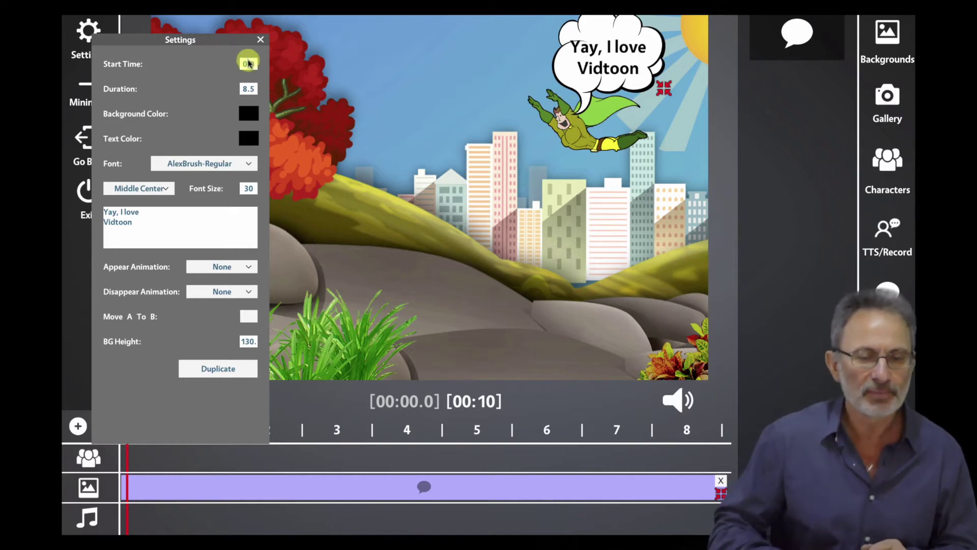
Turn on Move A To B for the text with its end point at the scene's left edge, and preview the scene.
left_click(249, 314)
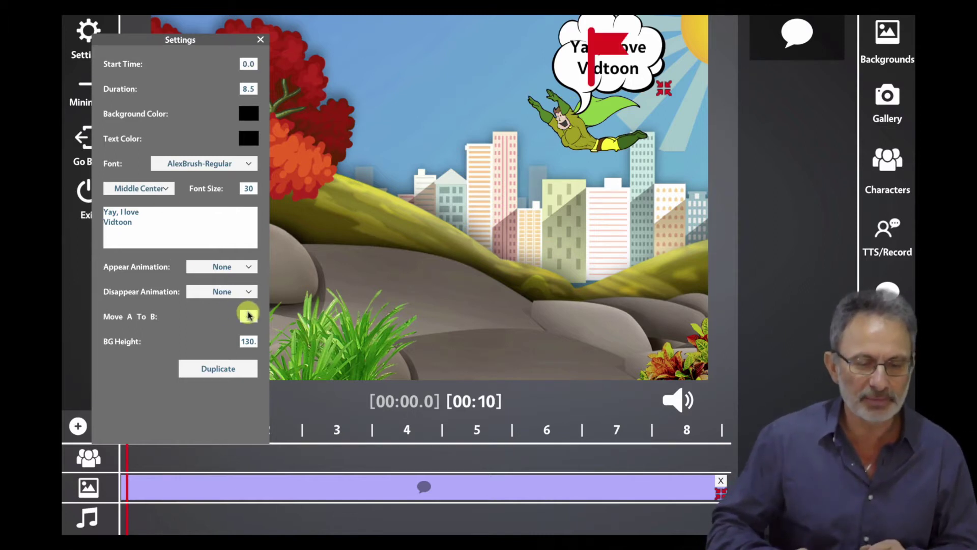
left_click(260, 40)
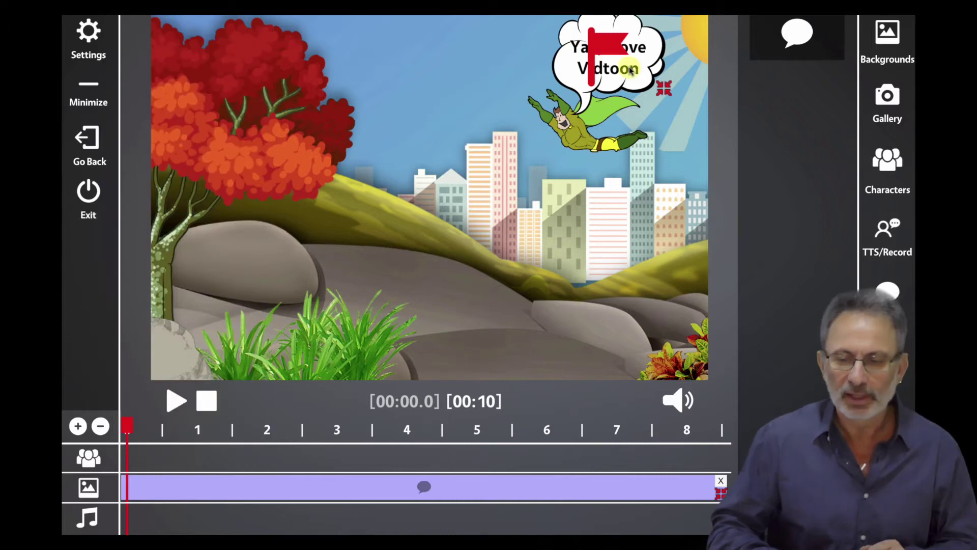
left_click_drag(590, 50, 146, 51)
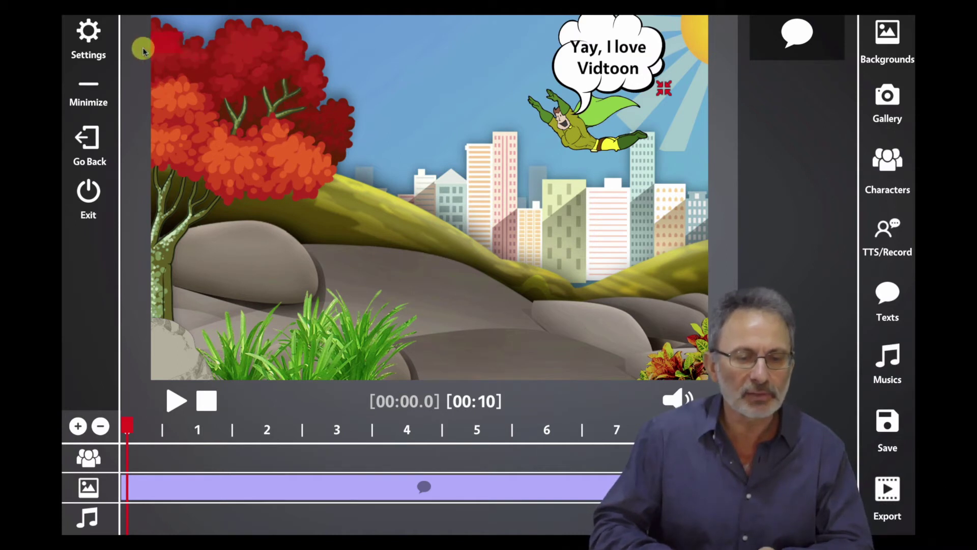
left_click(173, 402)
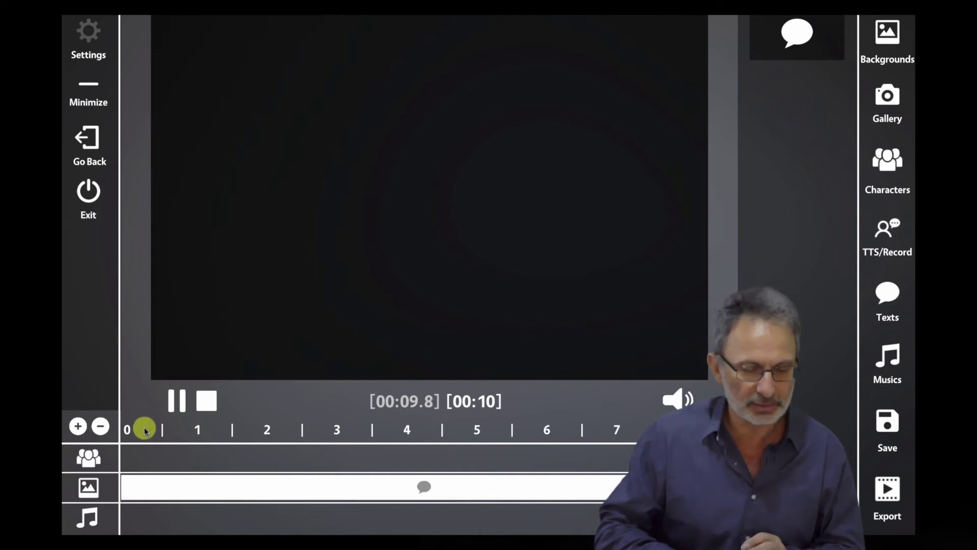
Adjust the text's motion end point near the left edge to follow the speech bubble, replaying the scene from the start to check.
left_click_drag(125, 428, 129, 429)
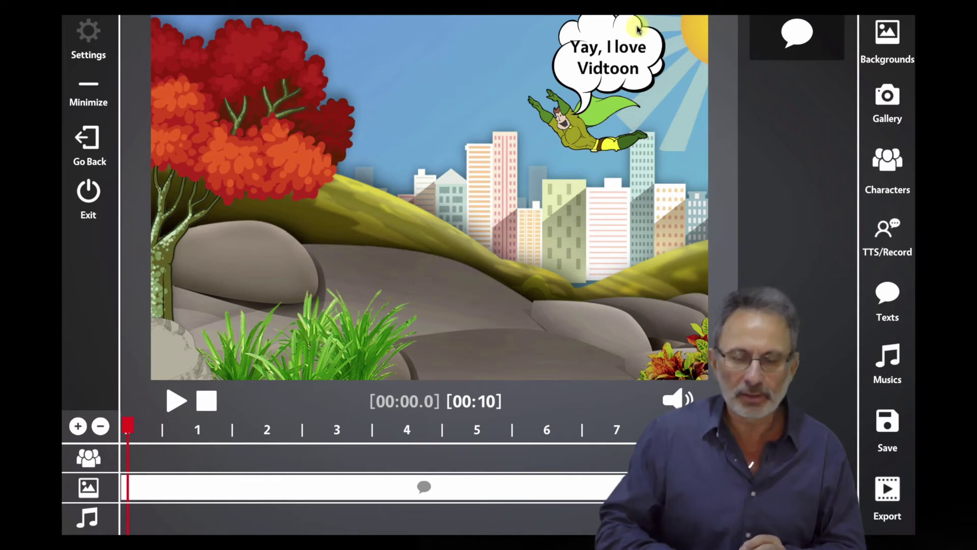
left_click(229, 490)
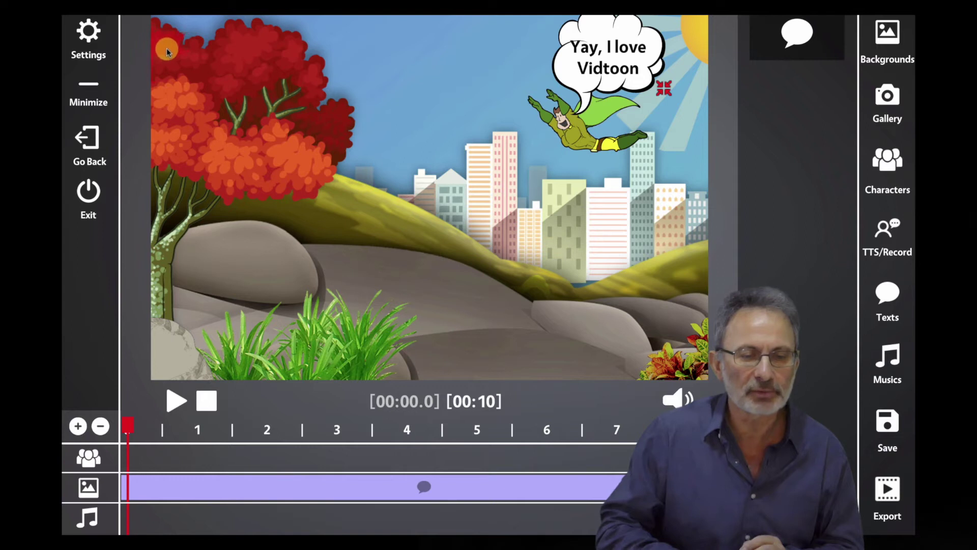
left_click(175, 406)
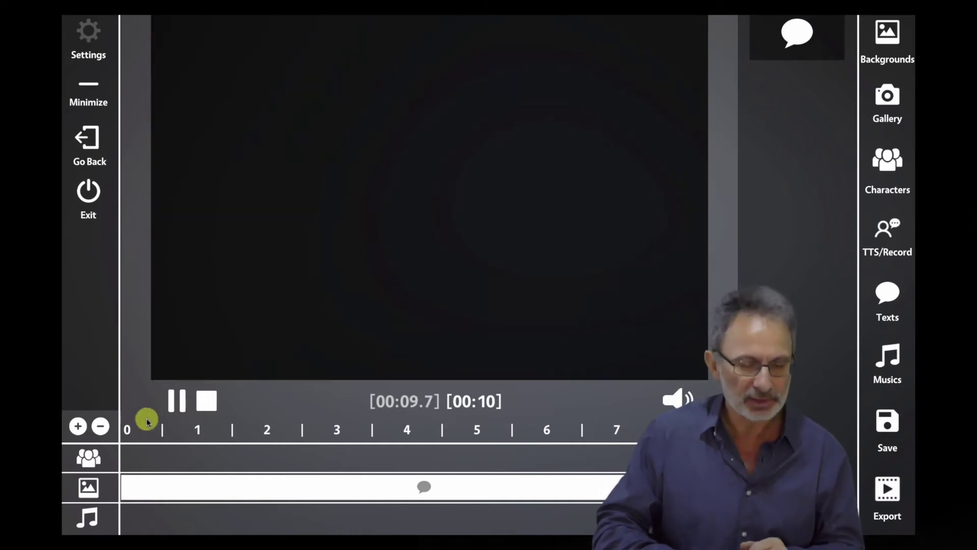
left_click_drag(129, 430, 134, 430)
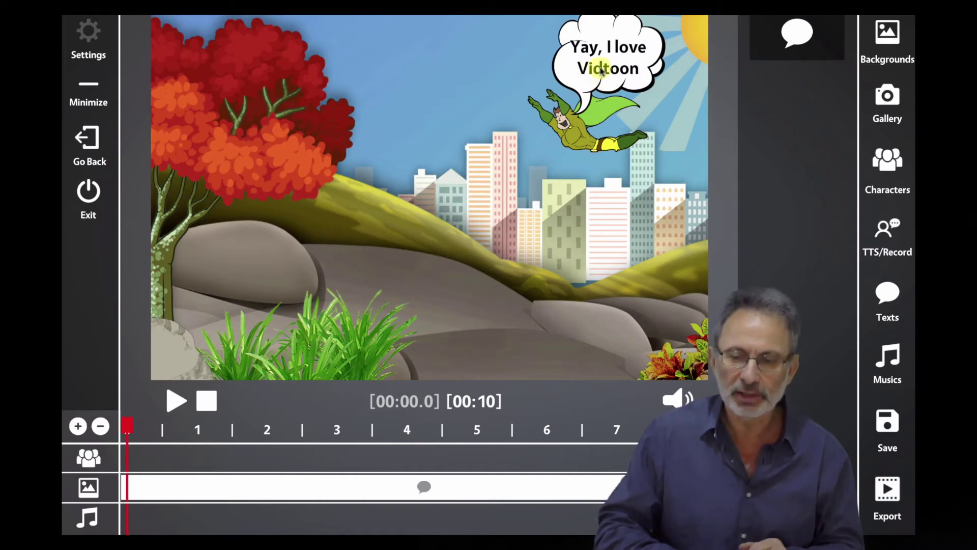
left_click(376, 487)
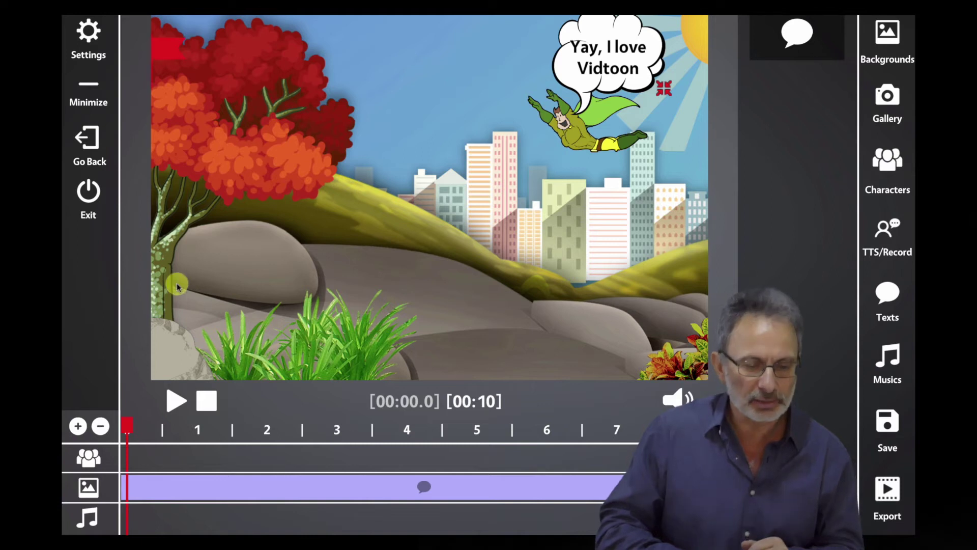
left_click(173, 401)
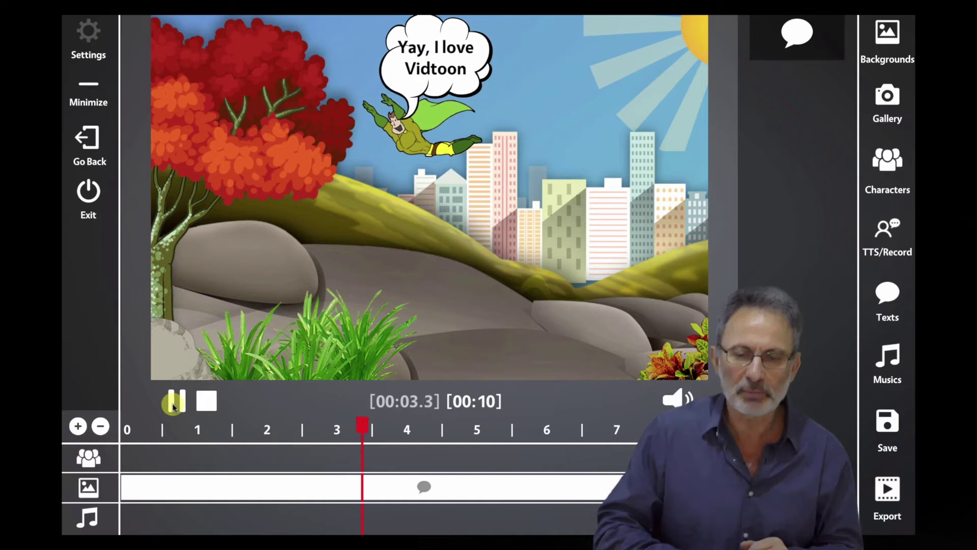
left_click(173, 402)
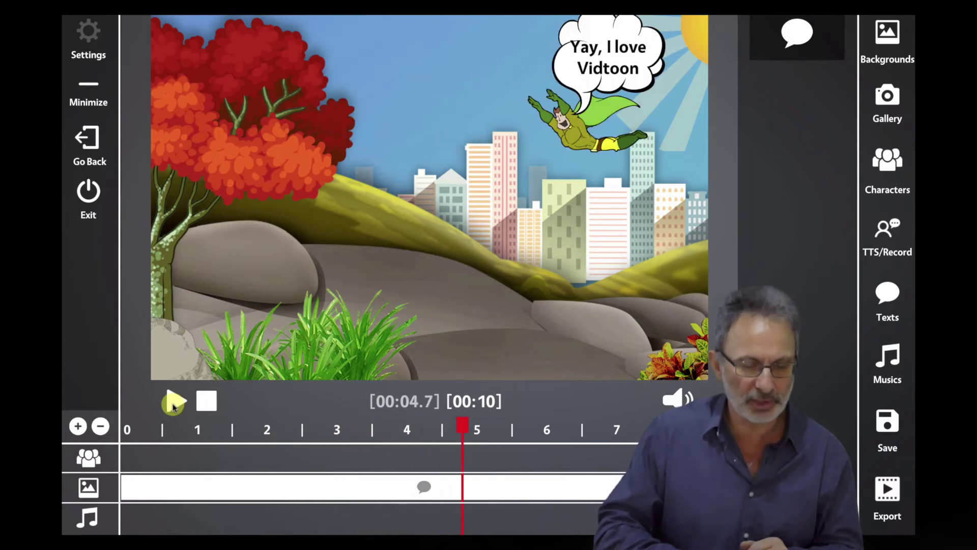
left_click_drag(467, 427, 126, 428)
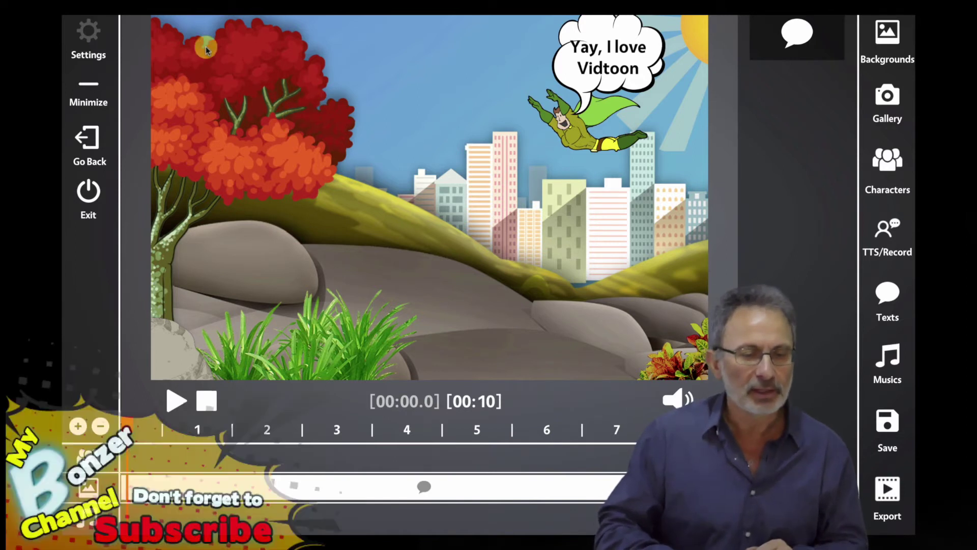
Recheck the text's motion, remove the text clip from the track, and preview the speech bubble's flight without it.
left_click(415, 488)
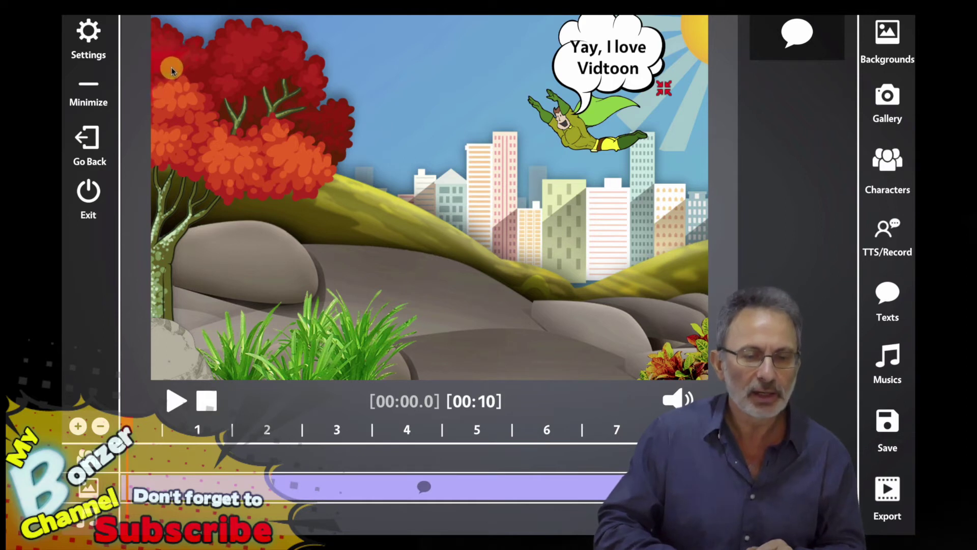
left_click(175, 403)
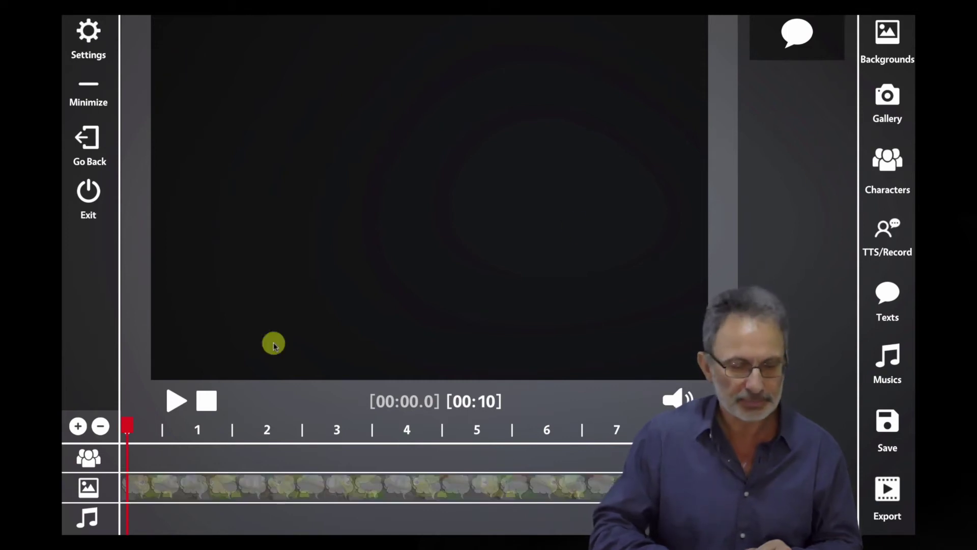
left_click(179, 400)
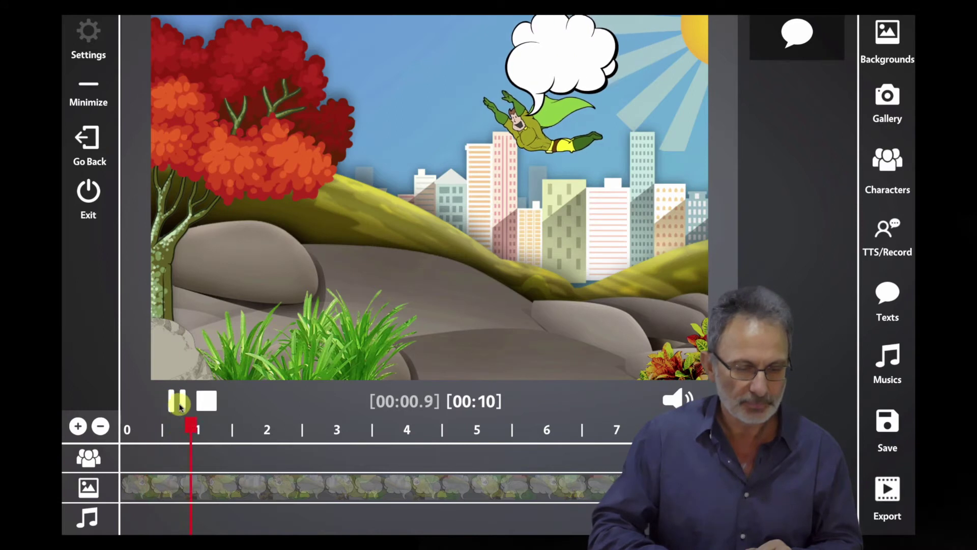
Stop the preview at the scene start, add a new text clip there and extend its duration to 8.5 seconds.
left_click(176, 400)
left_click_drag(204, 429, 142, 427)
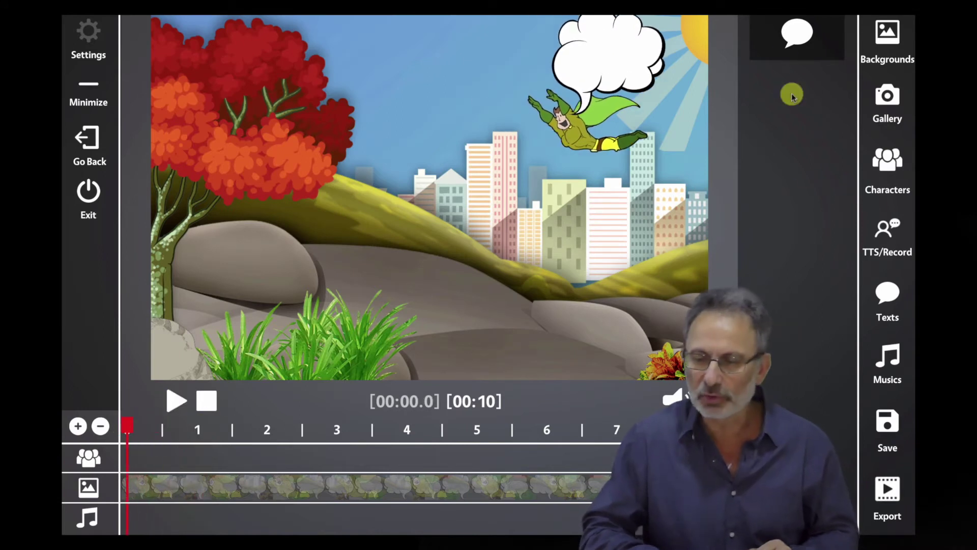
left_click_drag(792, 40, 164, 493)
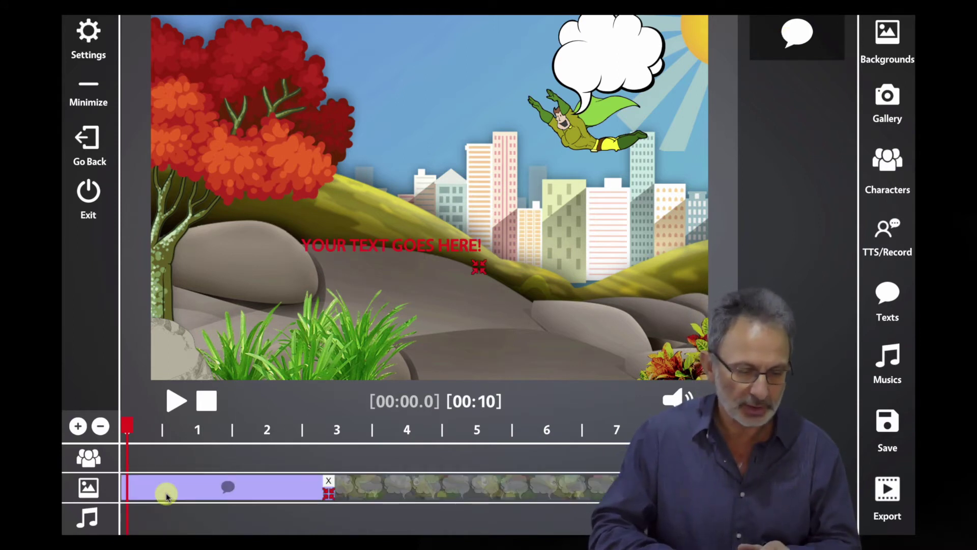
left_click_drag(329, 493, 717, 492)
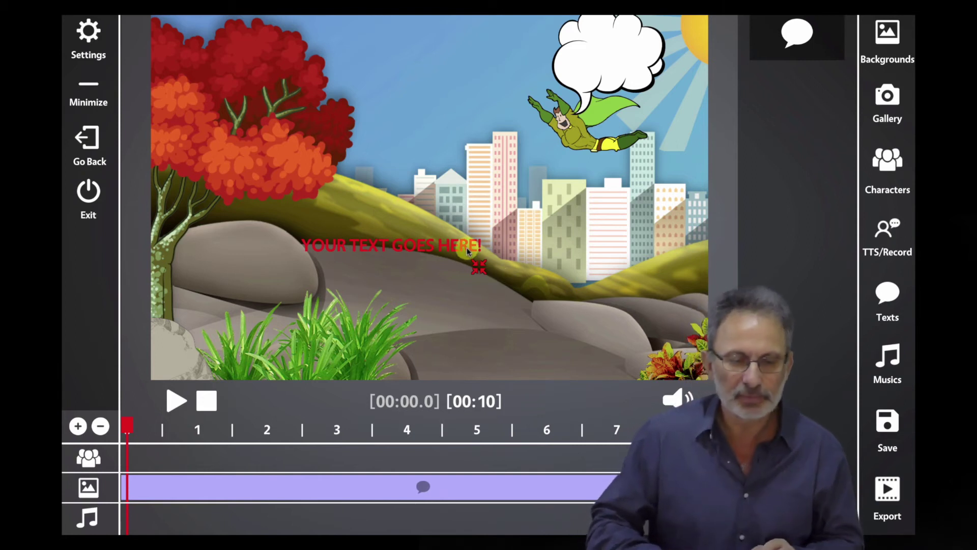
Replace the placeholder text with "Yay... I love" and "Vidtoon!!" on two lines.
left_click(88, 32)
left_click(181, 217)
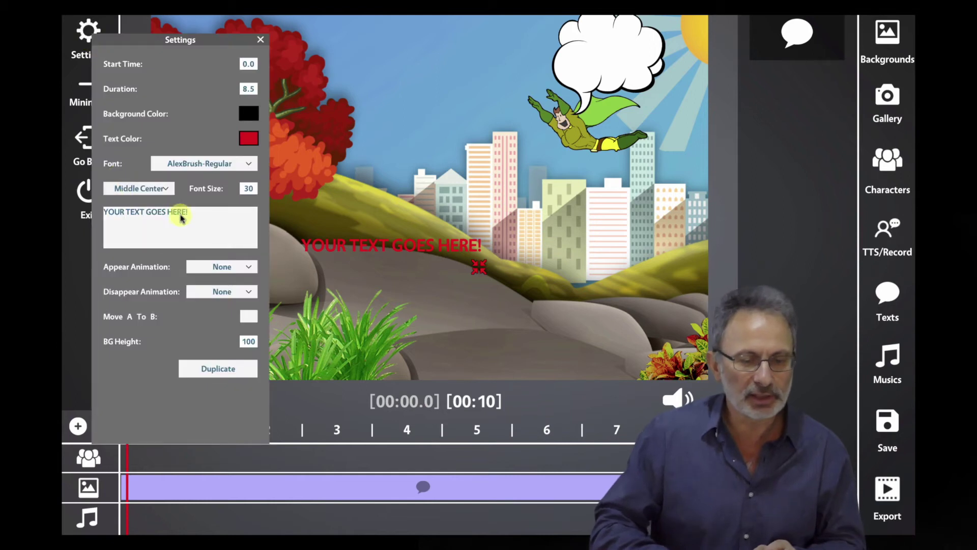
triple_click(184, 212)
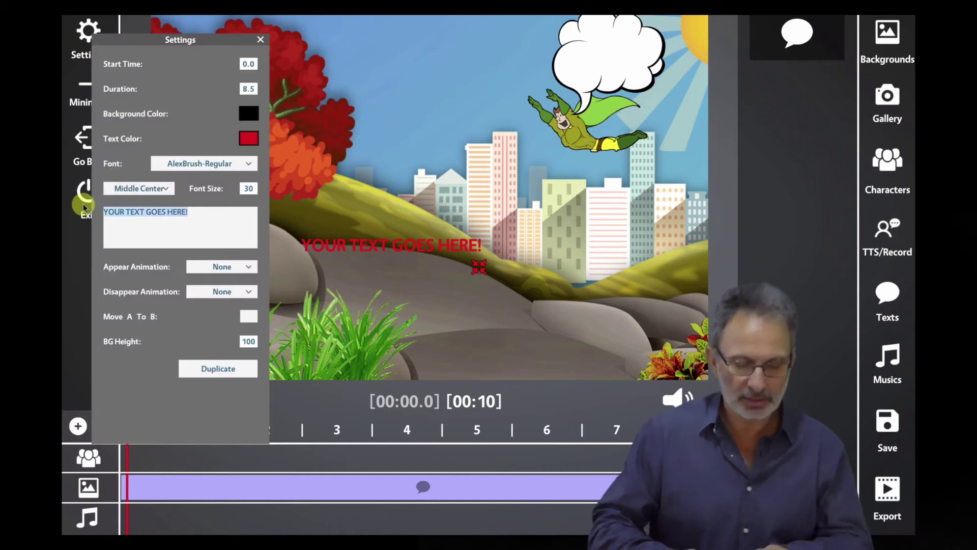
type("Yay")
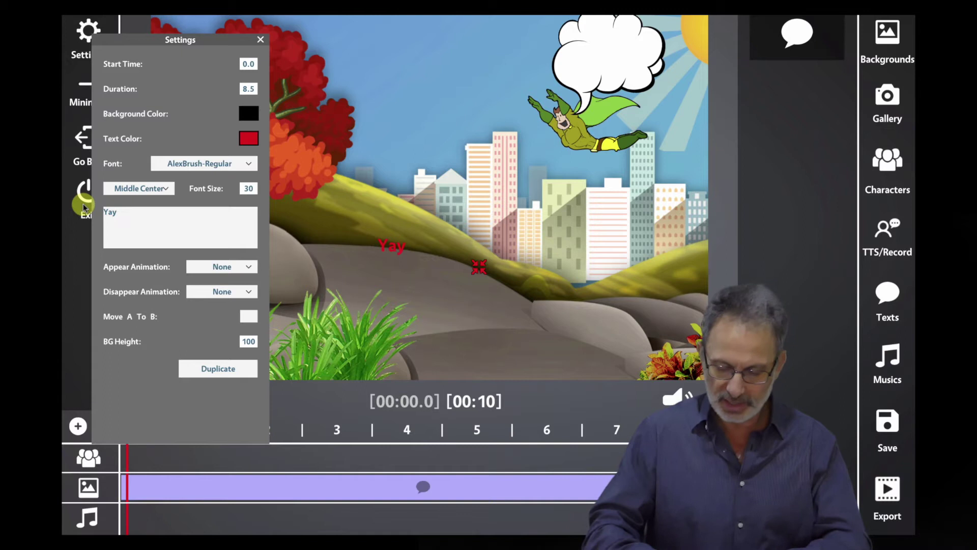
type("... I love")
key("Return")
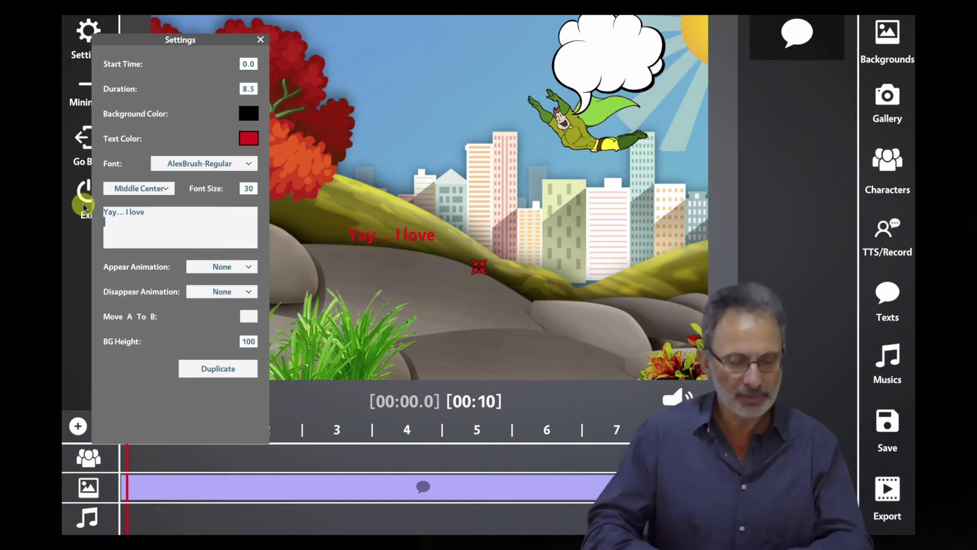
type("Vidto")
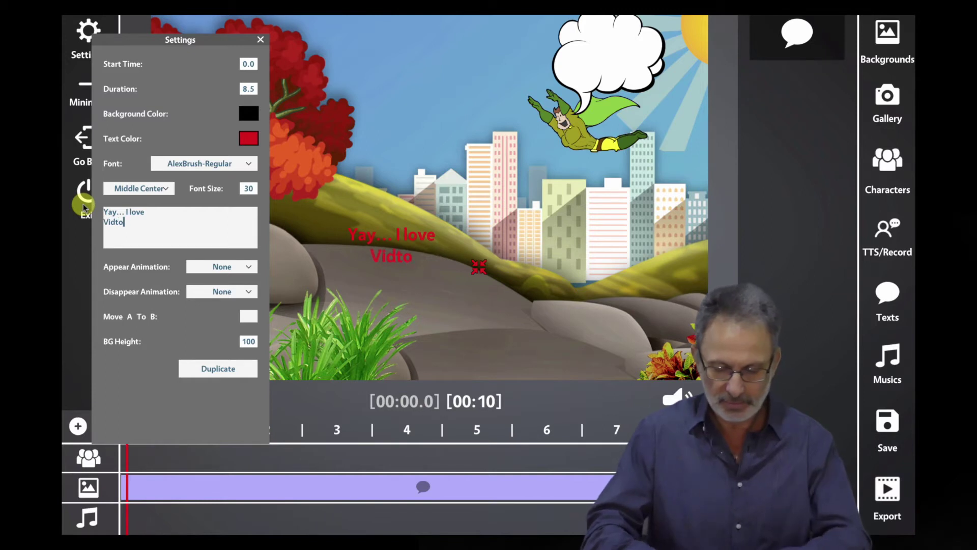
type("on!!")
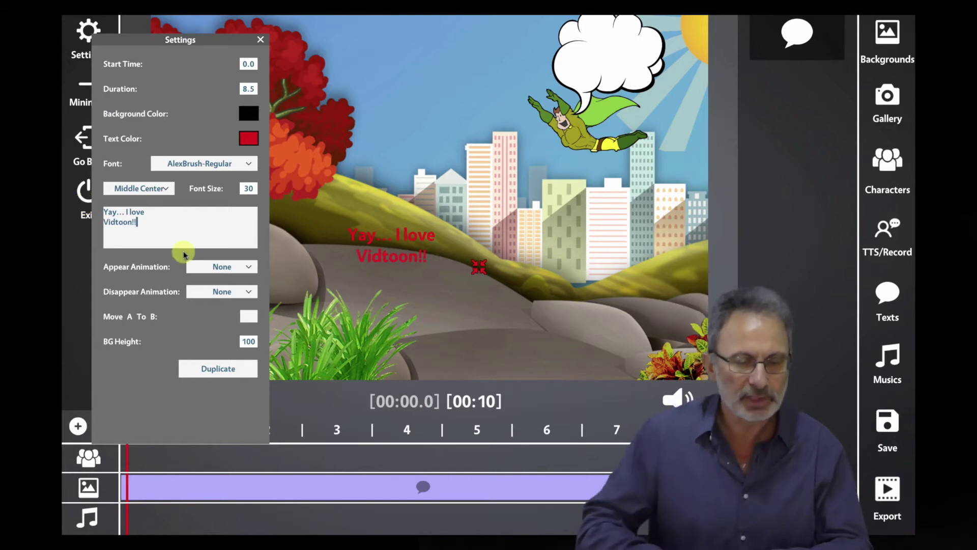
Change the text color to black and place the text inside the superhero's speech bubble.
left_click(247, 139)
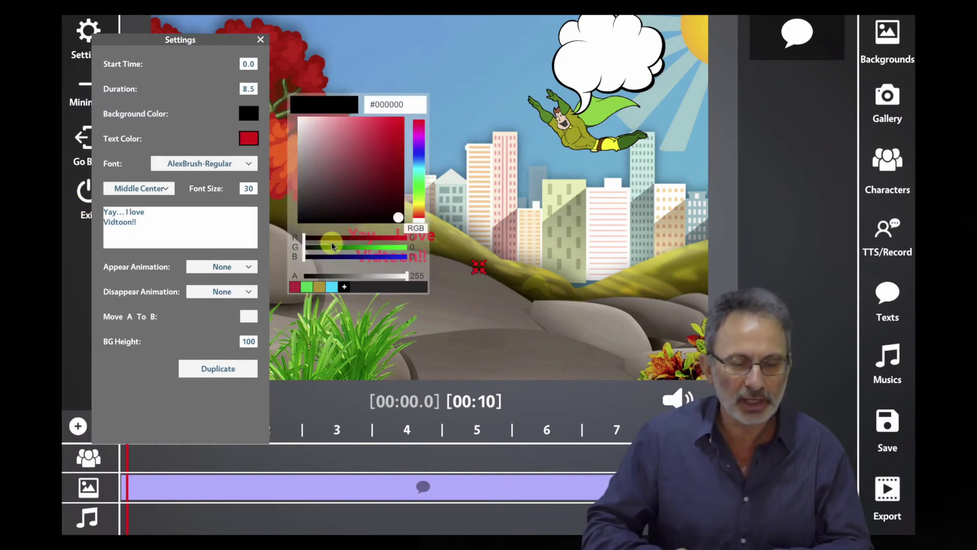
left_click(398, 218)
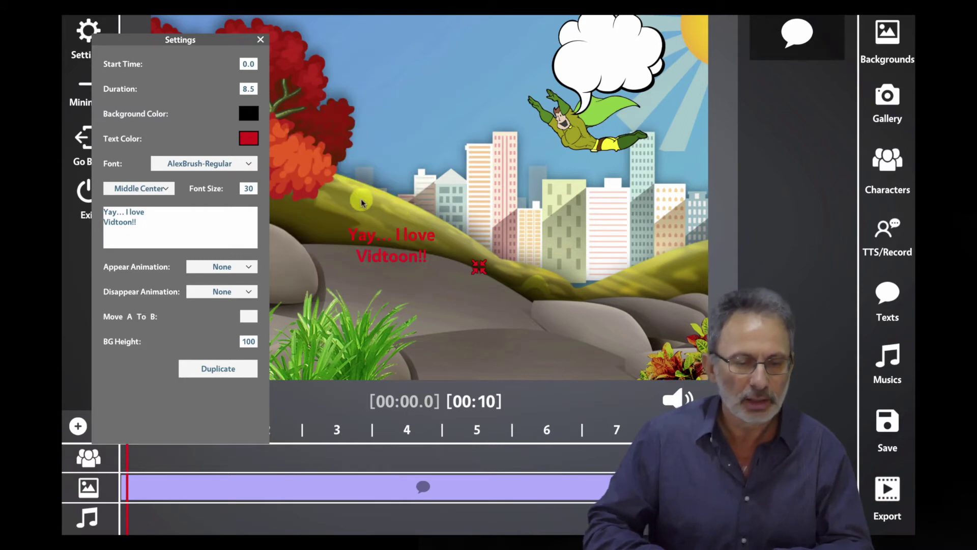
left_click(249, 139)
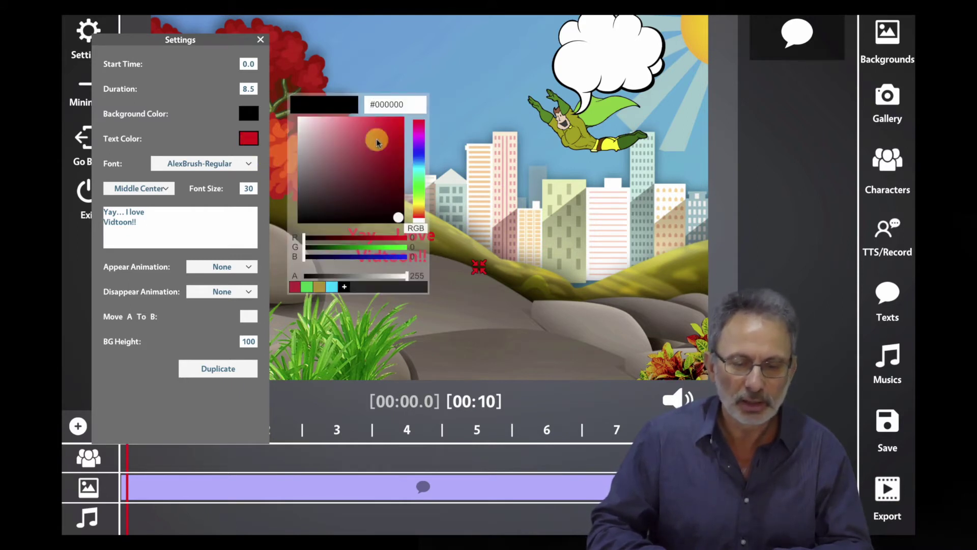
left_click_drag(398, 217, 381, 216)
left_click(413, 227)
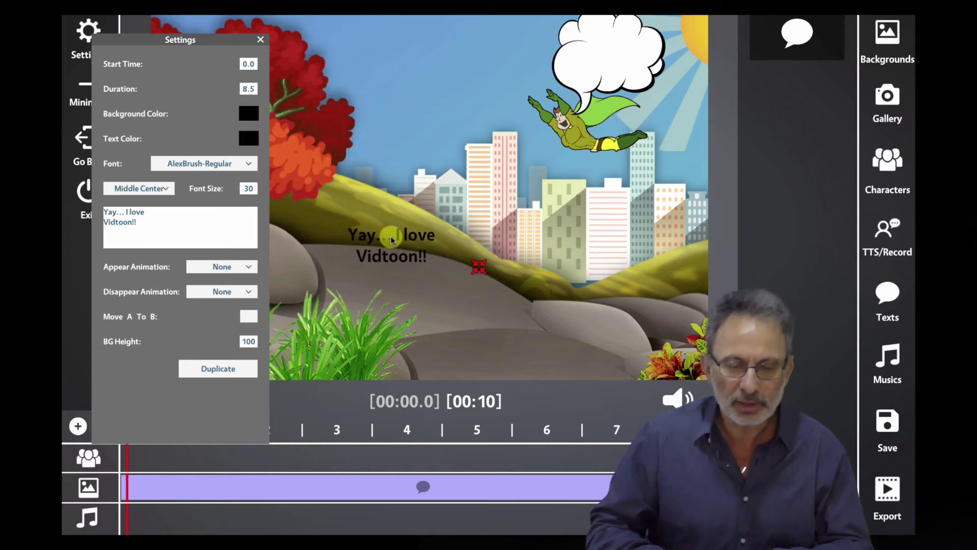
left_click_drag(407, 238, 627, 53)
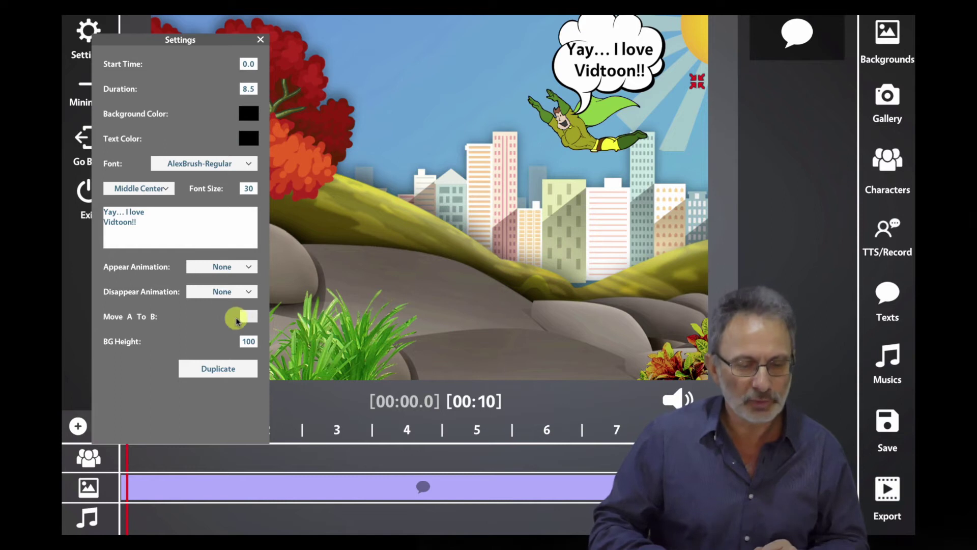
Turn on Move A To B for the text with its end point at the scene's left edge, then preview and rewind the scene.
left_click(247, 318)
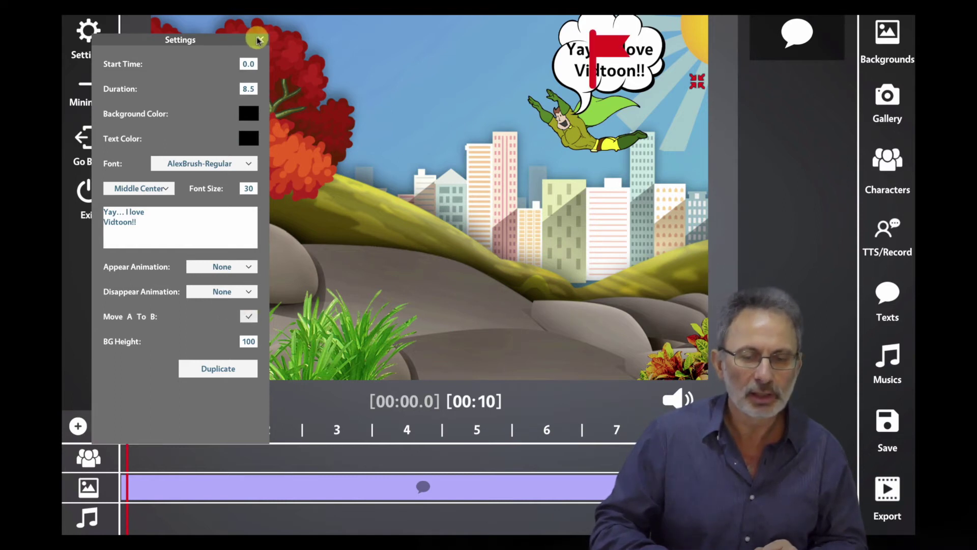
left_click(259, 40)
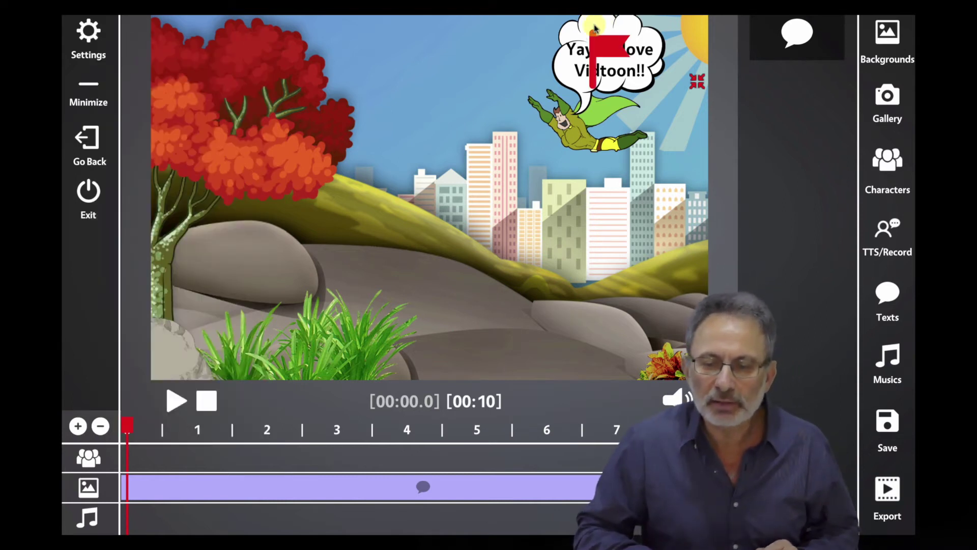
left_click_drag(594, 50, 159, 57)
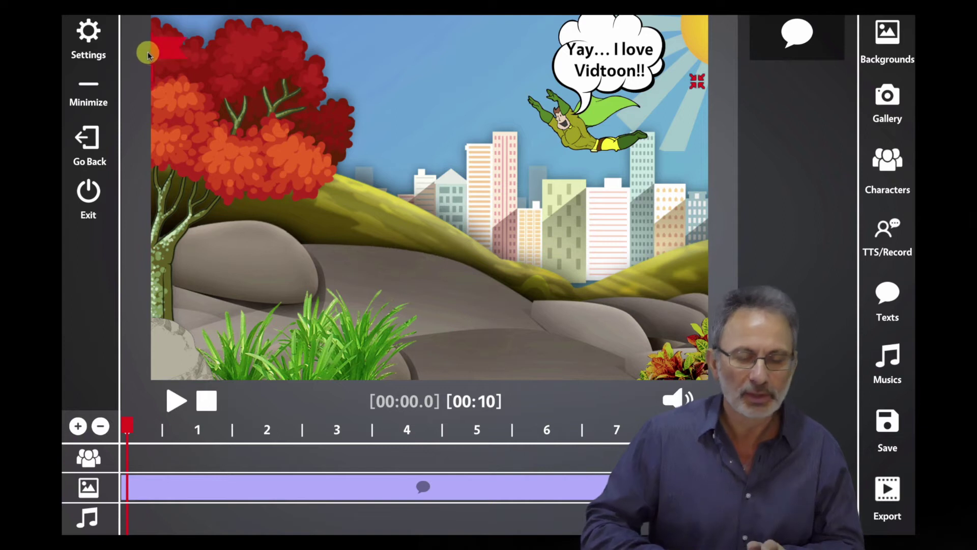
left_click(175, 401)
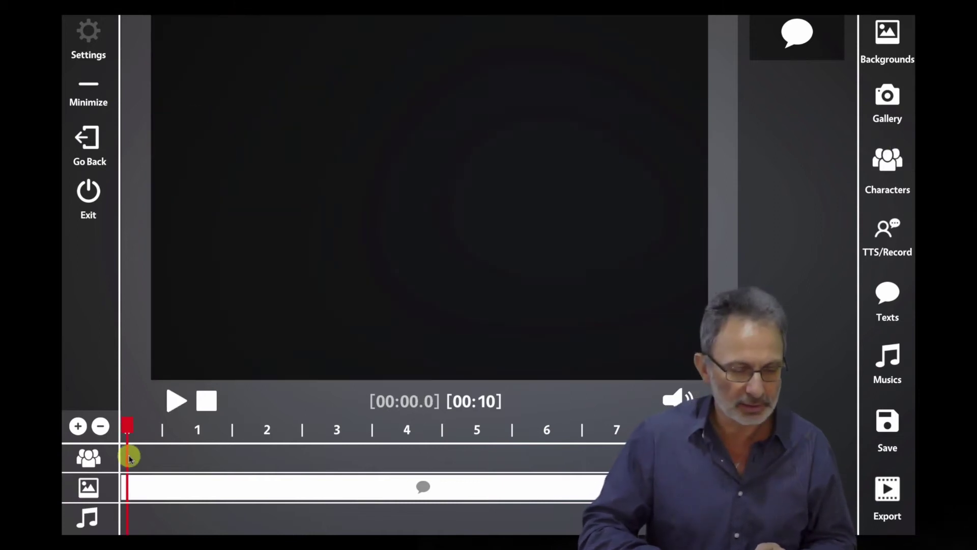
left_click_drag(128, 424, 136, 425)
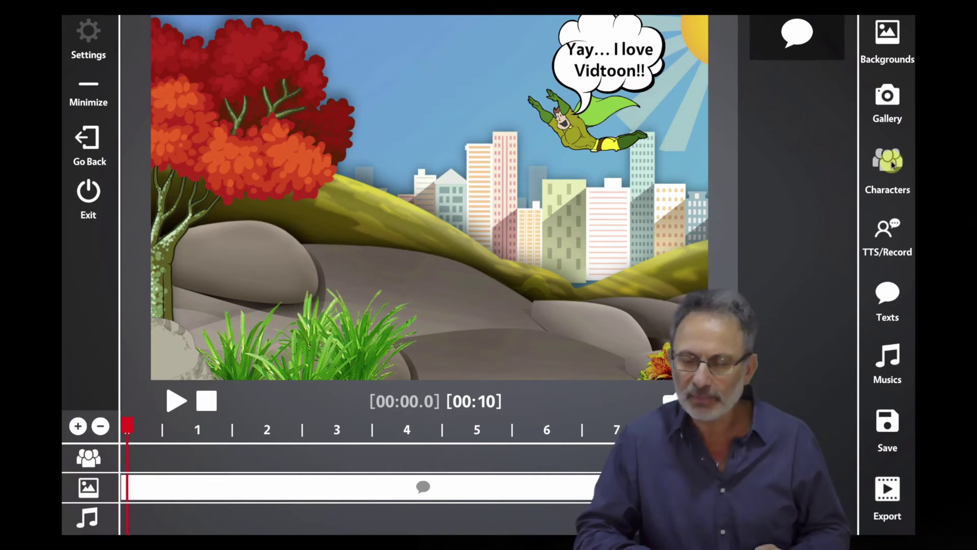
Find the female doctor in the character library and add her to the character track at the scene start.
left_click(892, 164)
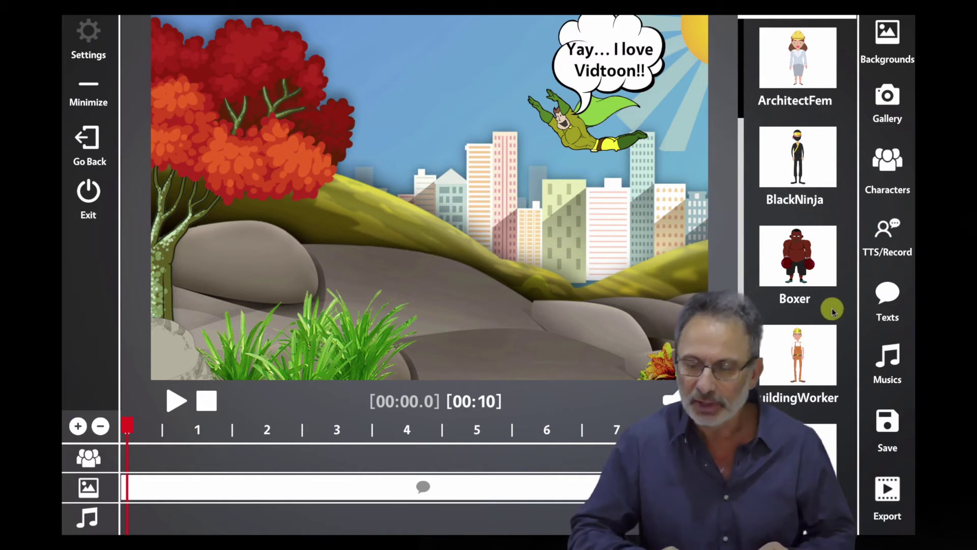
scroll(833, 311, "down", 3)
scroll(833, 307, "down", 10)
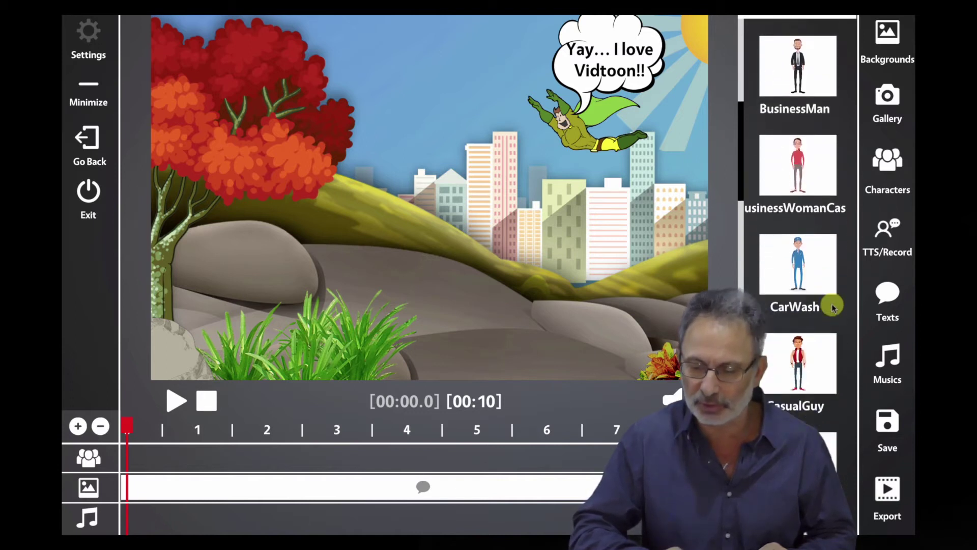
scroll(833, 306, "down", 4)
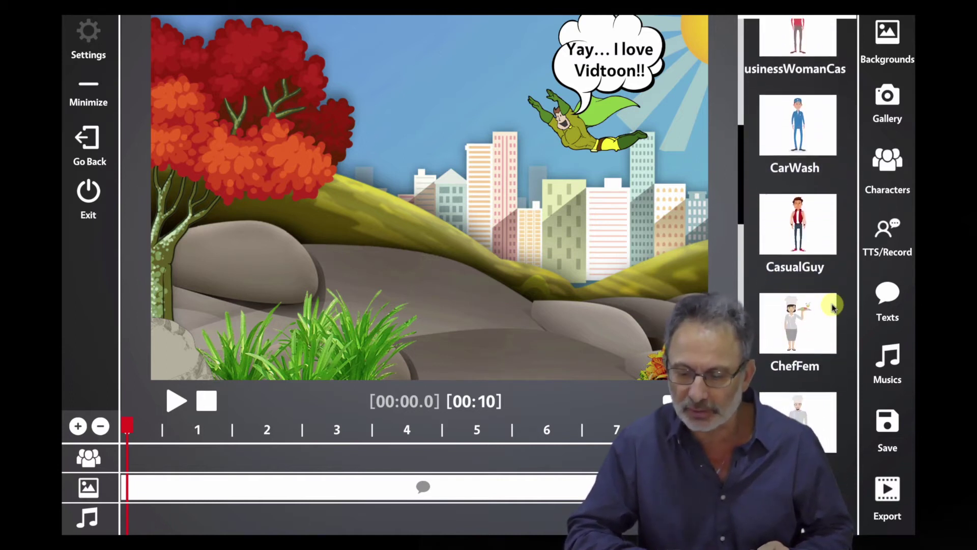
scroll(833, 306, "down", 3)
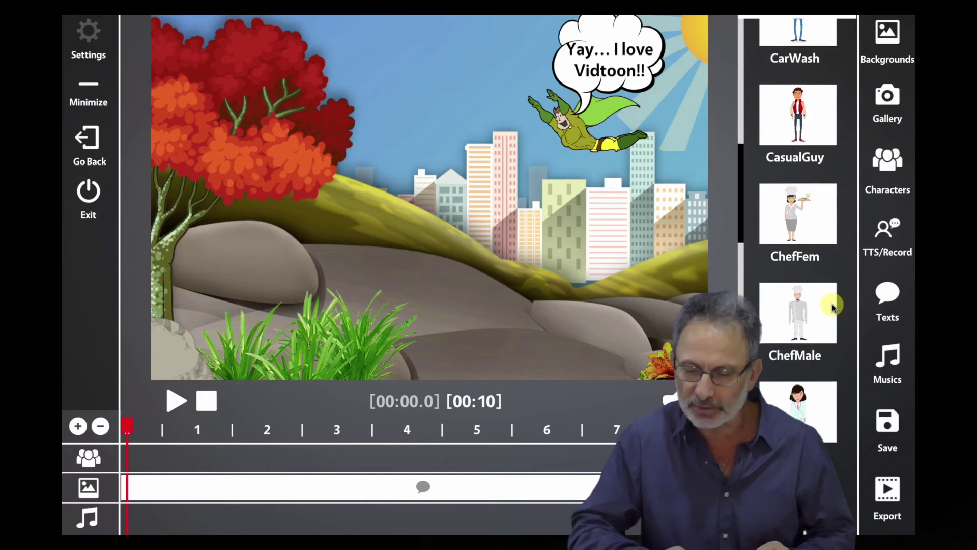
scroll(833, 306, "down", 1)
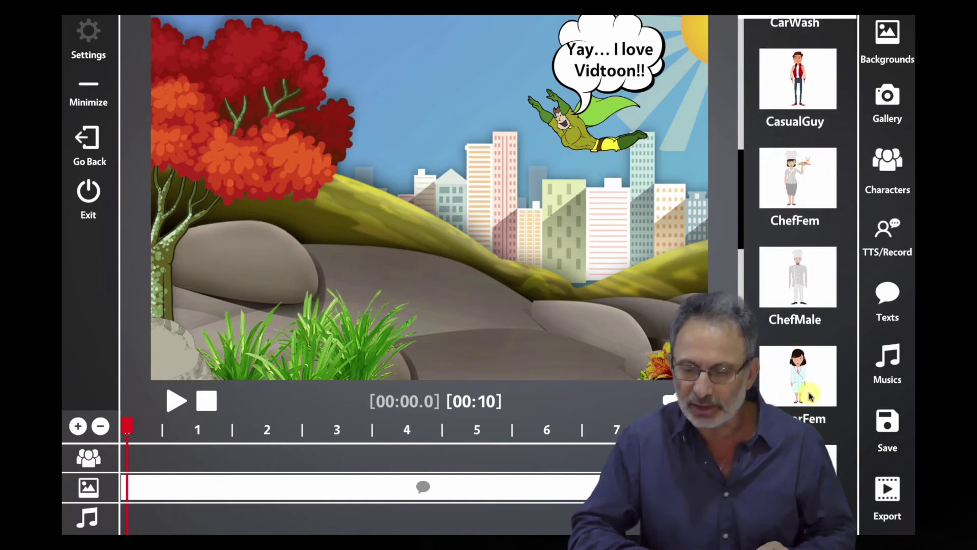
left_click_drag(806, 387, 237, 302)
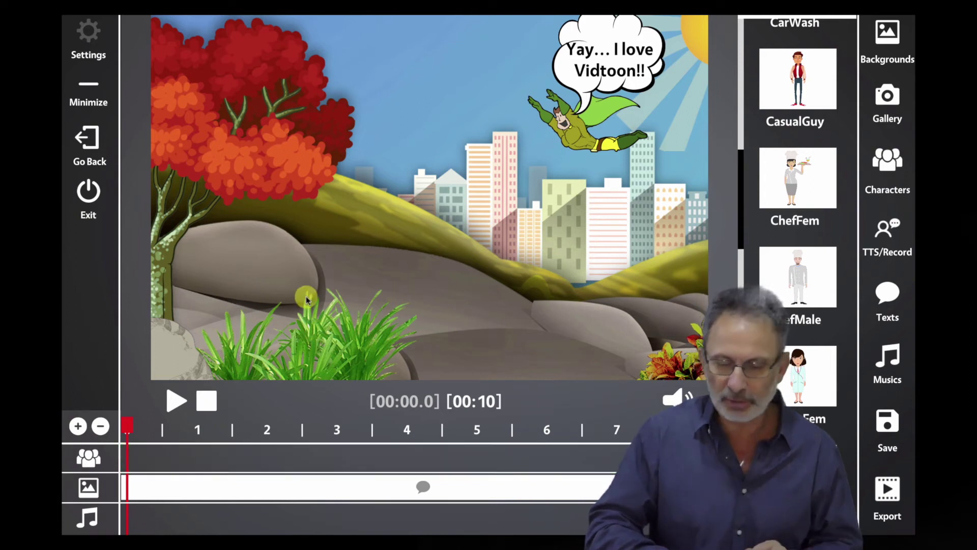
left_click_drag(809, 389, 129, 449)
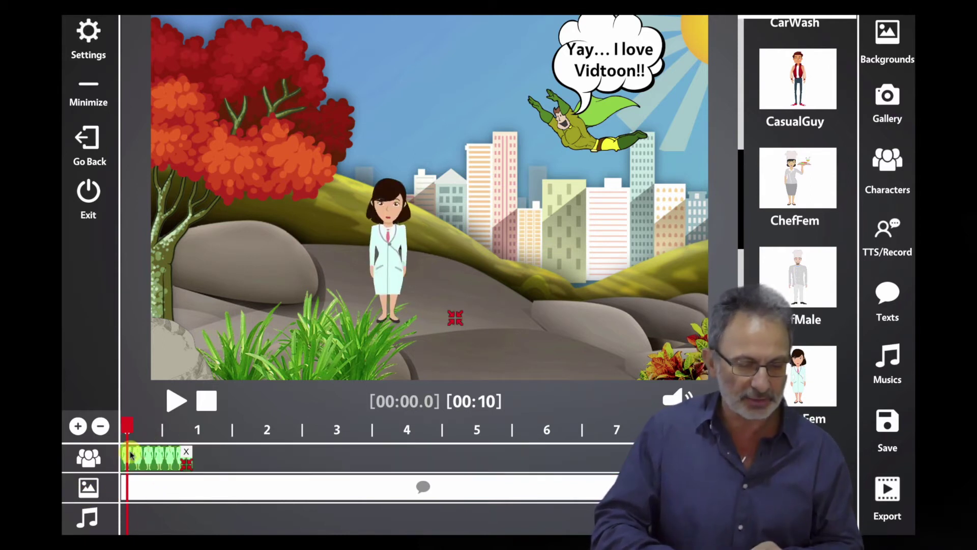
Move the doctor to the grass beside the autumn tree and enlarge her slightly.
left_click_drag(399, 269, 278, 279)
left_click_drag(345, 329, 377, 355)
left_click_drag(281, 254, 260, 266)
Give the doctor pose 14, with face mask and flask, and turn on Loop for it.
left_click(88, 51)
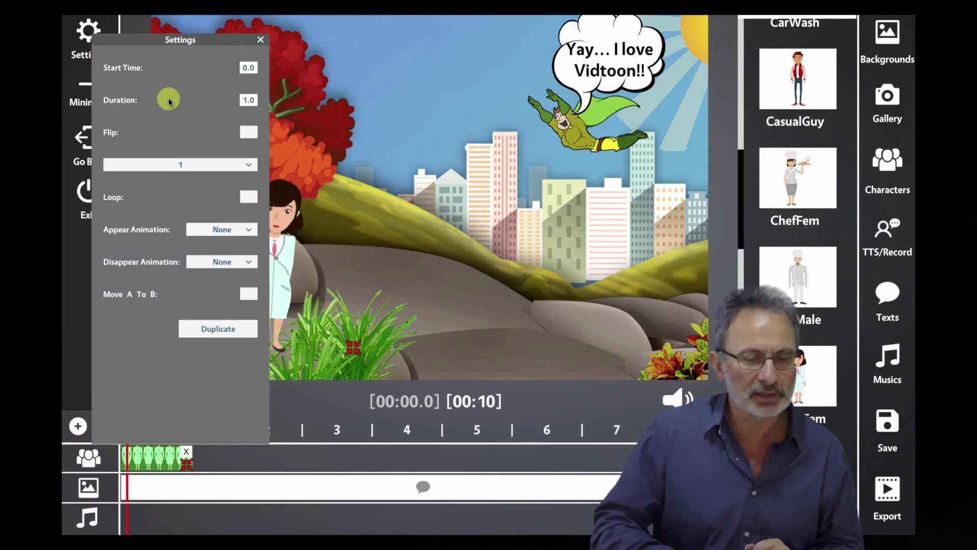
left_click(250, 165)
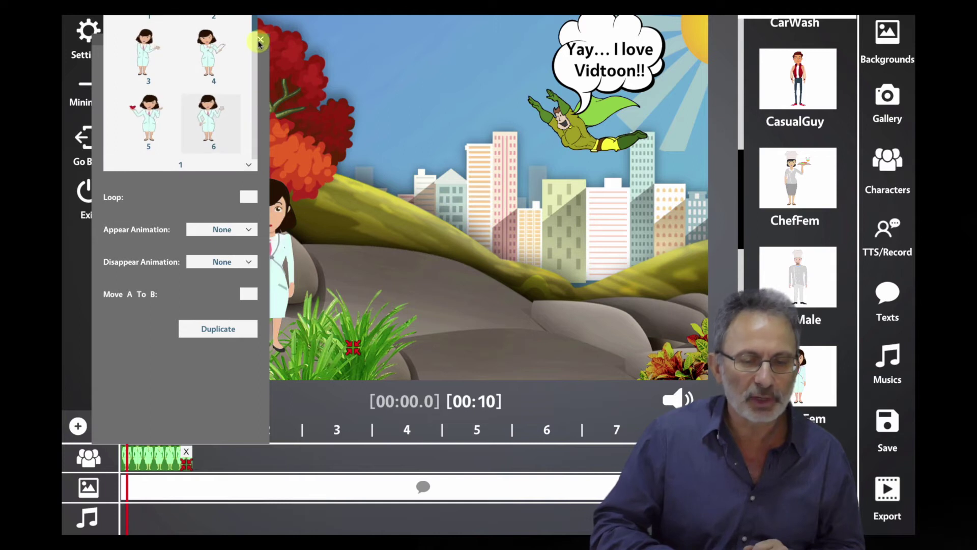
left_click_drag(254, 29, 244, 107)
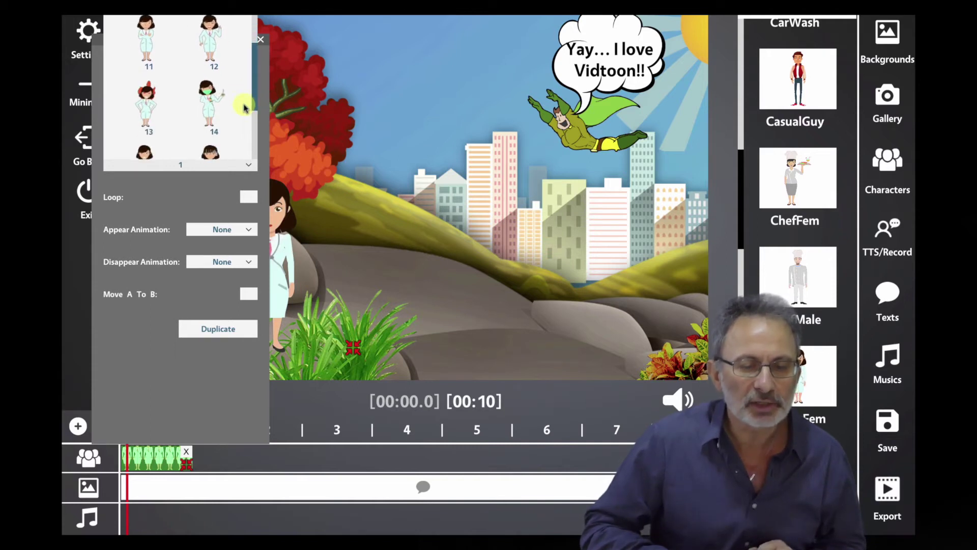
left_click(213, 102)
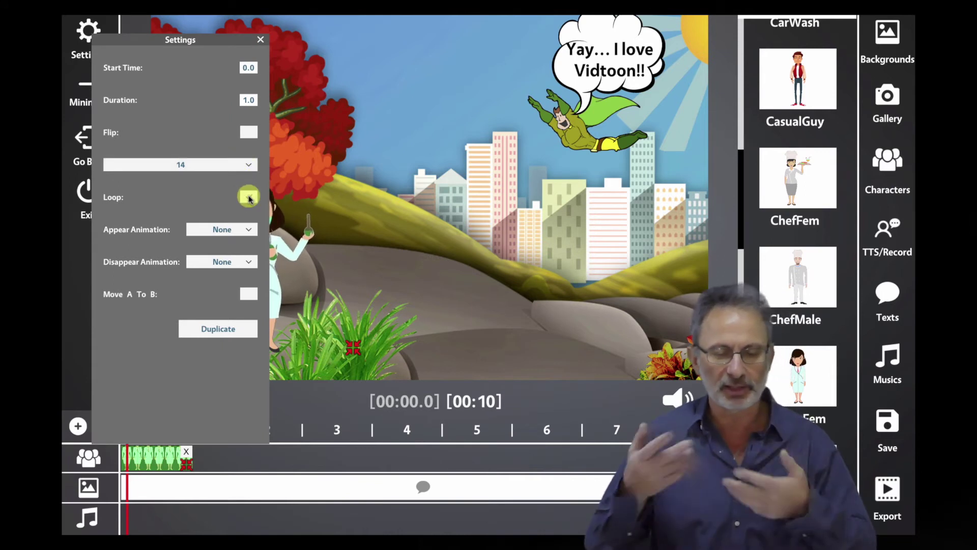
left_click(249, 197)
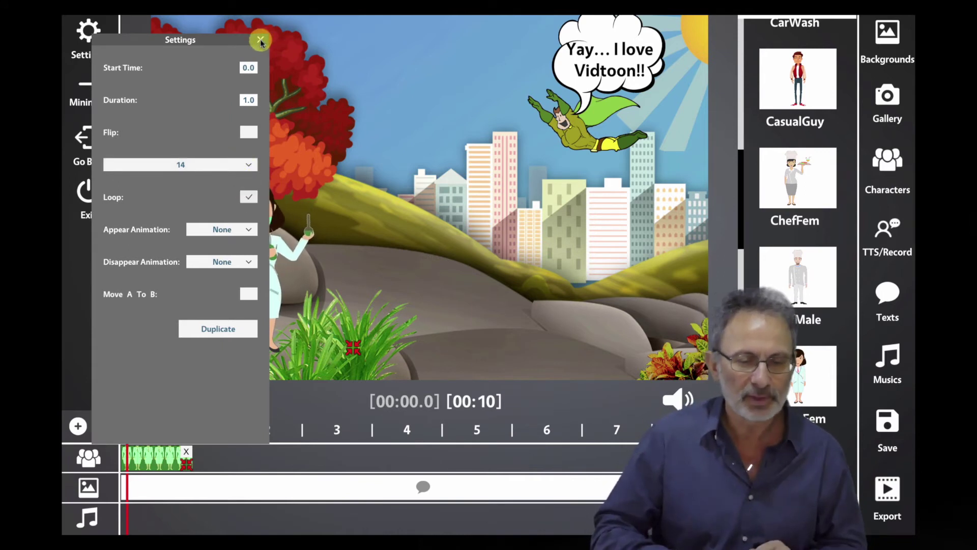
left_click(260, 40)
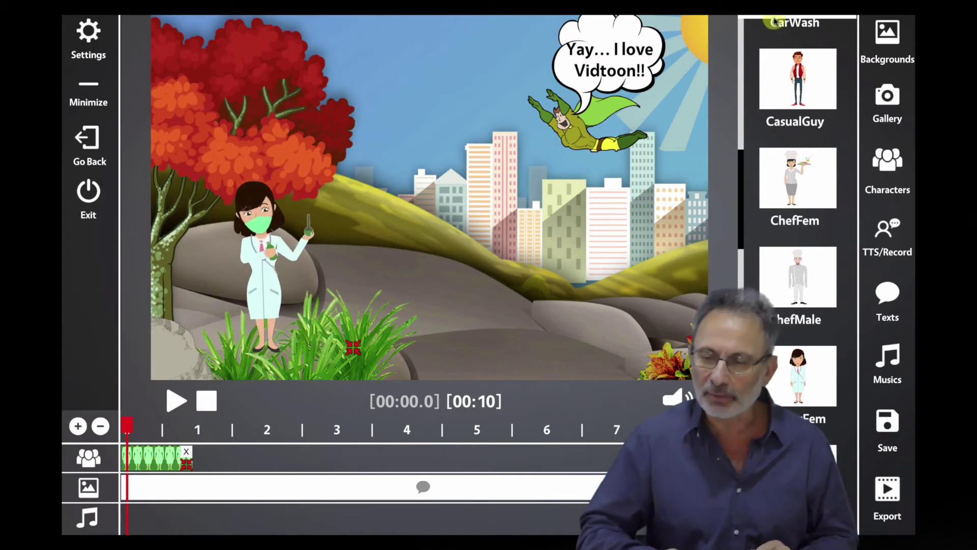
Add a second cloud speech bubble from the gallery images to the image track at the scene start.
left_click(888, 96)
left_click_drag(804, 97, 606, 488)
left_click(193, 490)
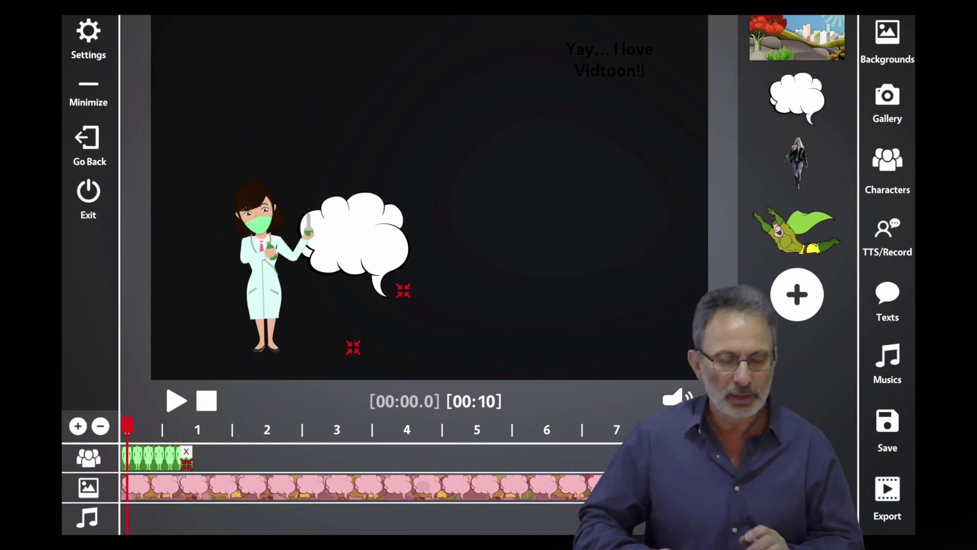
Refresh the scene at its start and extend the doctor's clip past the 7-second mark.
left_click(126, 431)
left_click_drag(129, 424, 122, 426)
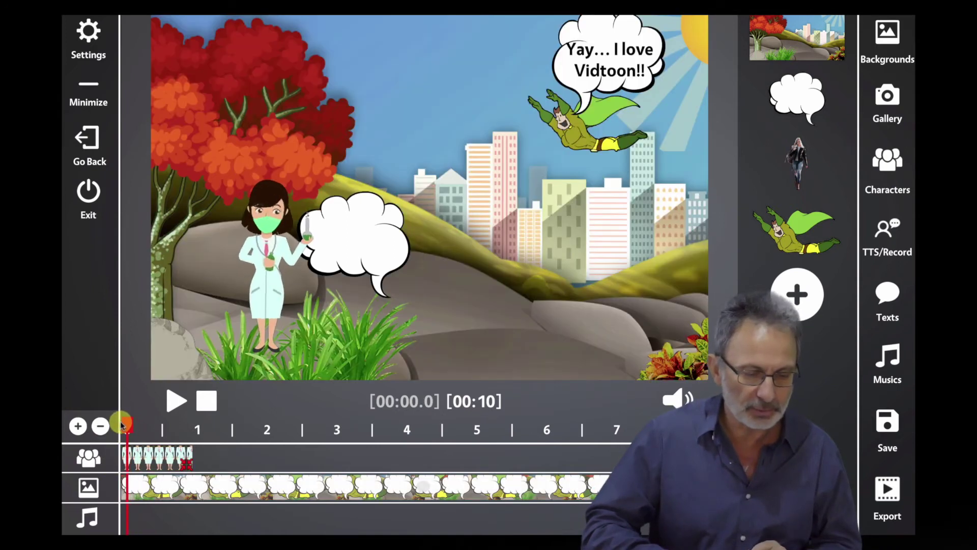
left_click_drag(187, 464, 616, 461)
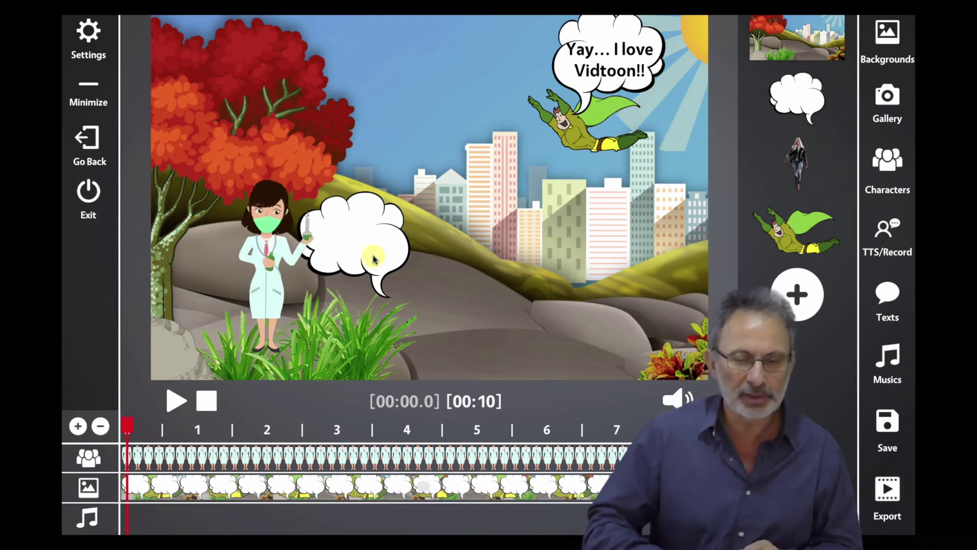
Move the second cloud speech bubble above the doctor so its tail points at her head, and refresh the scene.
left_click(97, 31)
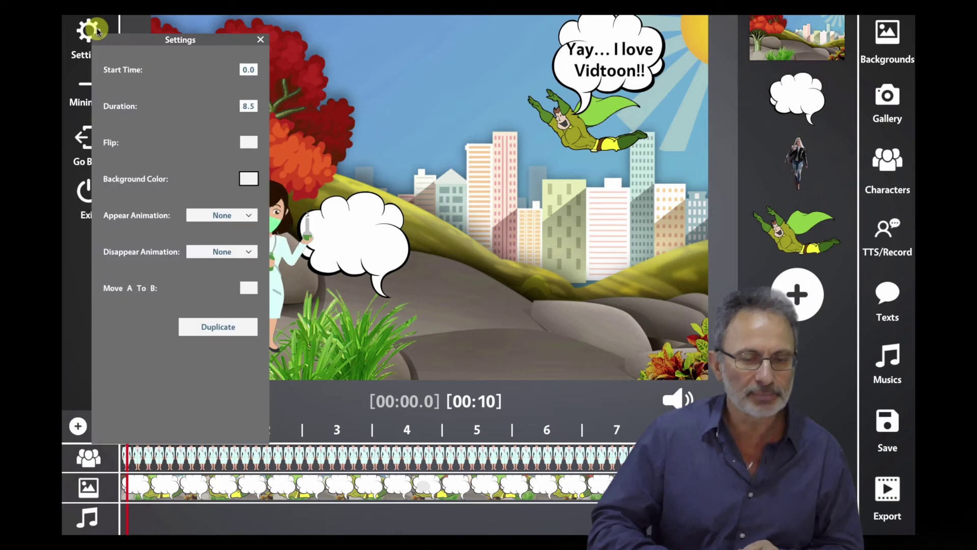
left_click(261, 39)
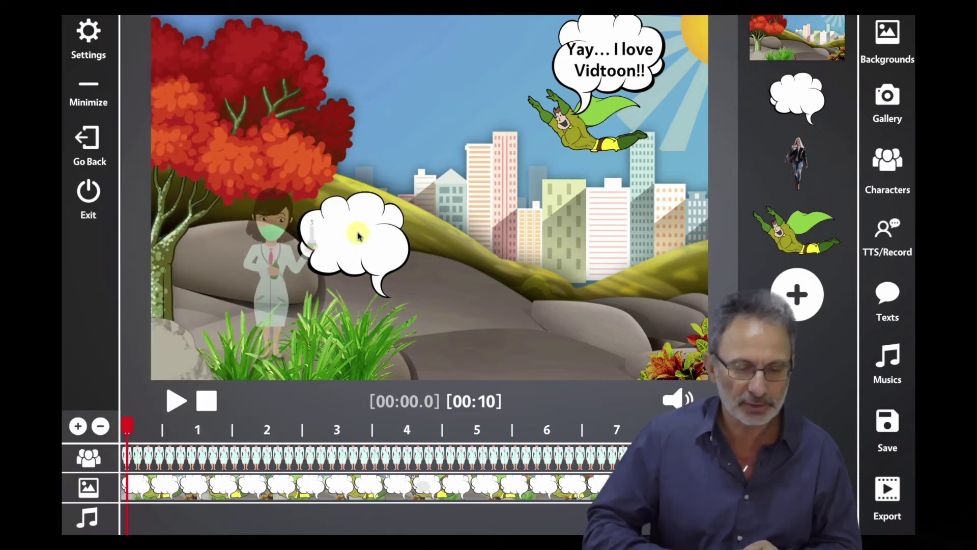
left_click(273, 485)
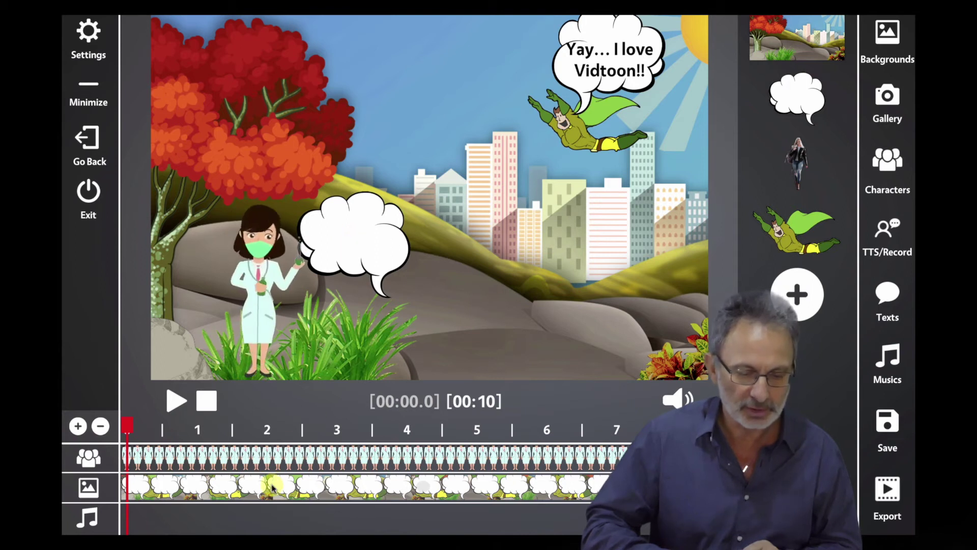
left_click(293, 463)
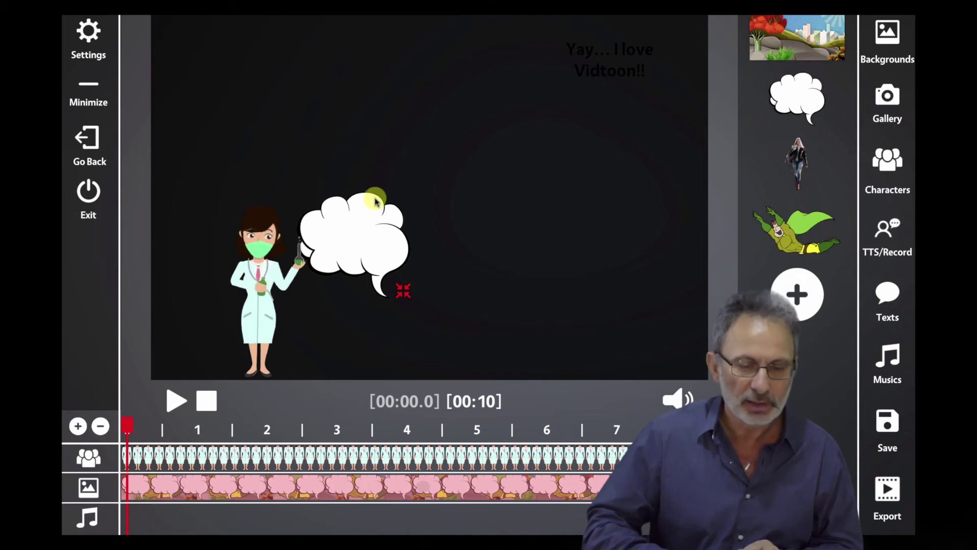
left_click_drag(358, 223, 212, 152)
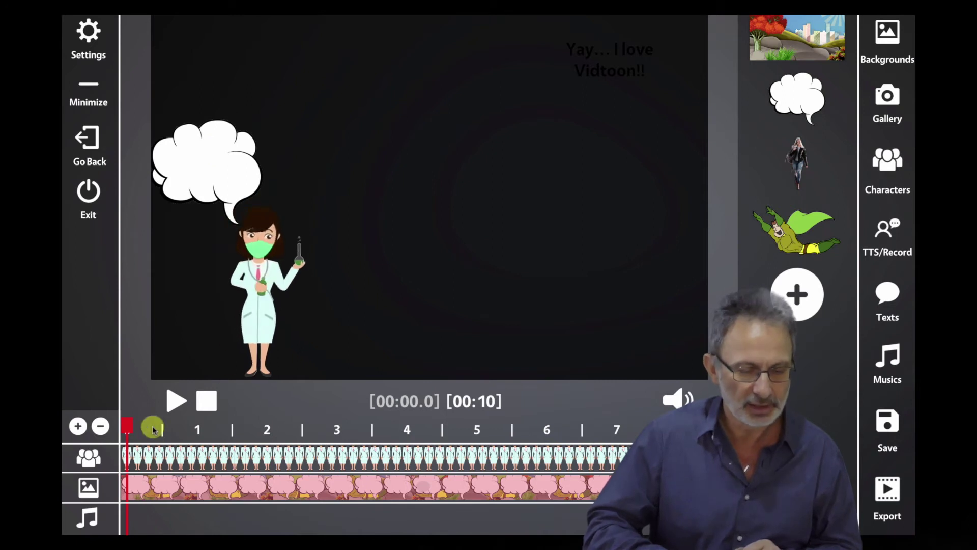
left_click(128, 425)
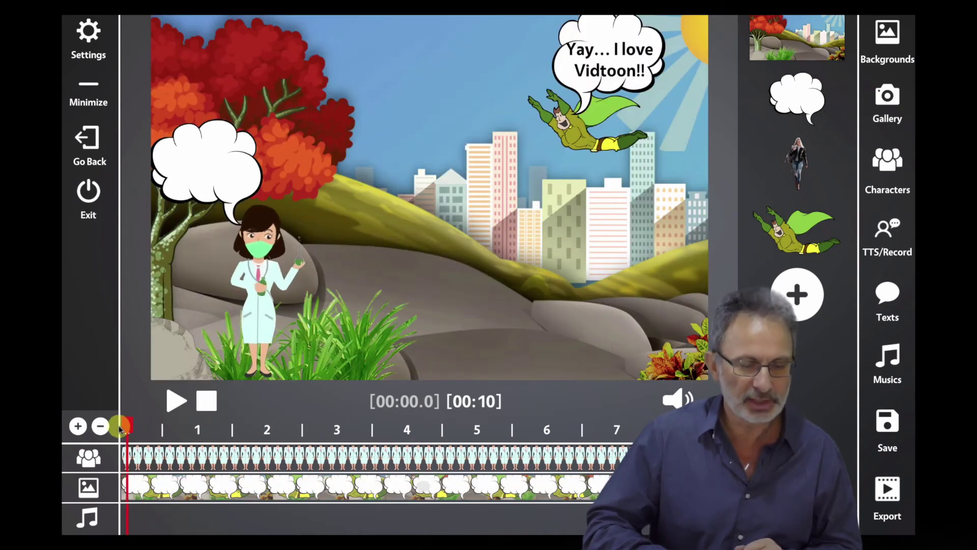
Add a text item to the image track at the scene start and extend its clip past the 7-second mark.
left_click(888, 295)
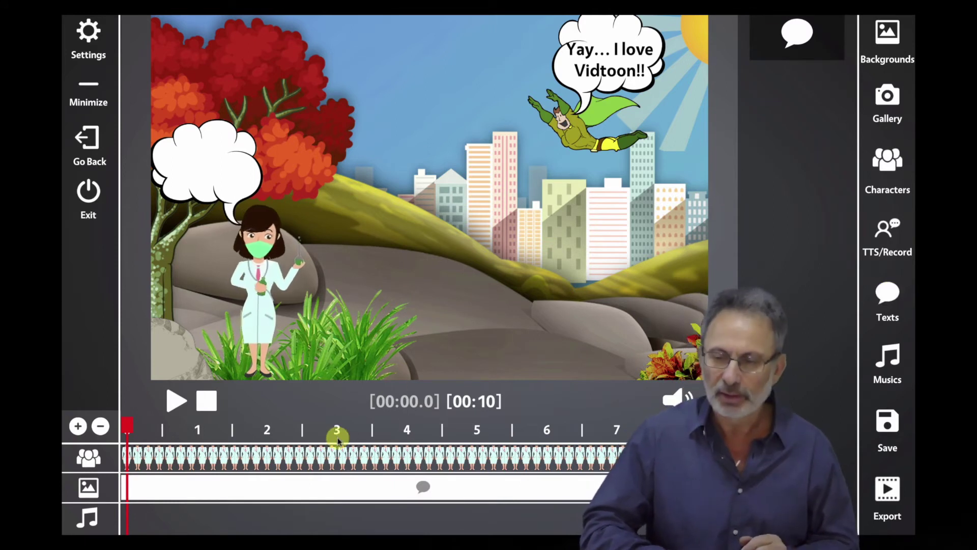
left_click_drag(792, 37, 168, 487)
left_click_drag(328, 491, 692, 492)
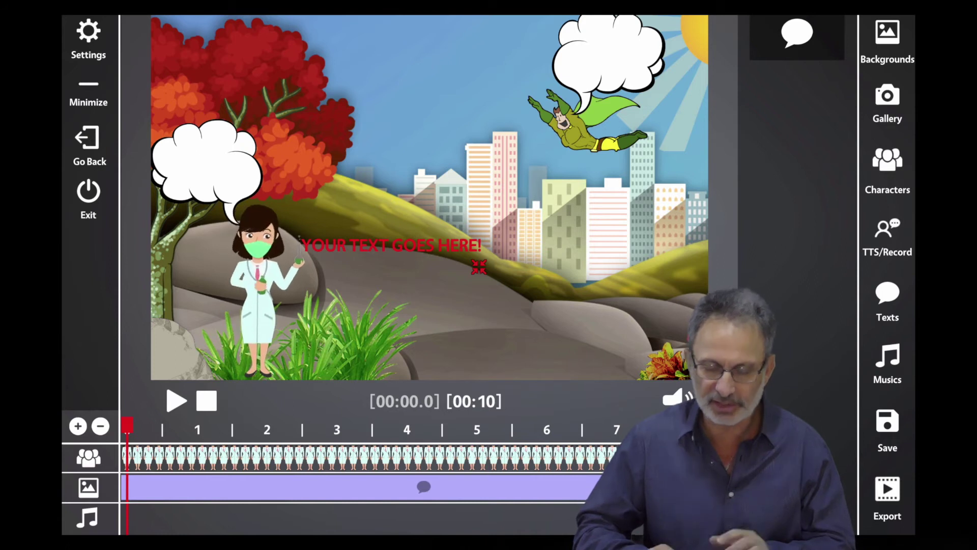
Replace the placeholder text with "I think I've", "made the Coronoa virus" and "Vaccine" on three lines.
left_click(82, 30)
left_click(188, 214)
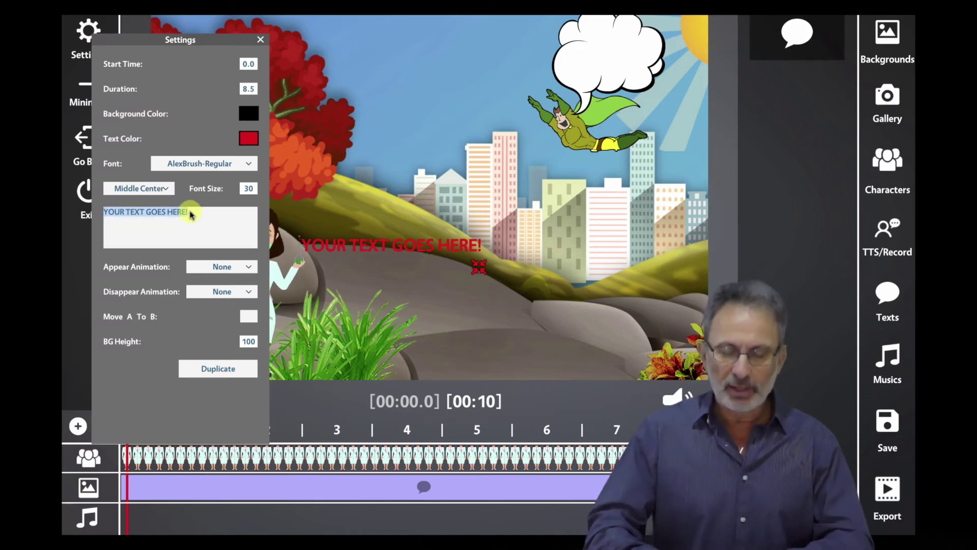
type("I think I've")
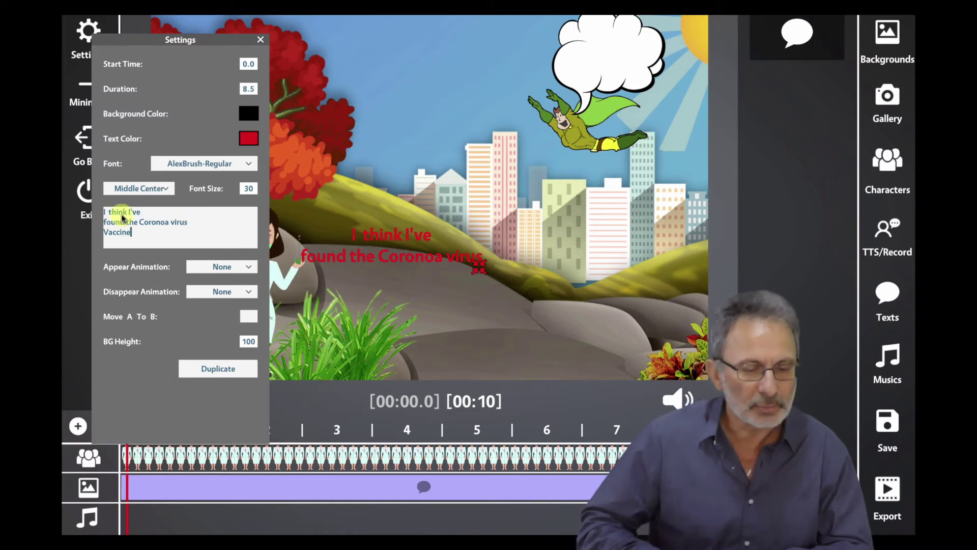
key("BackSpace")
type("made")
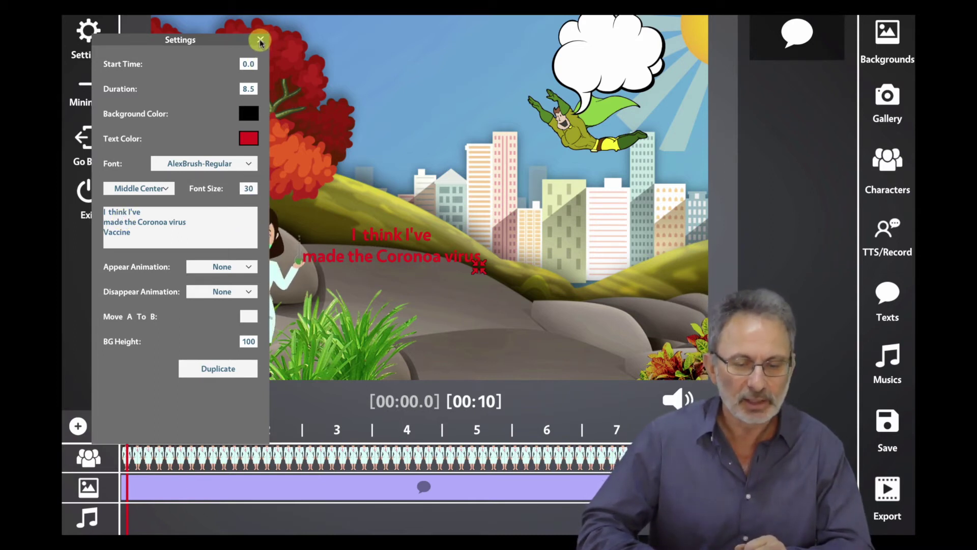
Set the text color of the doctor's line to black.
left_click(250, 137)
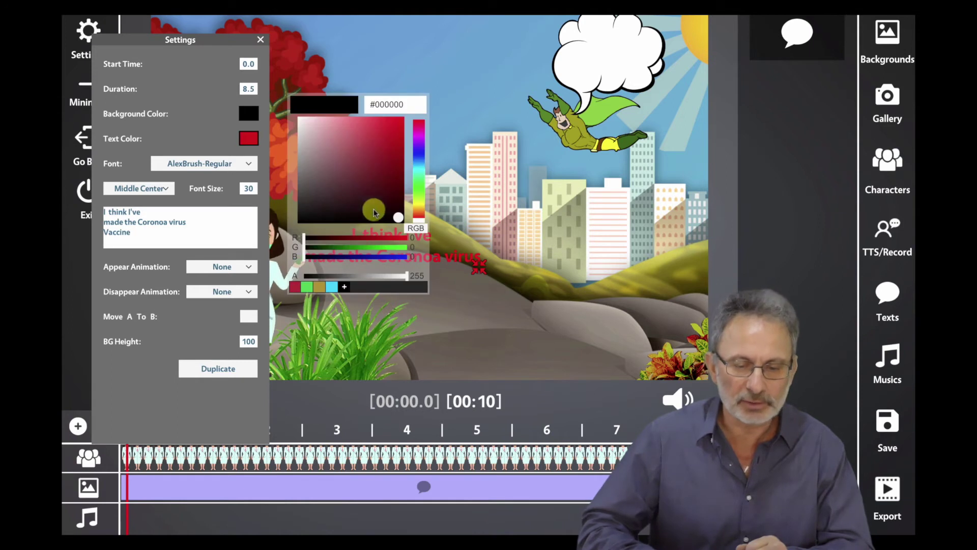
left_click(374, 211)
left_click(301, 66)
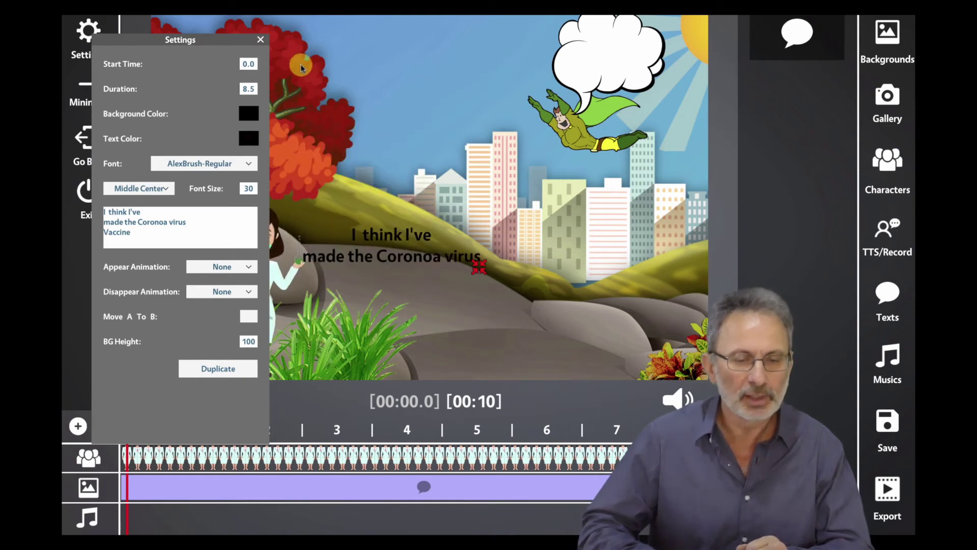
left_click(261, 41)
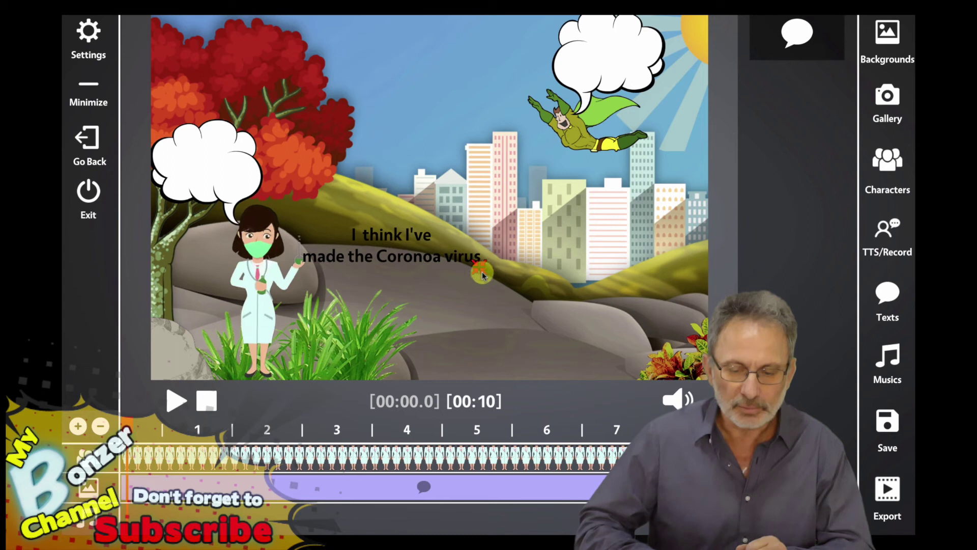
Fit the text into the doctor's speech bubble with a narrower, taller text box and font size 20.
left_click_drag(479, 268, 455, 294)
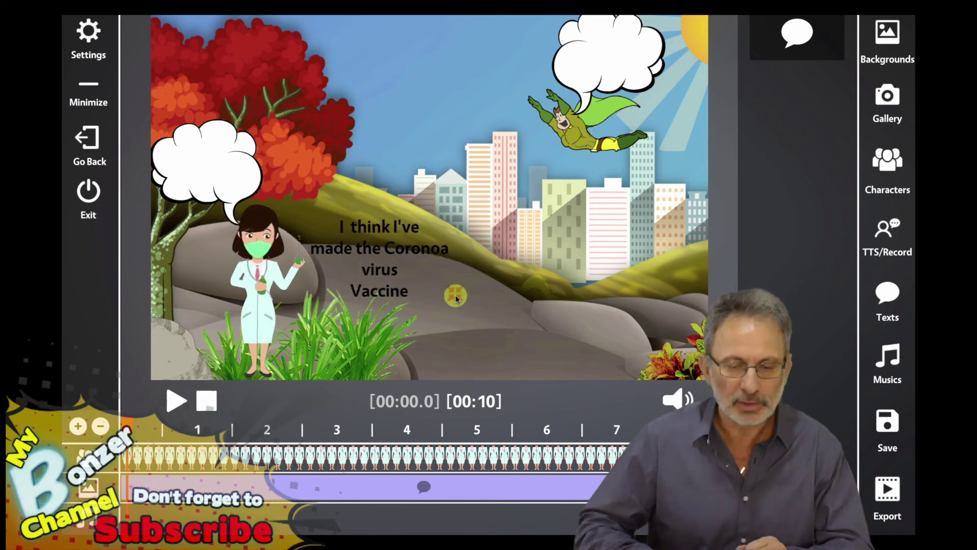
left_click_drag(393, 254, 224, 159)
left_click(97, 32)
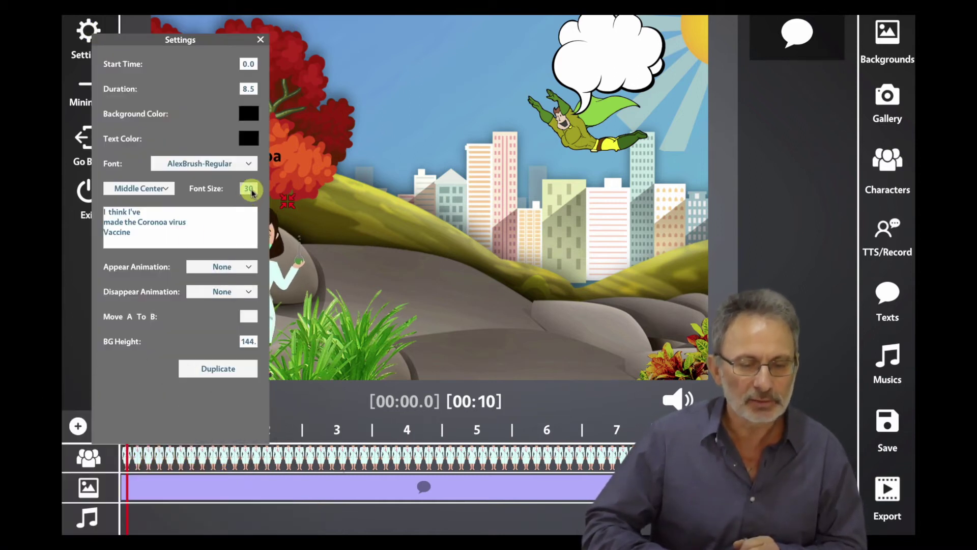
left_click(260, 39)
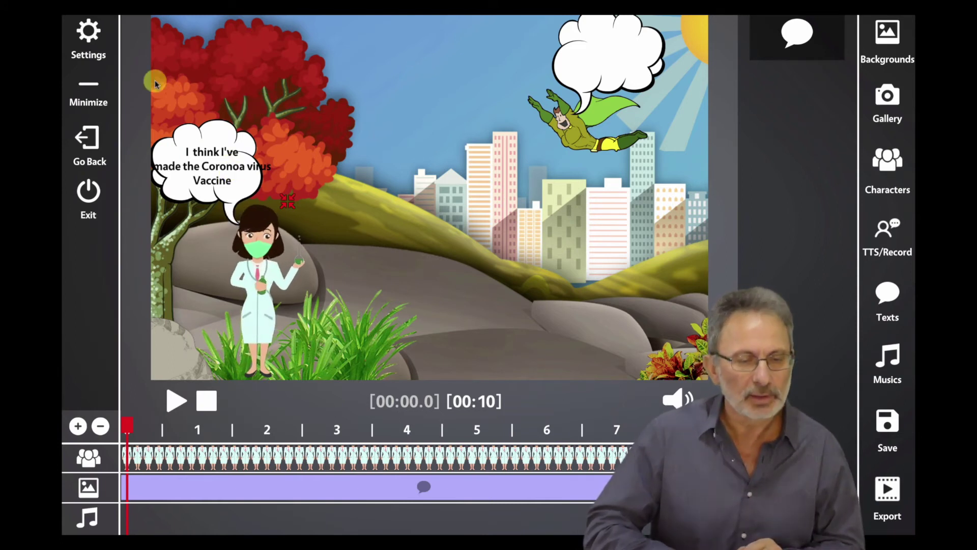
Rewrap the doctor's text as "I think I've made", "the Coronoavirus", "Vaccine" and center it inside her speech bubble.
left_click(91, 34)
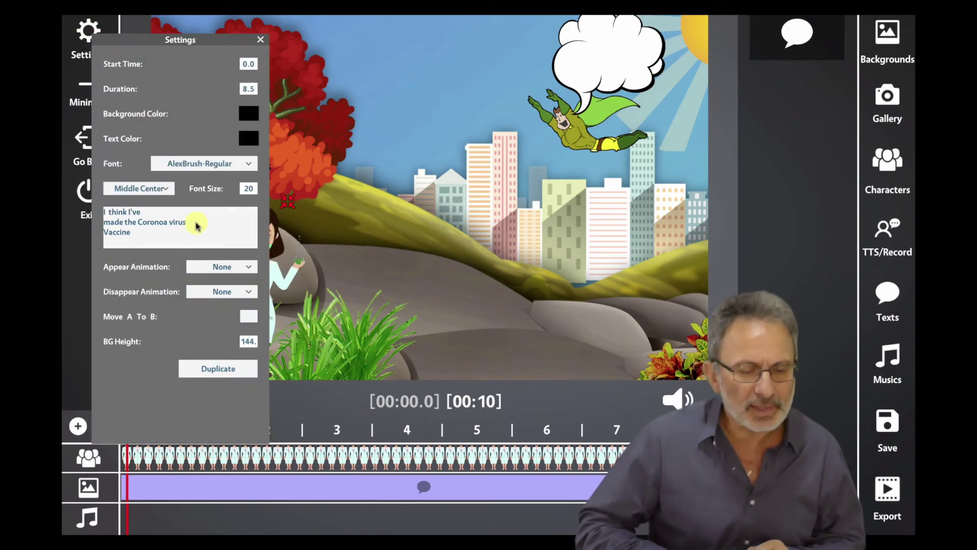
left_click(175, 221)
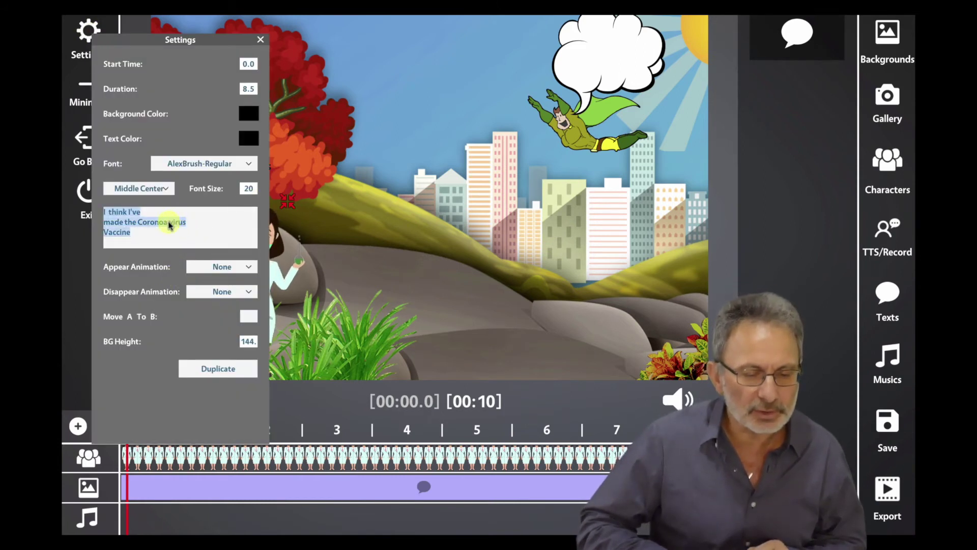
left_click(169, 233)
key("BackSpace")
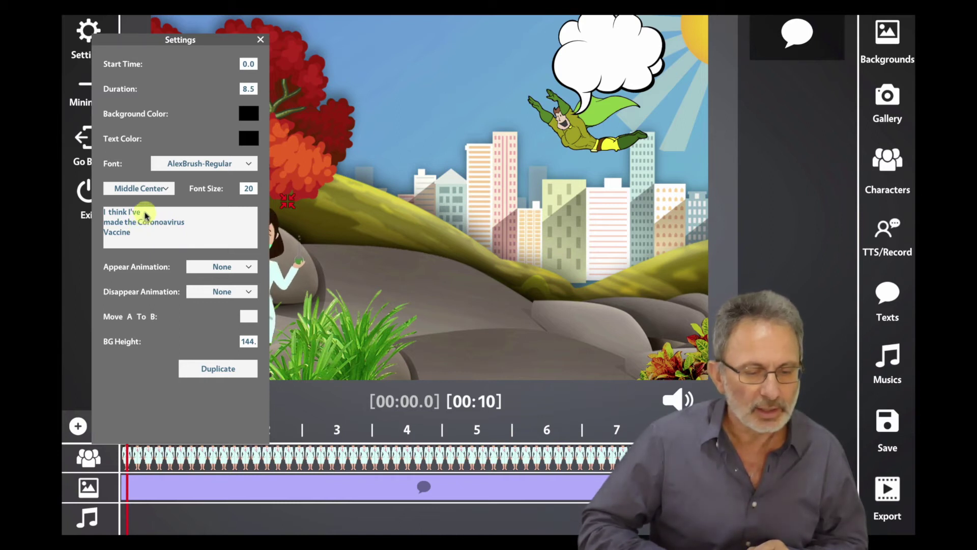
type("m")
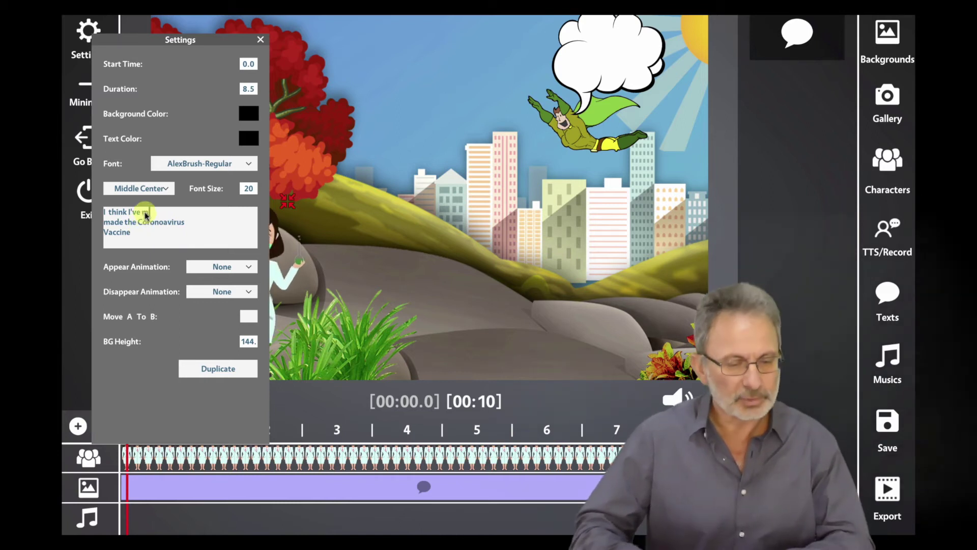
key("BackSpace")
key("BackSpace")
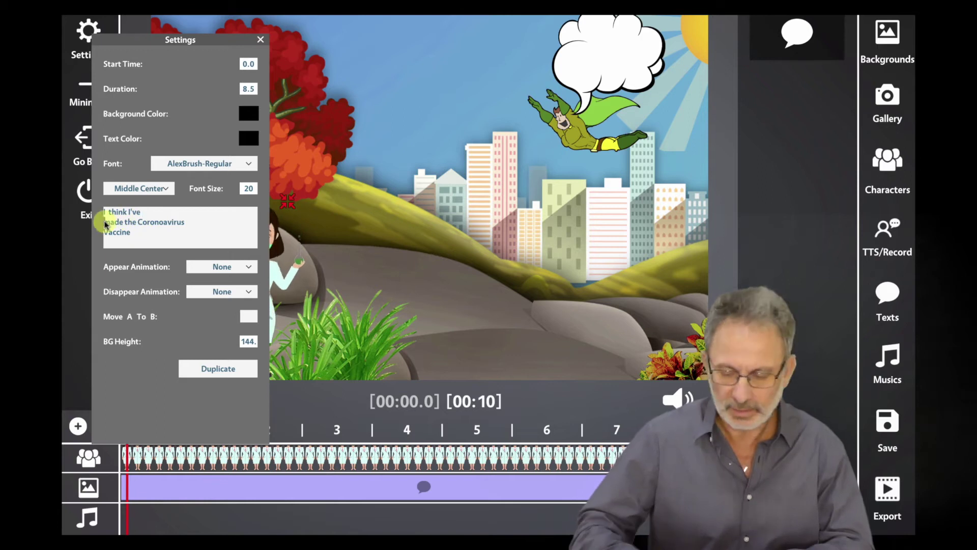
key("BackSpace")
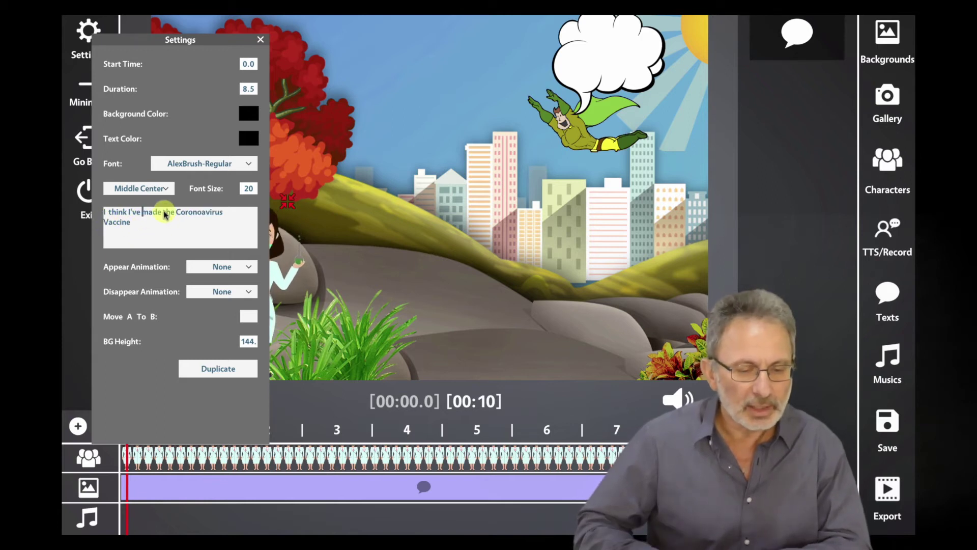
key("Return")
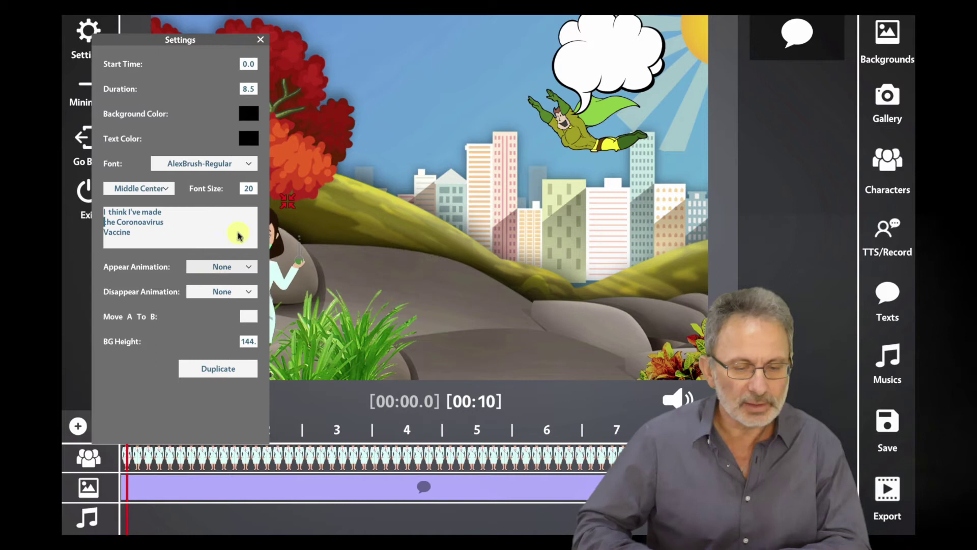
left_click(261, 41)
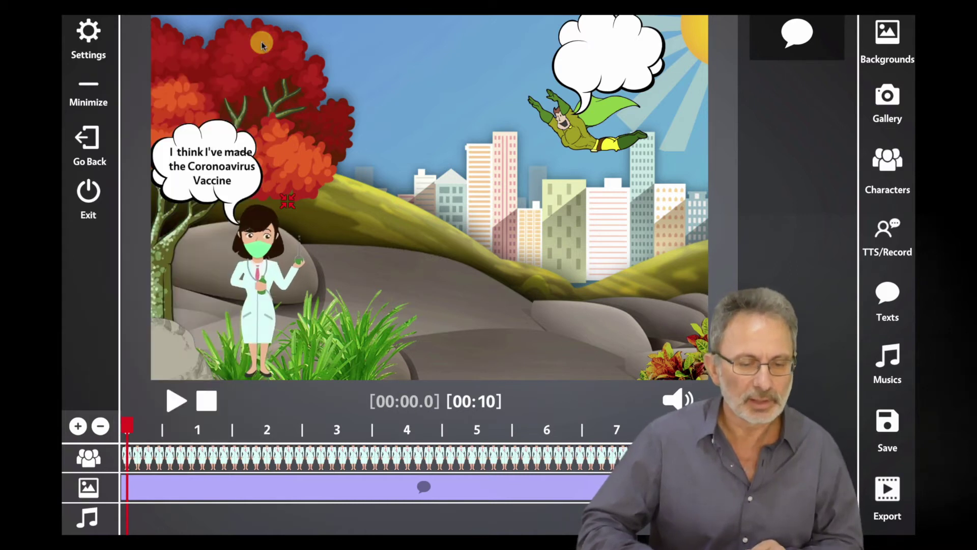
left_click_drag(227, 170, 217, 173)
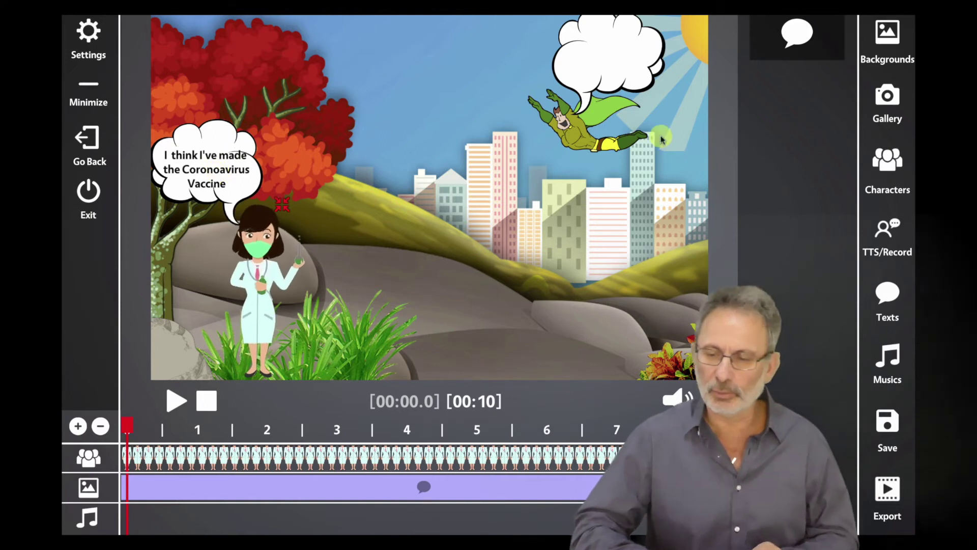
Add the walking woman image from the gallery to the image track, running along the scene from its start.
left_click(888, 95)
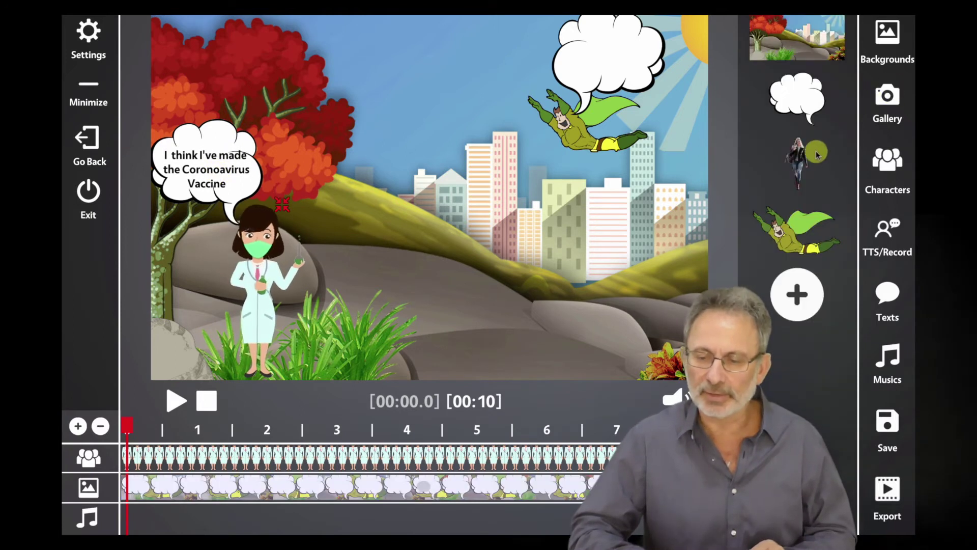
left_click_drag(638, 196, 507, 314)
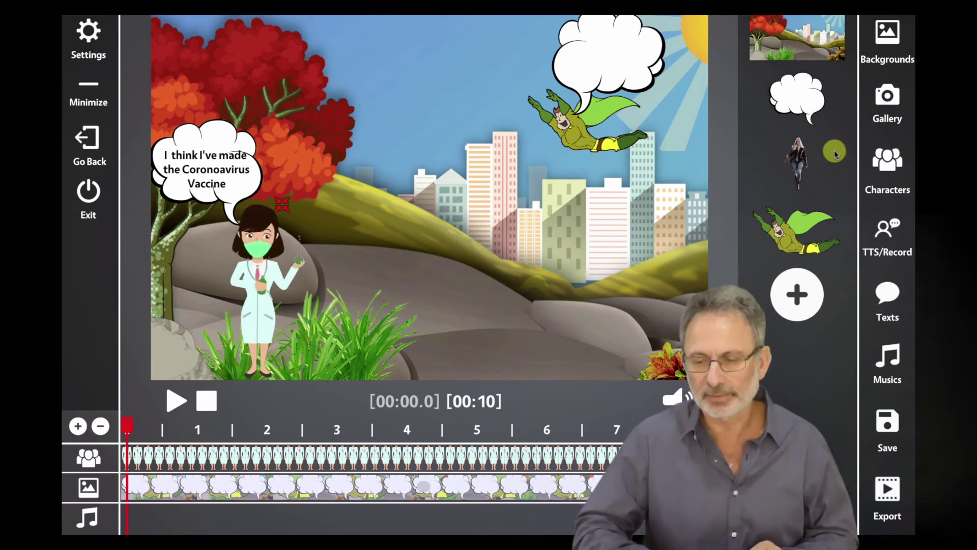
left_click_drag(752, 187, 589, 474)
left_click(192, 497)
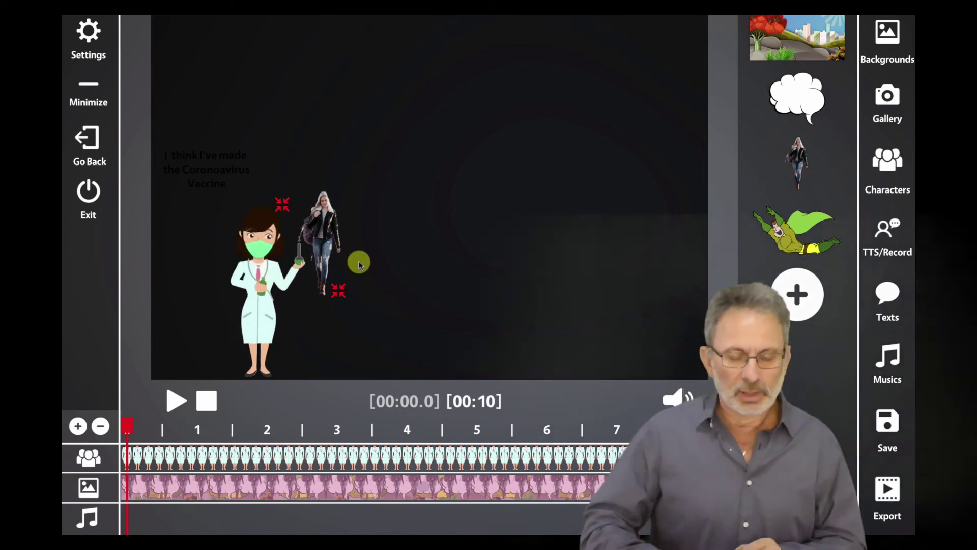
left_click(132, 433)
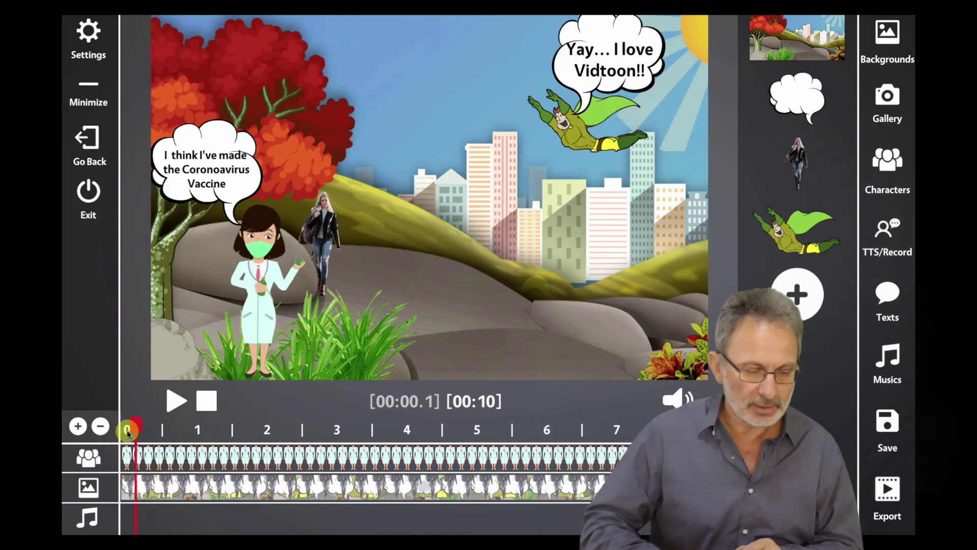
Shift the doctor closer to the autumn tree trunk and move the walking woman onto the rocks mid-scene, below the city buildings.
left_click_drag(346, 226, 279, 231)
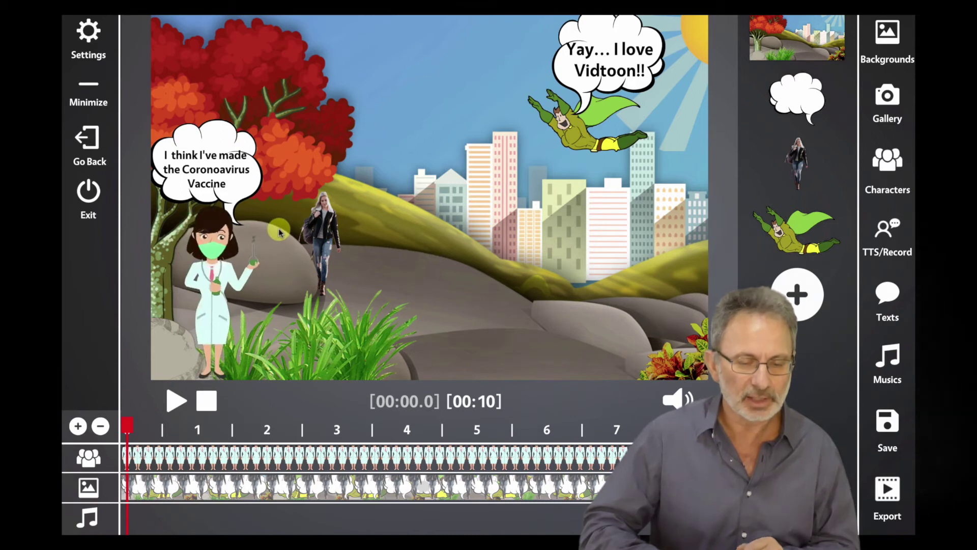
left_click(296, 489)
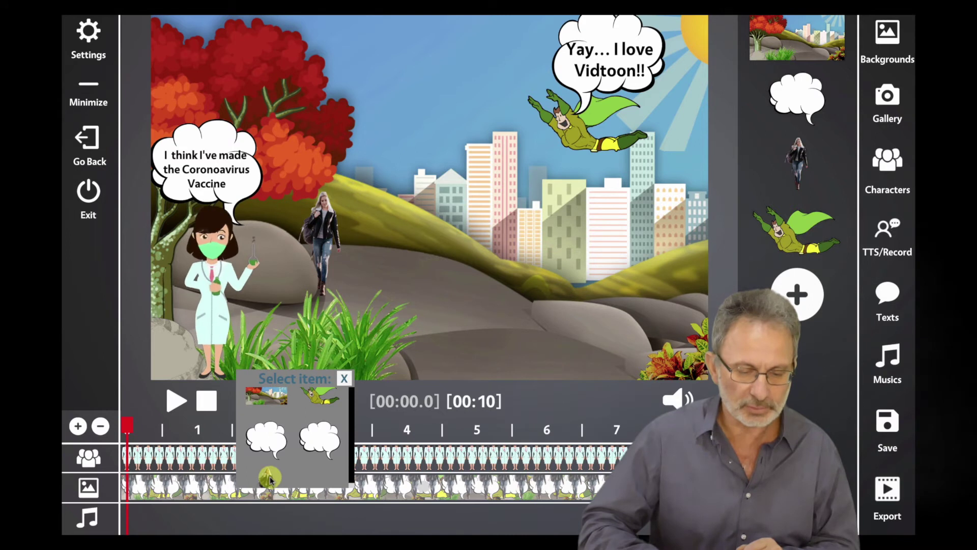
left_click(270, 481)
left_click(338, 239)
left_click(130, 425)
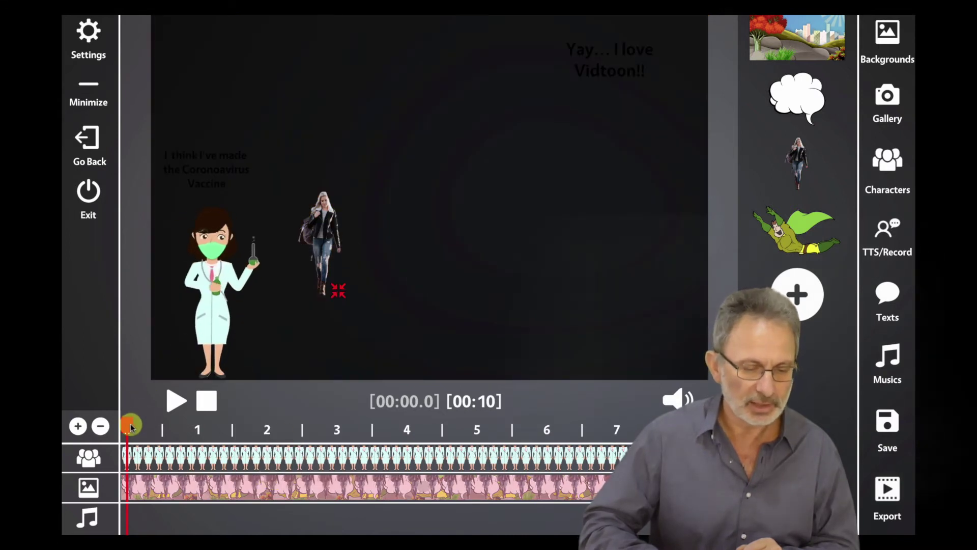
left_click(130, 429)
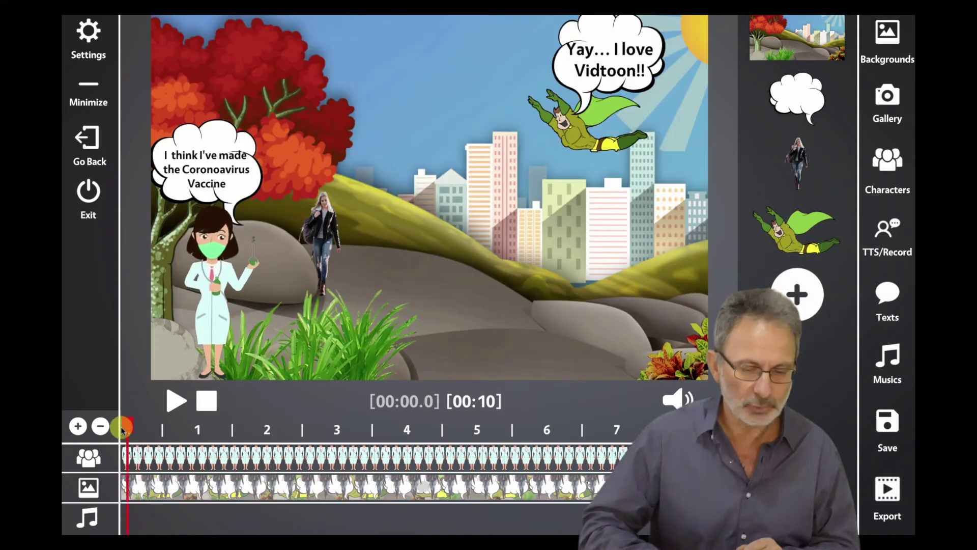
left_click(310, 237)
left_click_drag(318, 233, 469, 257)
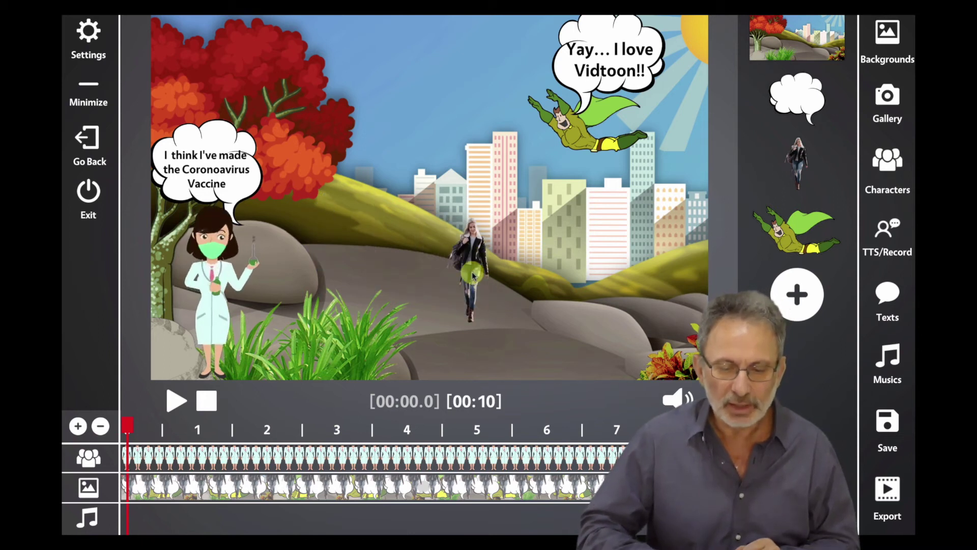
Enlarge the walking woman on the rocks so she stands taller in front of the city buildings.
left_click(400, 482)
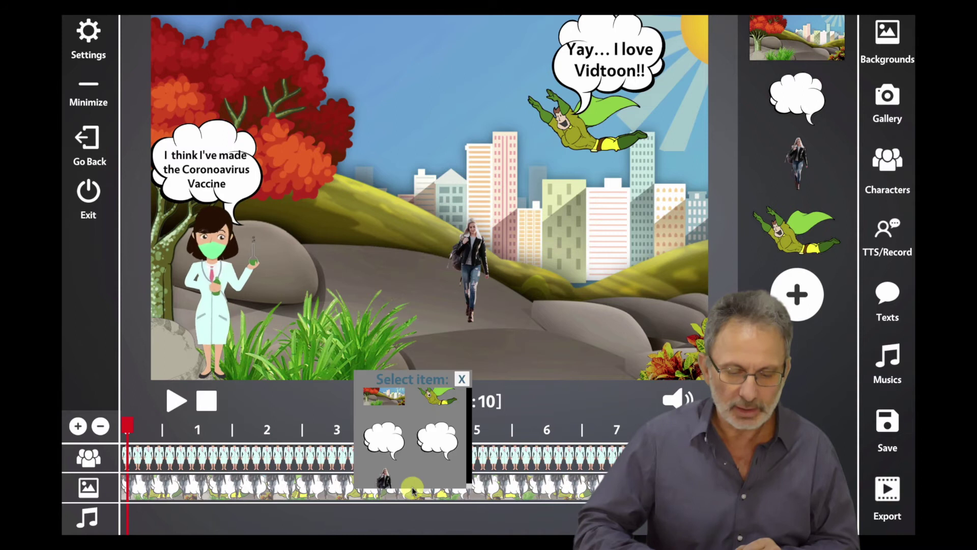
left_click(386, 479)
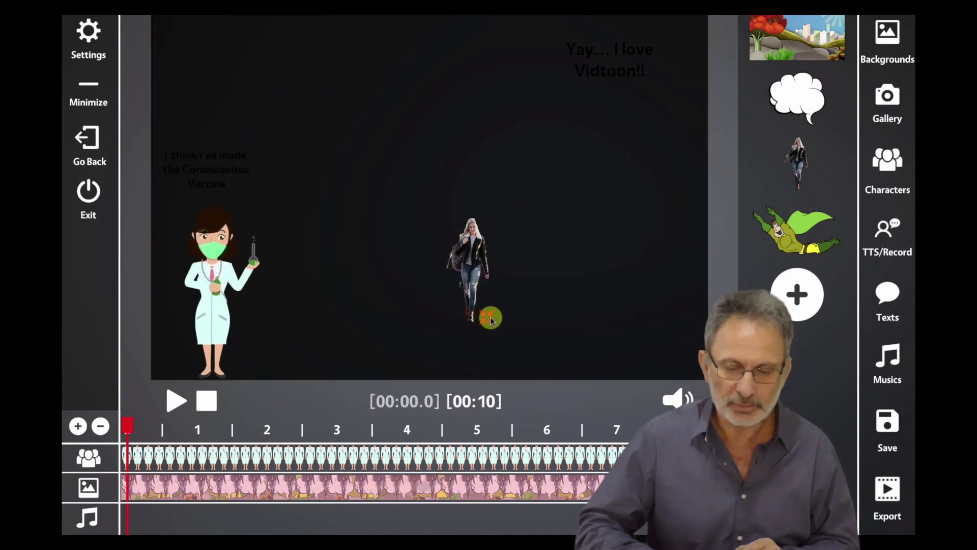
mouse_move(495, 325)
left_mouse_down()
mouse_move(523, 359)
mouse_move(508, 332)
left_mouse_up()
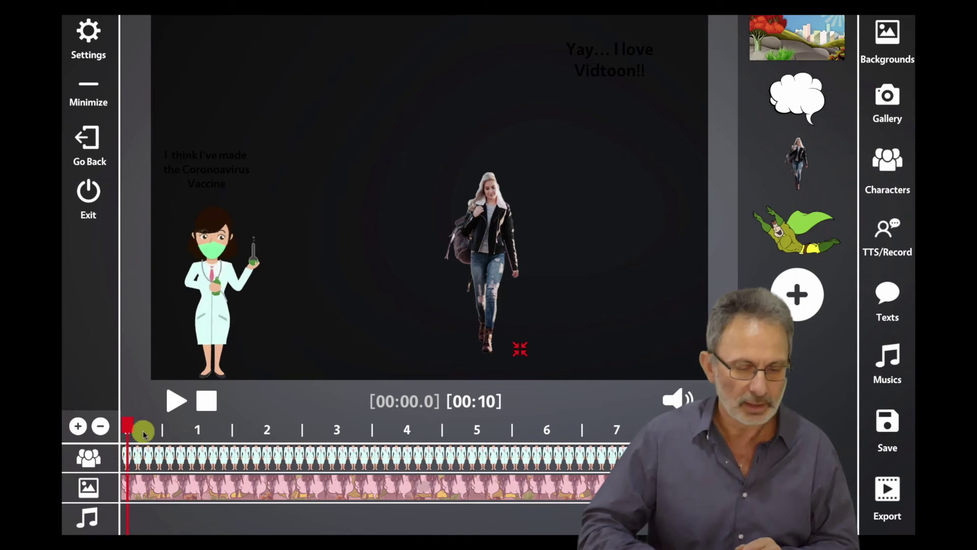
left_click_drag(134, 425, 124, 427)
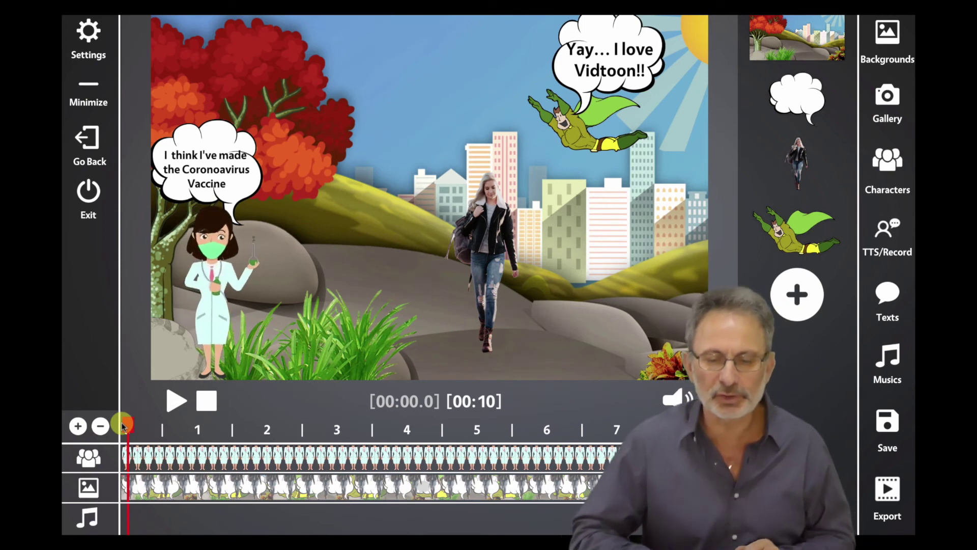
Add another cloud speech bubble to the image track and place it just above the walking woman's head.
left_click_drag(798, 104, 560, 488)
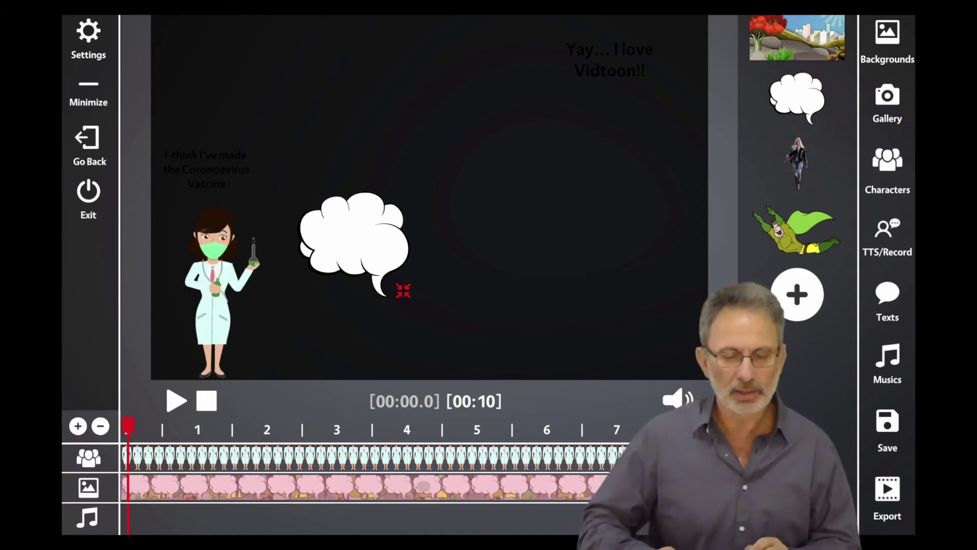
left_click(131, 422)
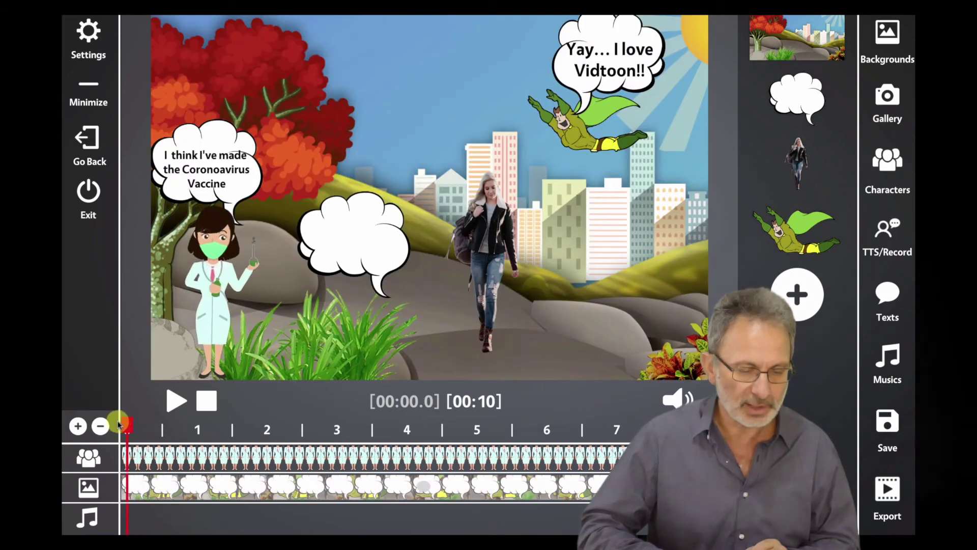
left_click_drag(332, 257, 413, 153)
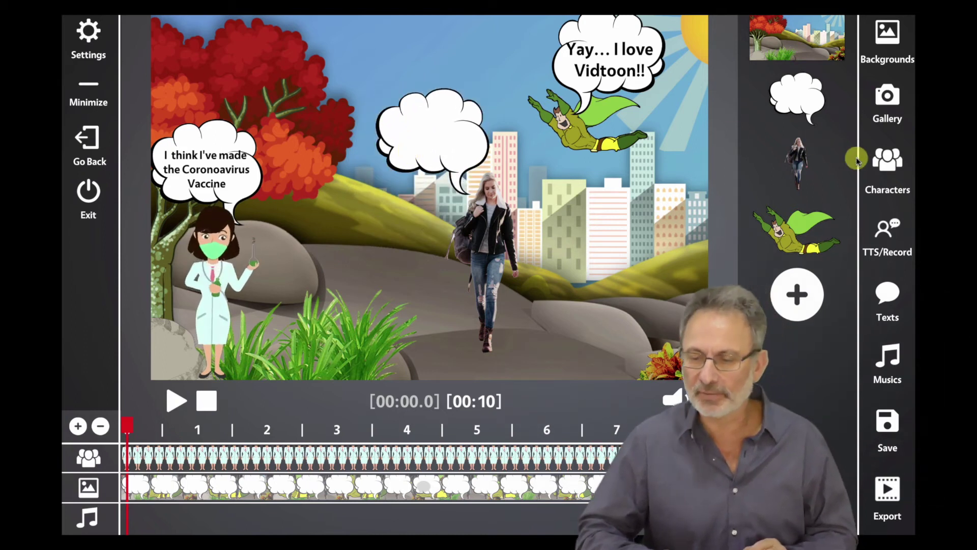
Add a new text item at the start of the scene and lengthen it to a duration of 8.5.
left_click(889, 290)
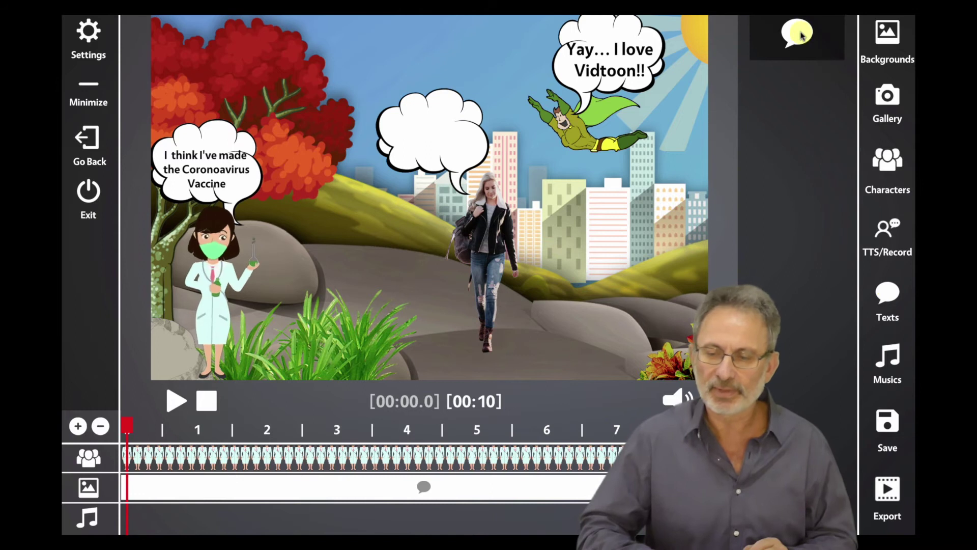
left_click_drag(801, 35, 154, 488)
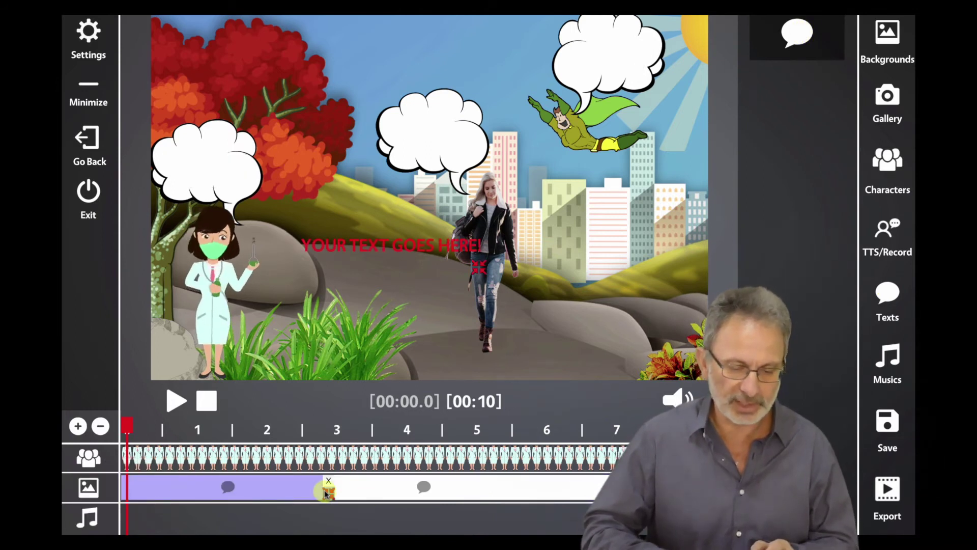
left_click(327, 493)
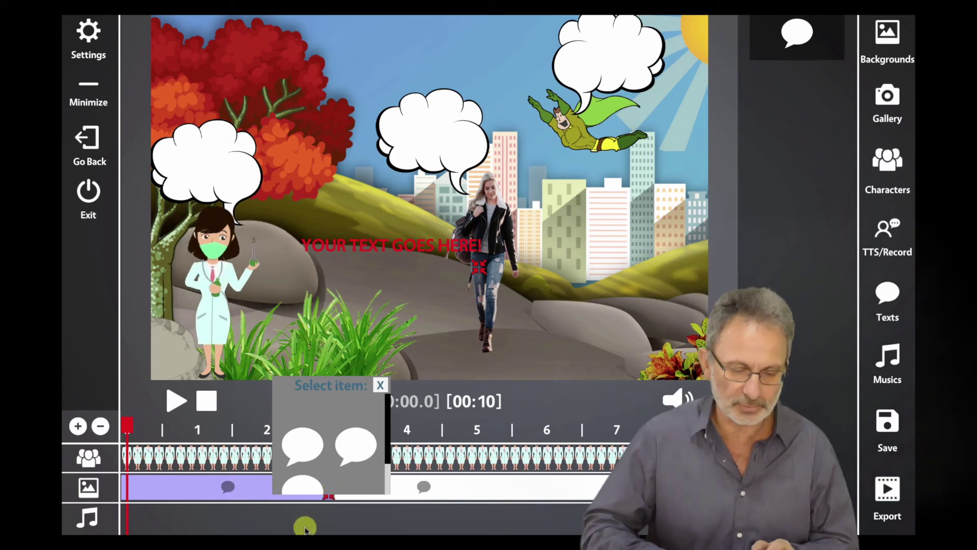
left_click(382, 386)
left_click(337, 488)
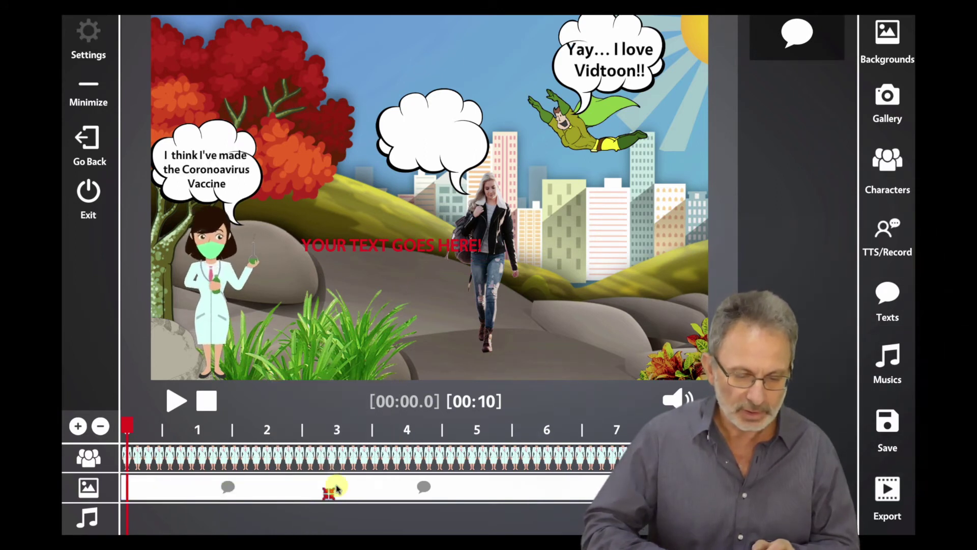
left_click_drag(344, 494, 657, 492)
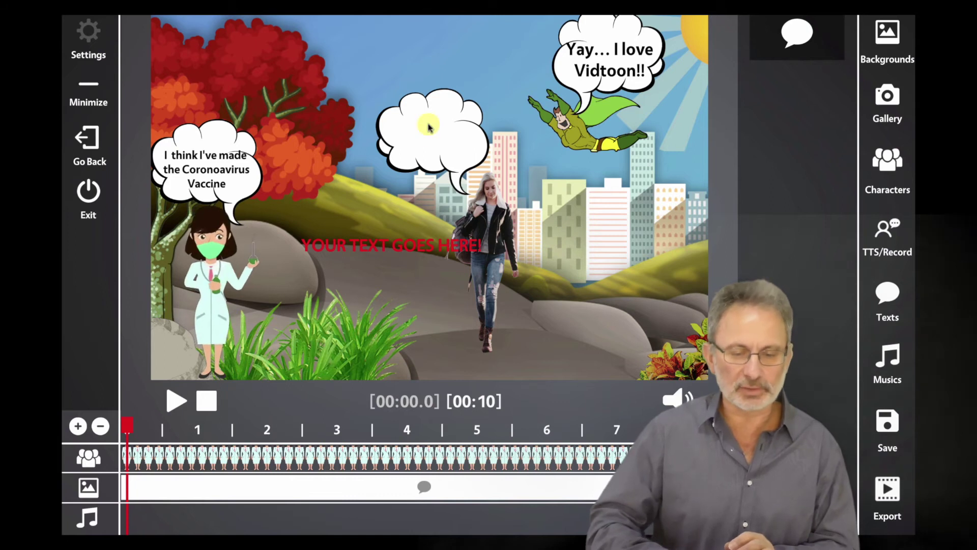
Replace the new text item's placeholder with three lines: "What do you care", "You're just", "a Toon!".
left_click(332, 484)
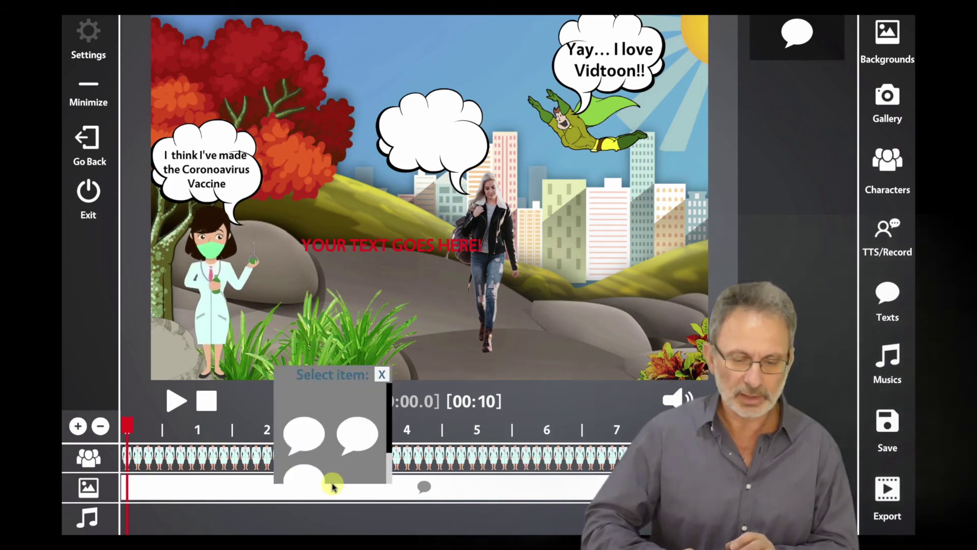
left_click(315, 479)
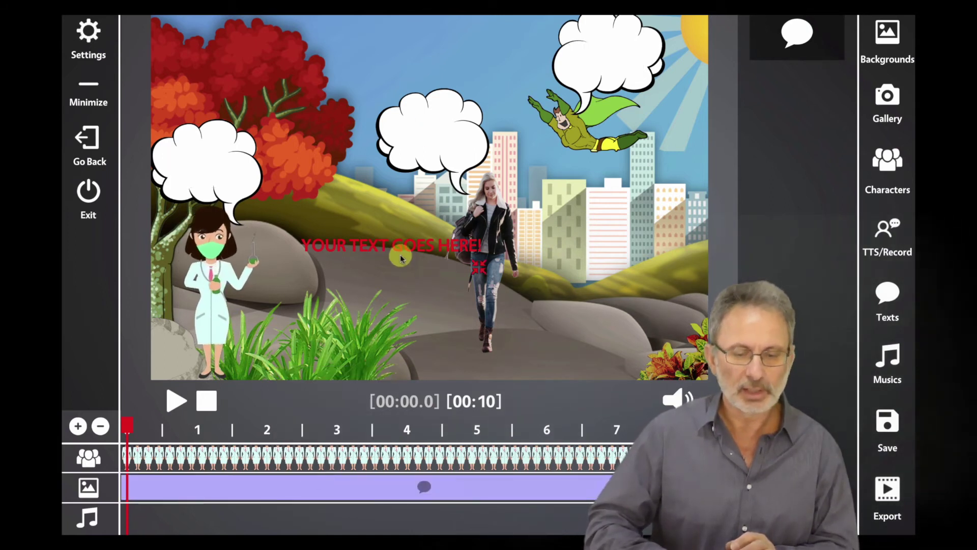
left_click(88, 33)
left_click(197, 211)
left_click_drag(116, 214, 100, 213)
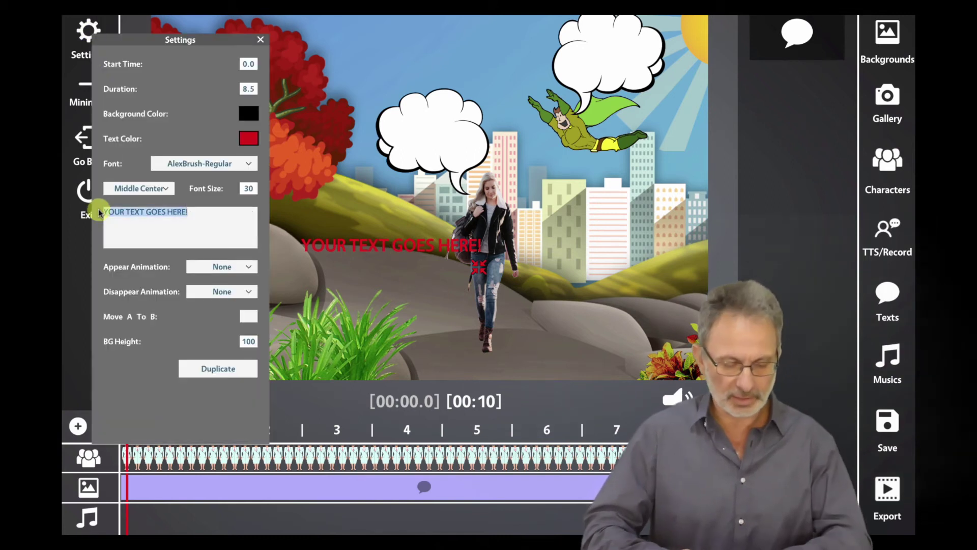
type("What do you")
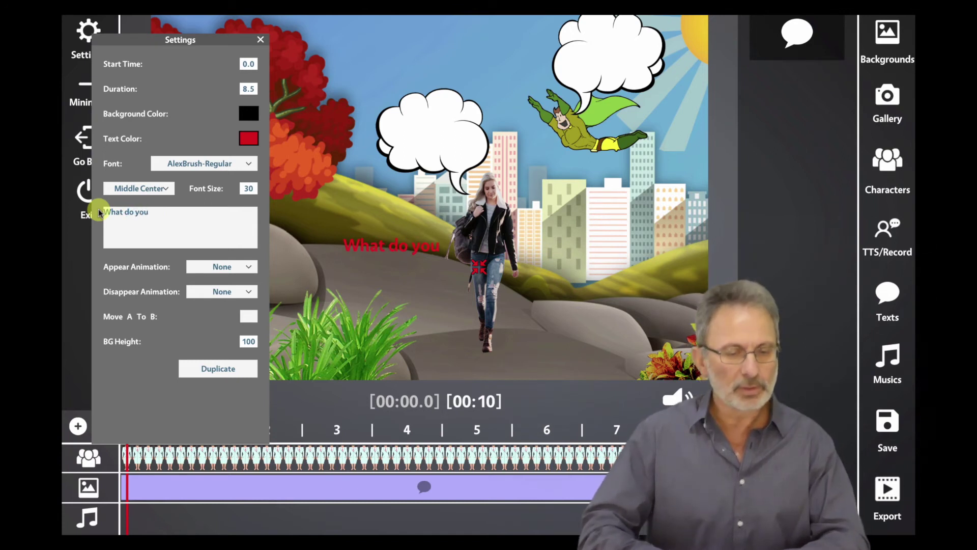
type("care")
key("Return")
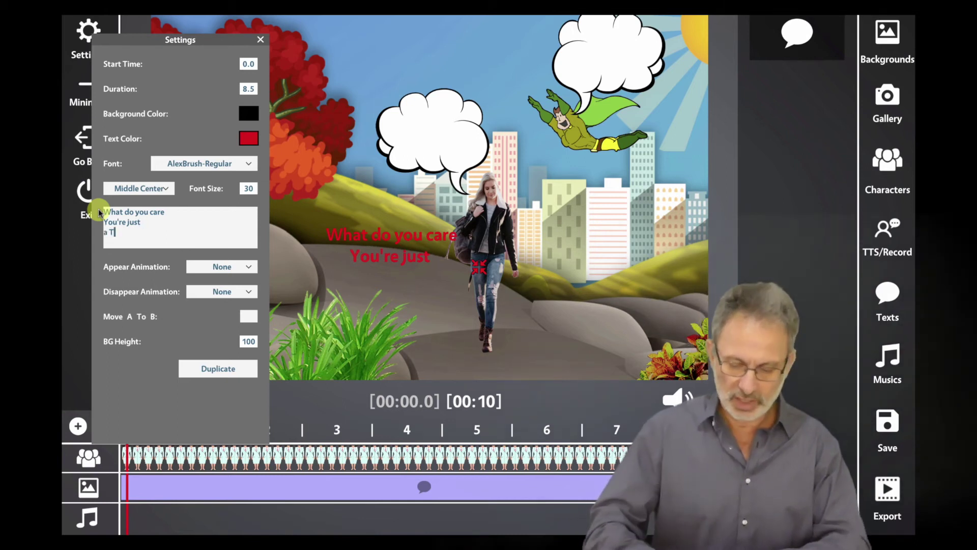
type("n!")
left_click(252, 90)
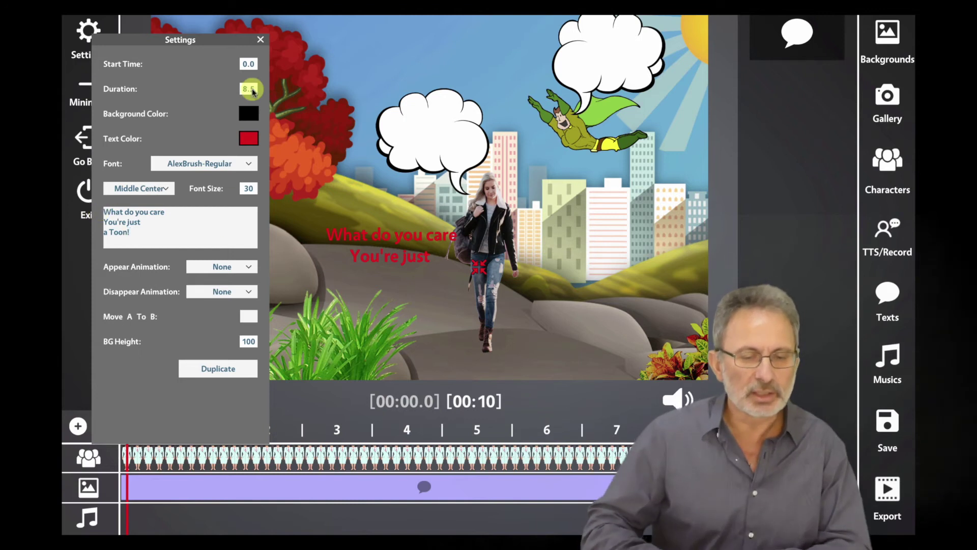
left_click(261, 39)
Set the woman's text color to black (#000000).
left_click(361, 225)
left_click(388, 233)
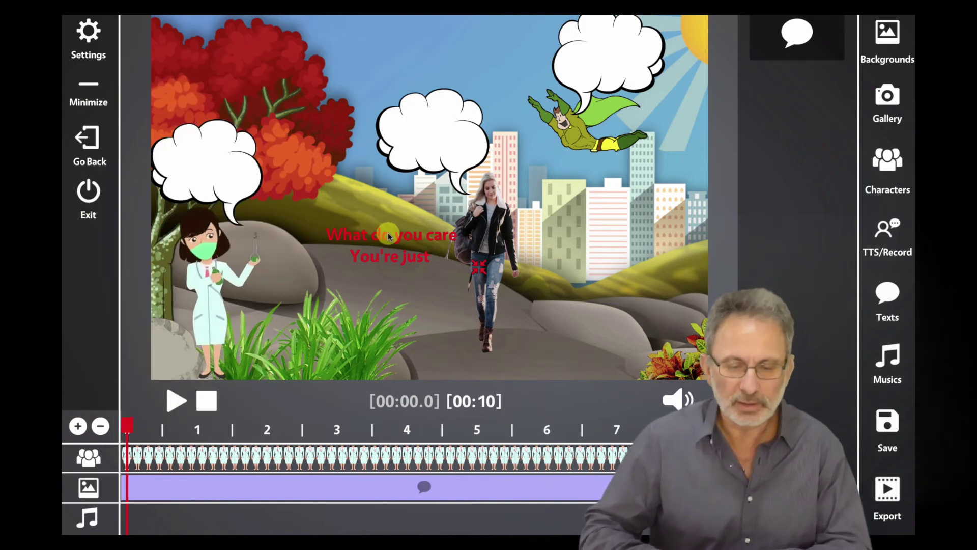
left_click(87, 30)
left_click(249, 113)
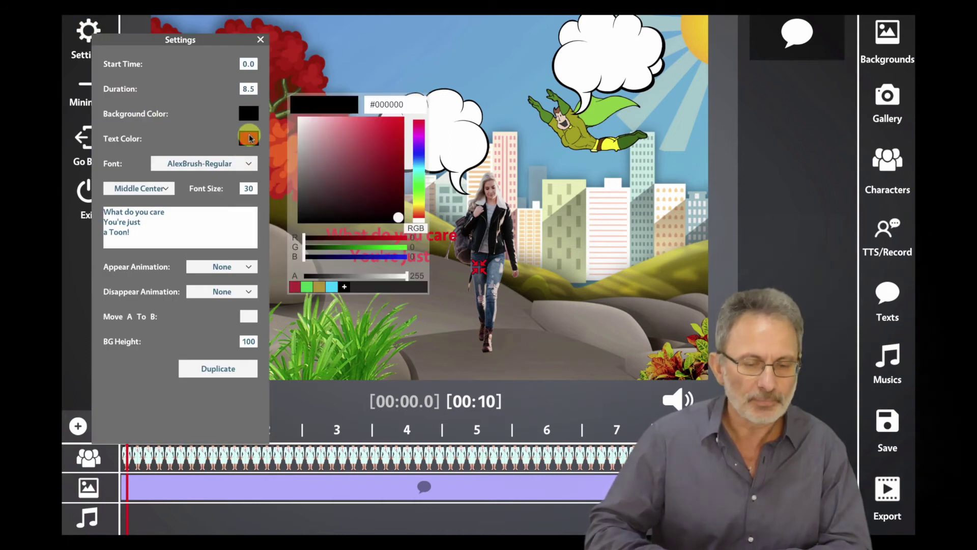
left_click(399, 218)
left_click(410, 224)
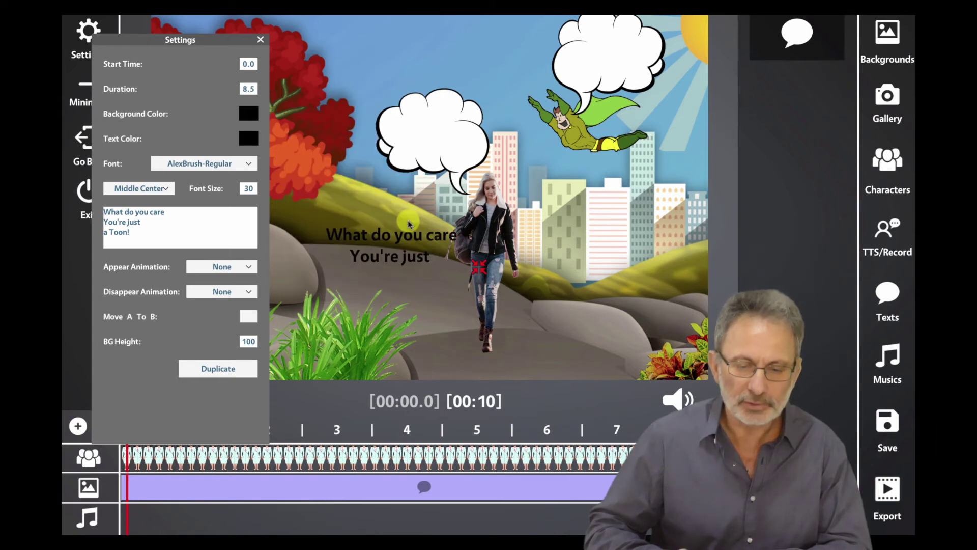
left_click(261, 40)
Move the text onto the woman's speech bubble and make its text box tall enough for all three lines.
left_click_drag(399, 231, 451, 109)
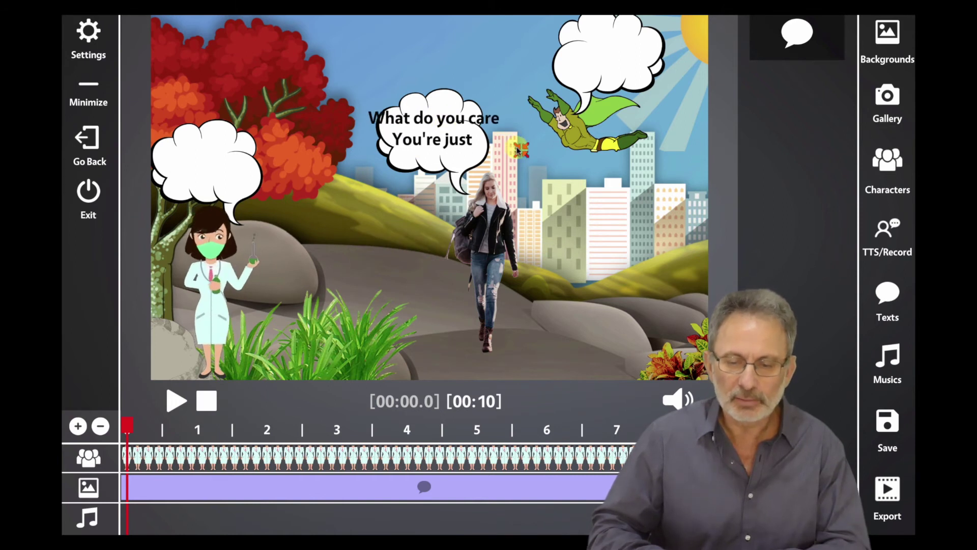
left_click_drag(520, 150, 494, 163)
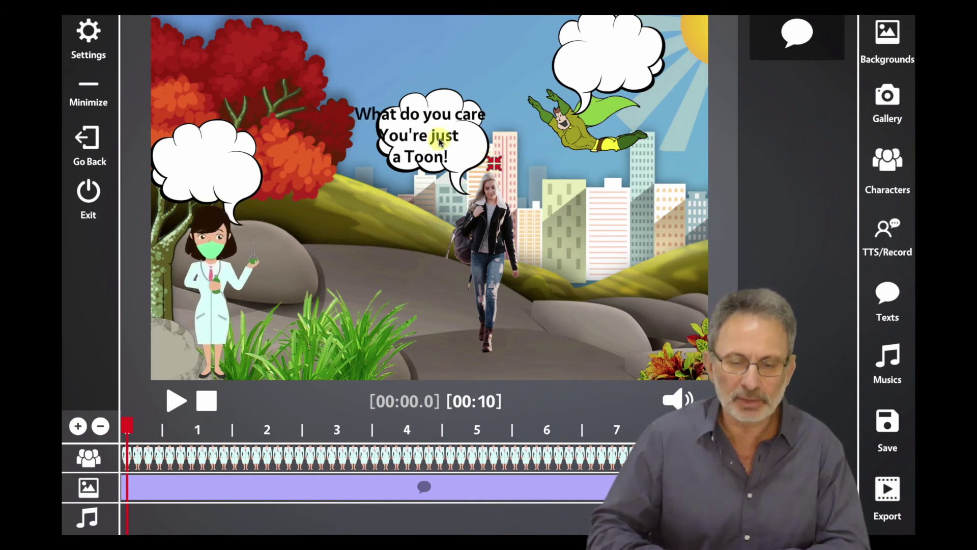
mouse_move(441, 137)
left_mouse_down()
mouse_move(450, 139)
mouse_move(437, 131)
left_mouse_up()
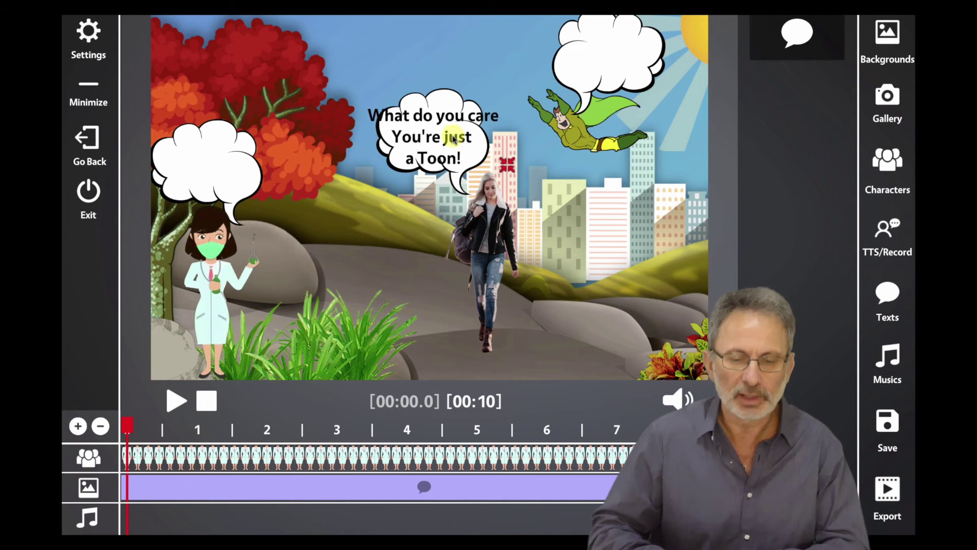
Fit the text inside the woman's speech bubble with font size 20 and centered placement, and preview the scene.
left_click(88, 31)
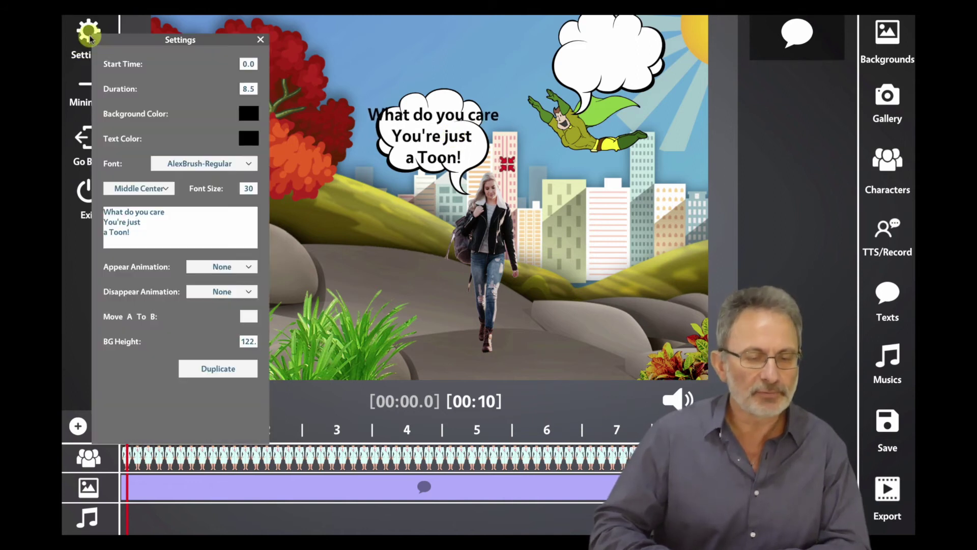
left_click(253, 189)
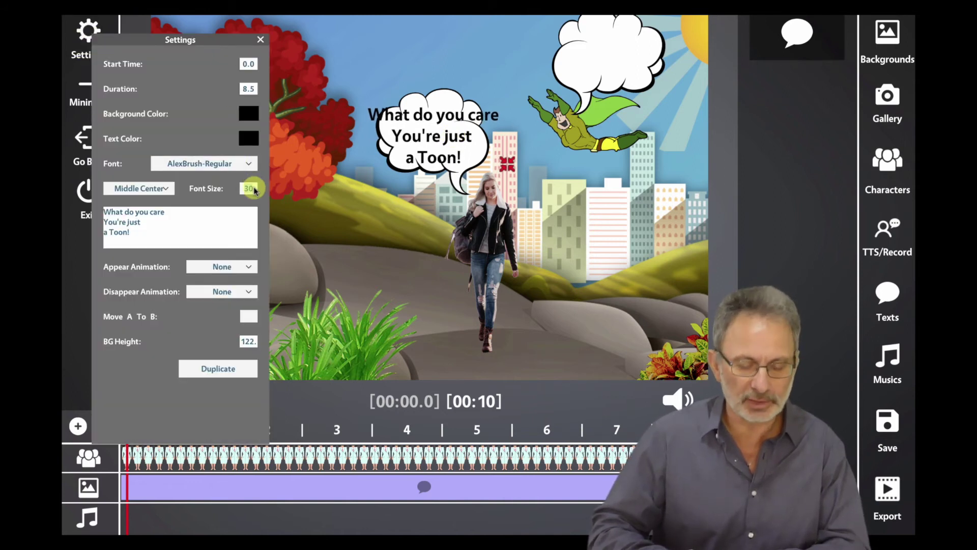
type("24")
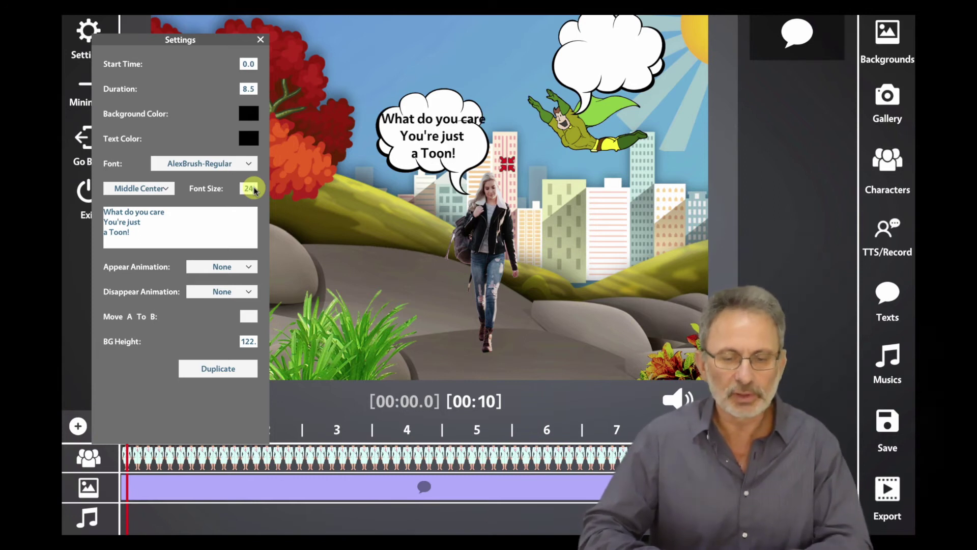
key("BackSpace")
type("2")
key("BackSpace")
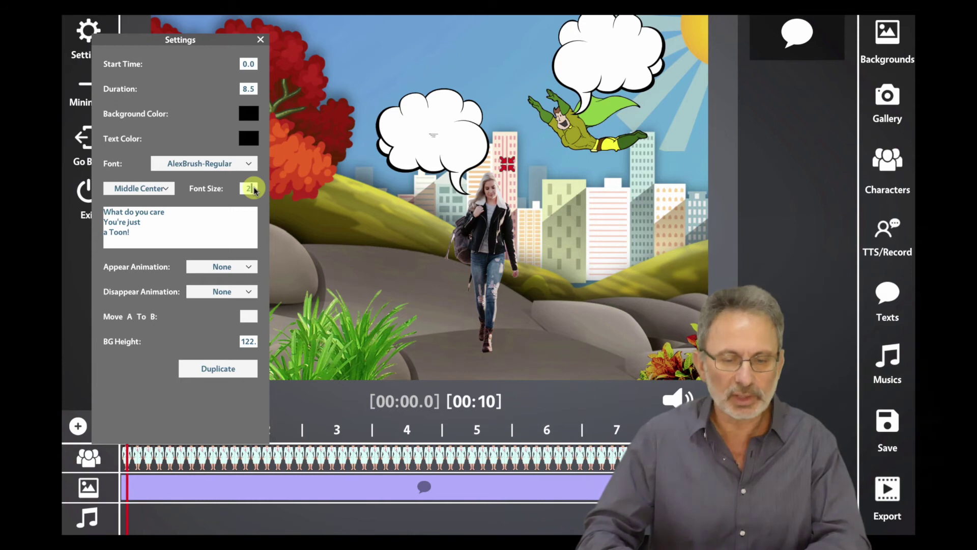
type("0")
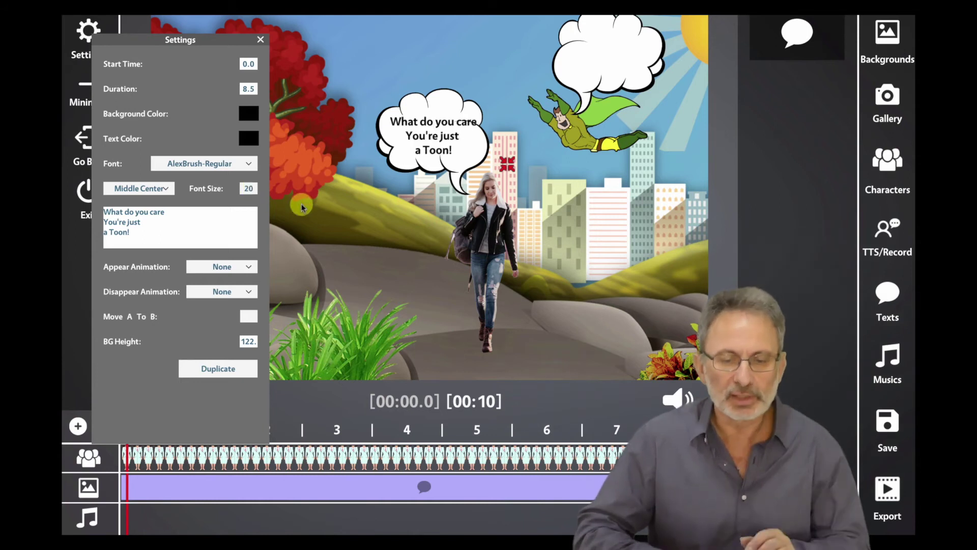
left_click_drag(434, 139, 427, 144)
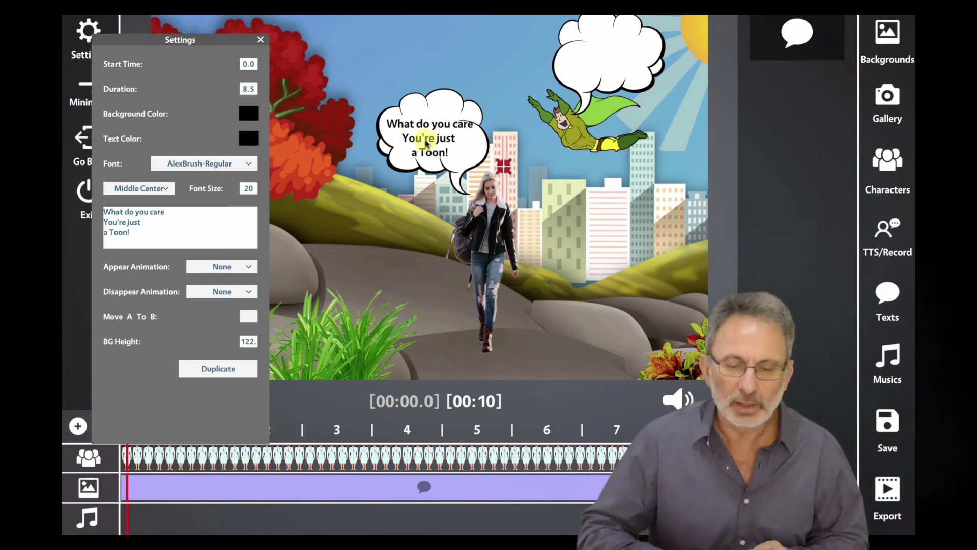
left_click(260, 40)
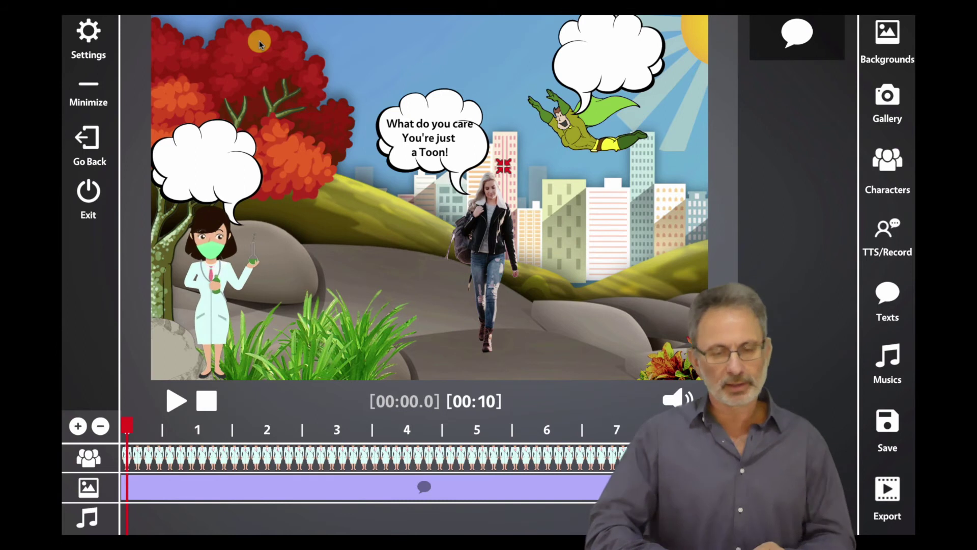
left_click(175, 401)
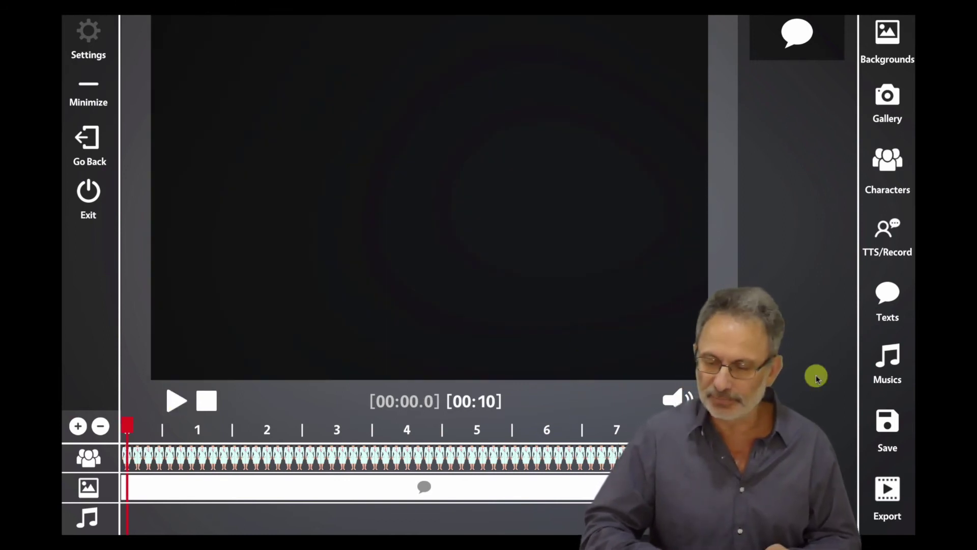
Add Music 4 to the music track from the scene's start and extend it along the scene.
left_click(891, 359)
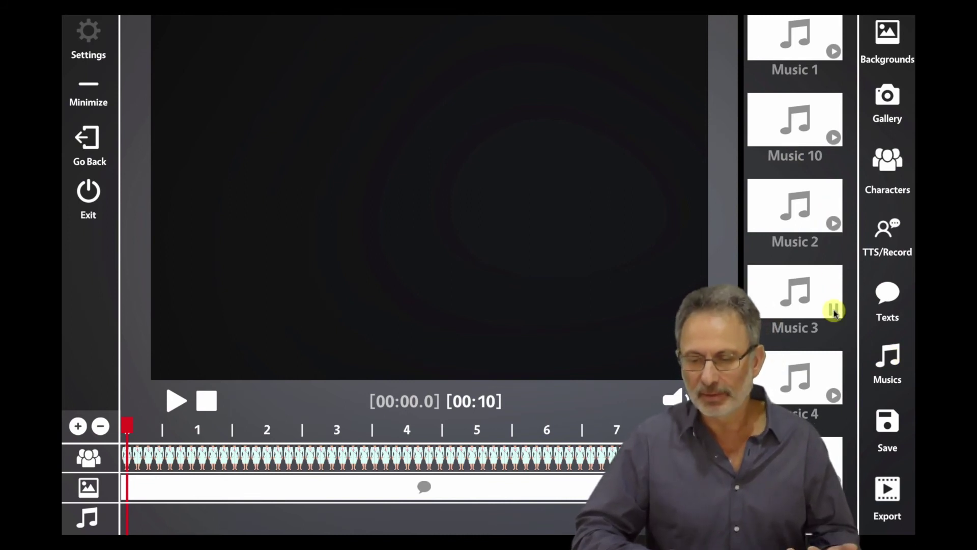
scroll(817, 384, "down", 1)
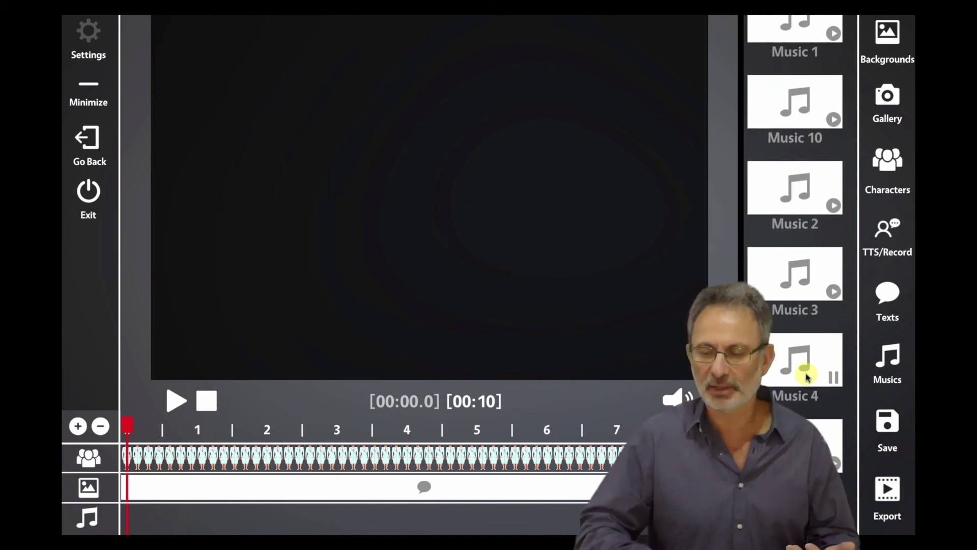
left_click_drag(807, 367, 186, 517)
left_click_drag(257, 525, 611, 514)
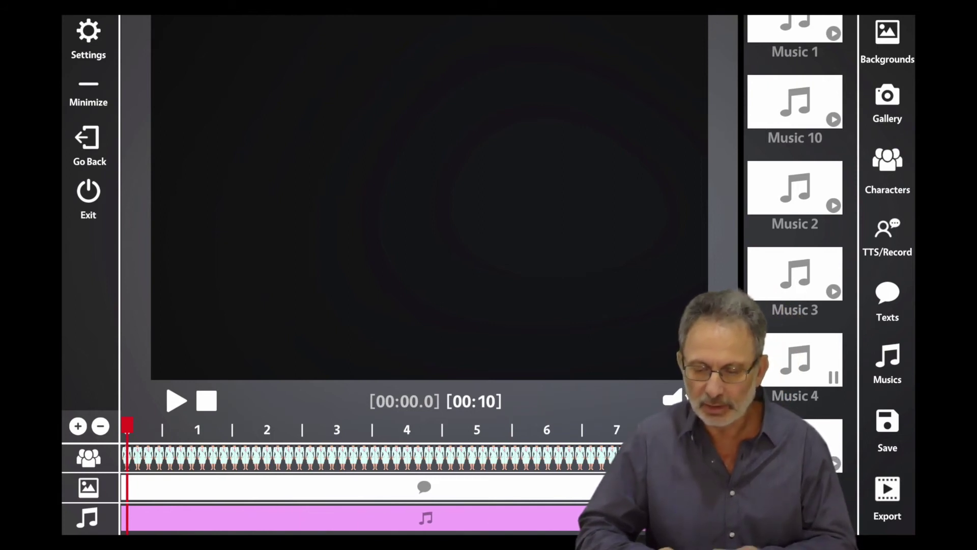
Play the opening of the scene to check the music, and return the playhead to the start.
left_click(174, 402)
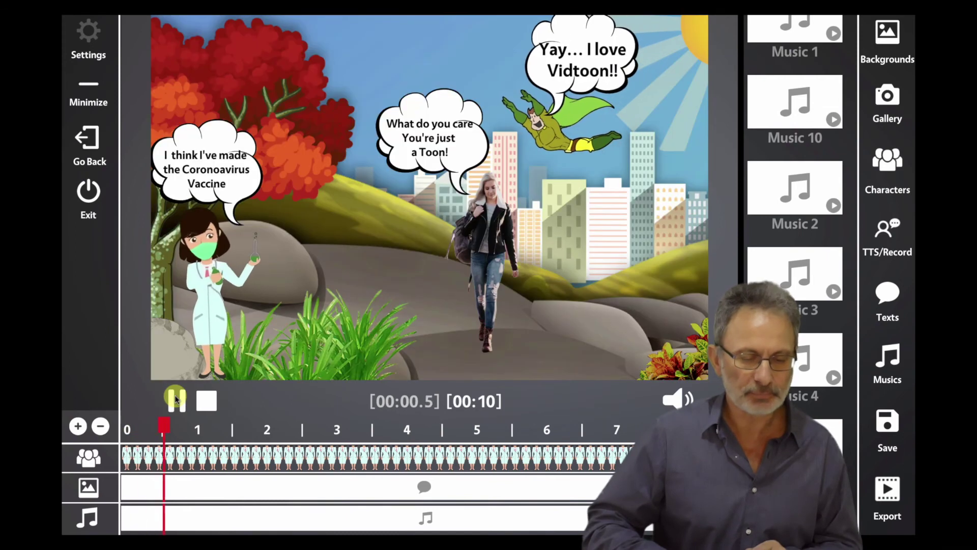
left_click(176, 399)
left_click_drag(180, 437, 119, 430)
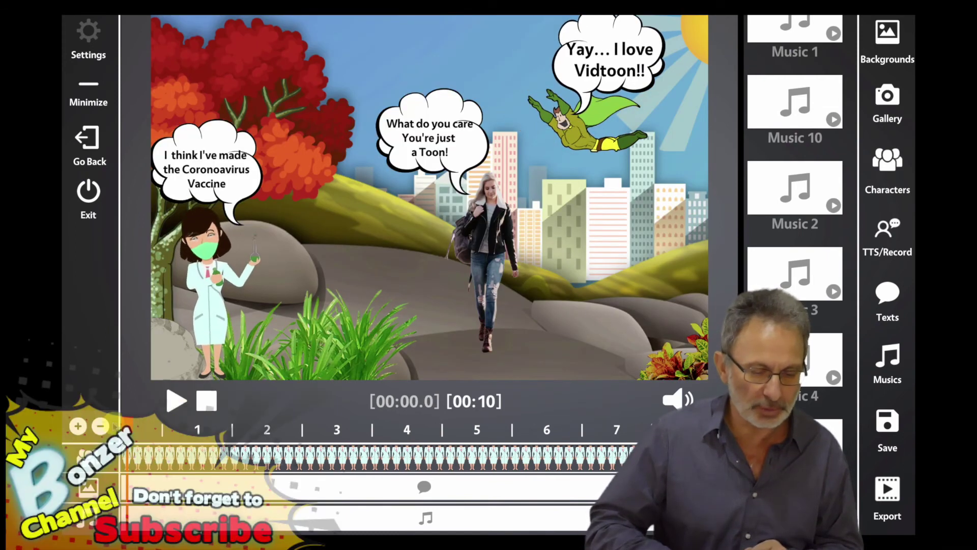
Lower the Music 4 clip's volume to about one third.
left_click(345, 524)
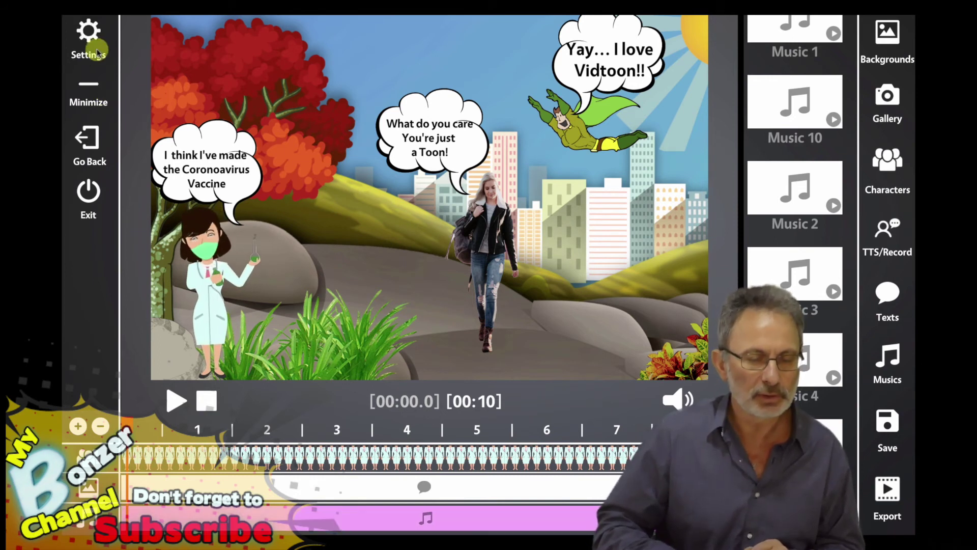
left_click(89, 34)
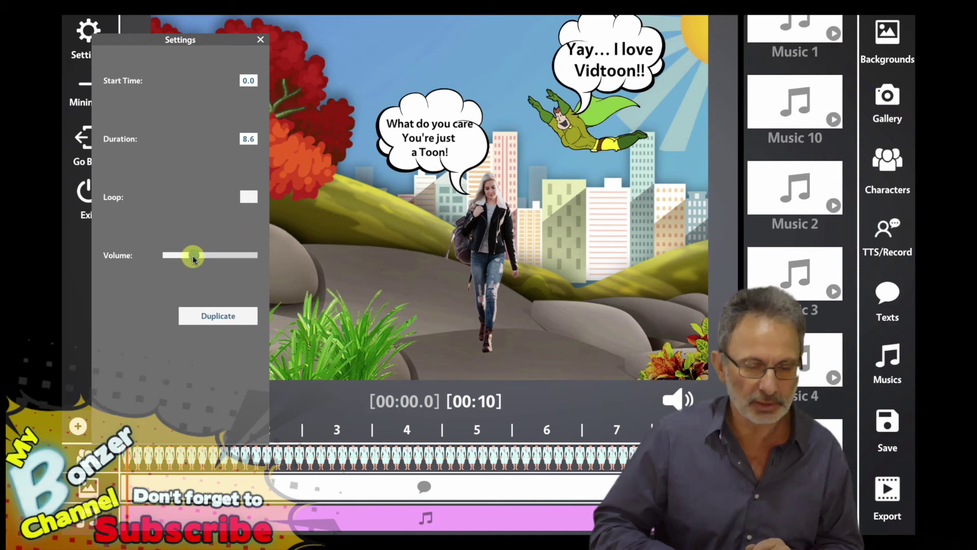
left_click(260, 38)
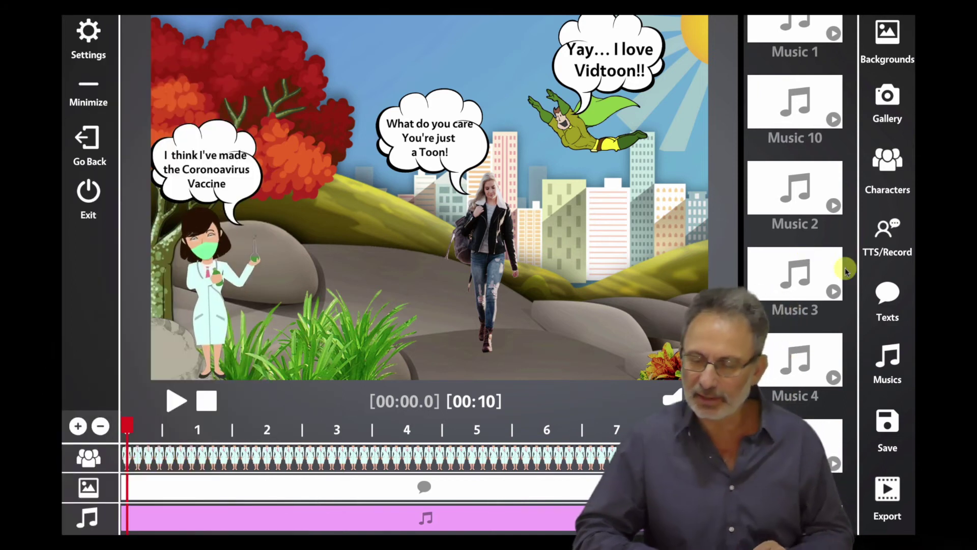
Add a text-to-speech clip at the start of the audio track and replace its default text with "I think".
left_click(888, 239)
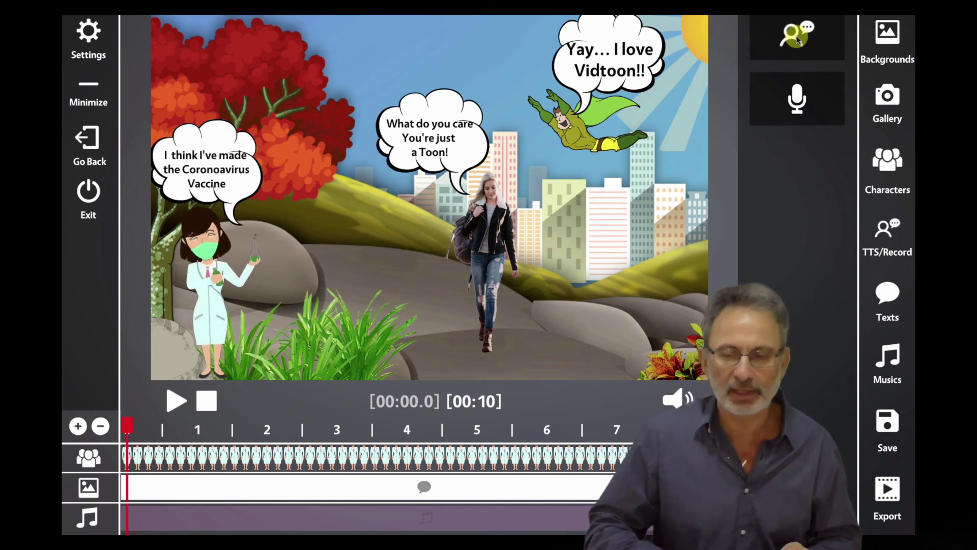
left_click_drag(786, 44, 168, 521)
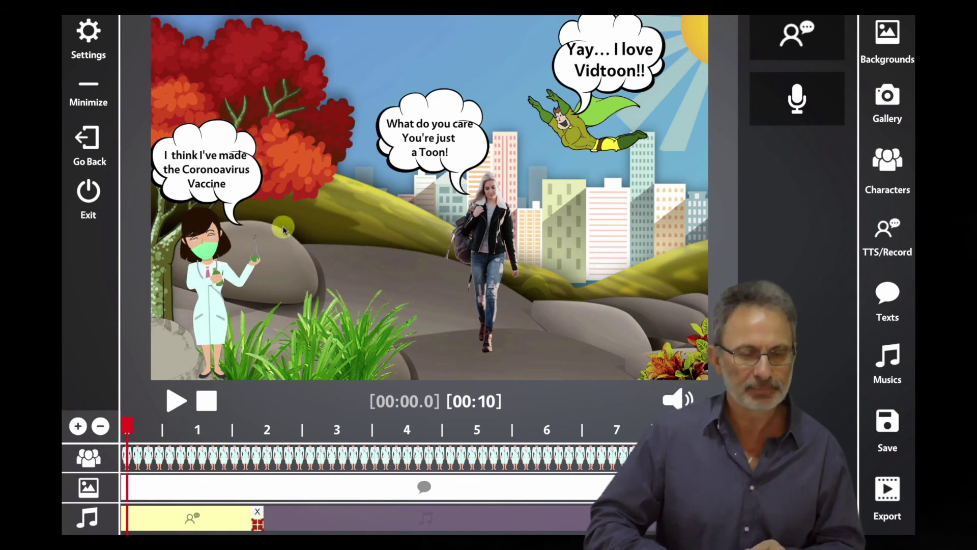
left_click(89, 35)
triple_click(156, 239)
key("BackSpace")
type("I think")
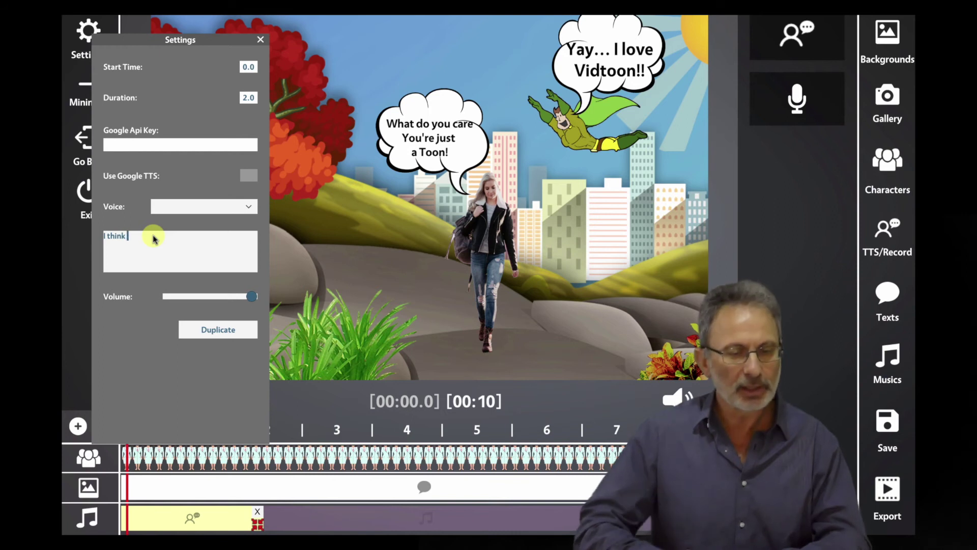
left_click(261, 39)
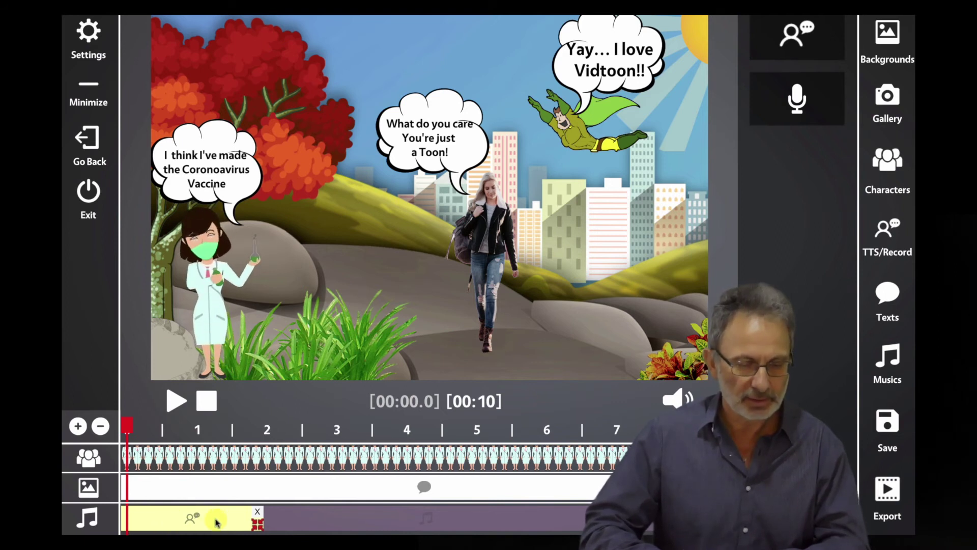
Complete the text-to-speech clip's spoken line as "I think I've made the Coronavirus vaccine".
left_click(89, 35)
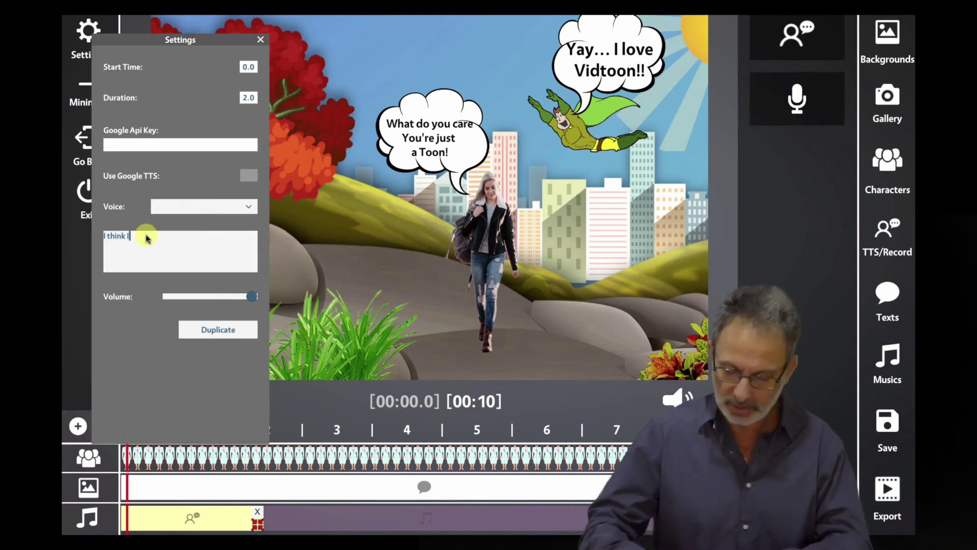
type("'ve made the Coro")
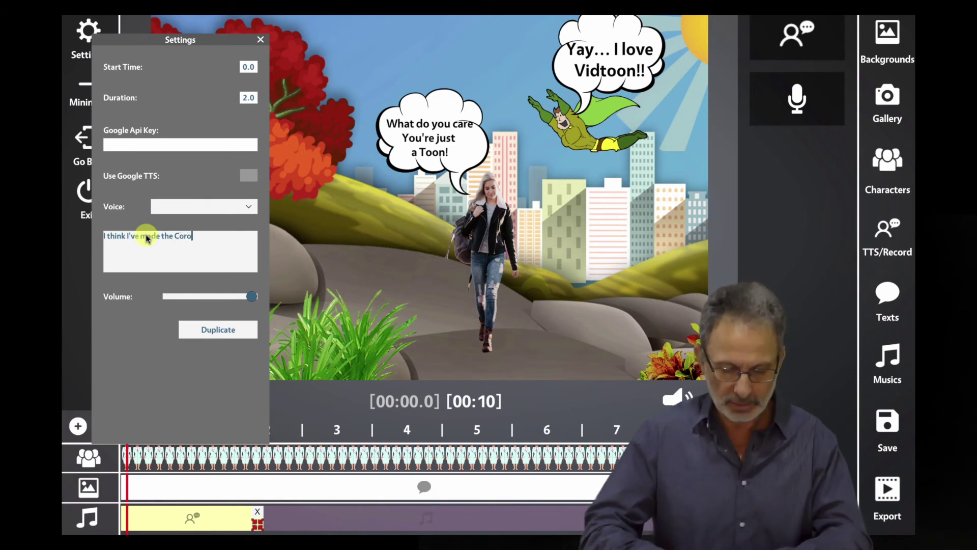
type("navirus vaccing")
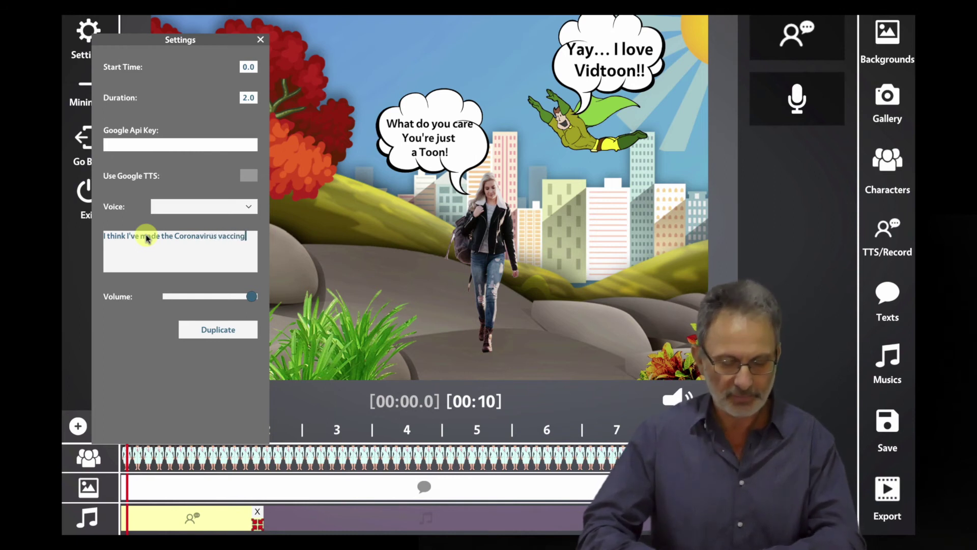
key("BackSpace")
type("e")
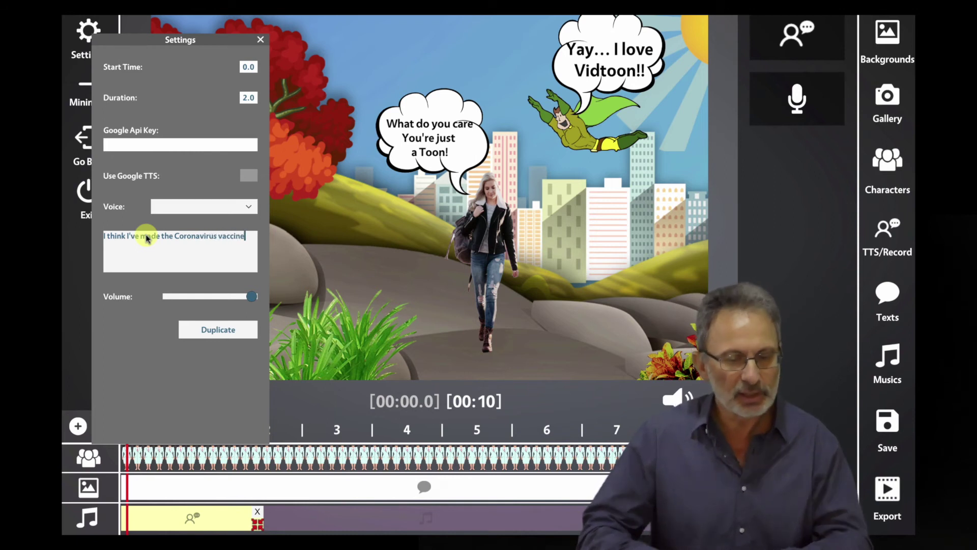
left_click(260, 40)
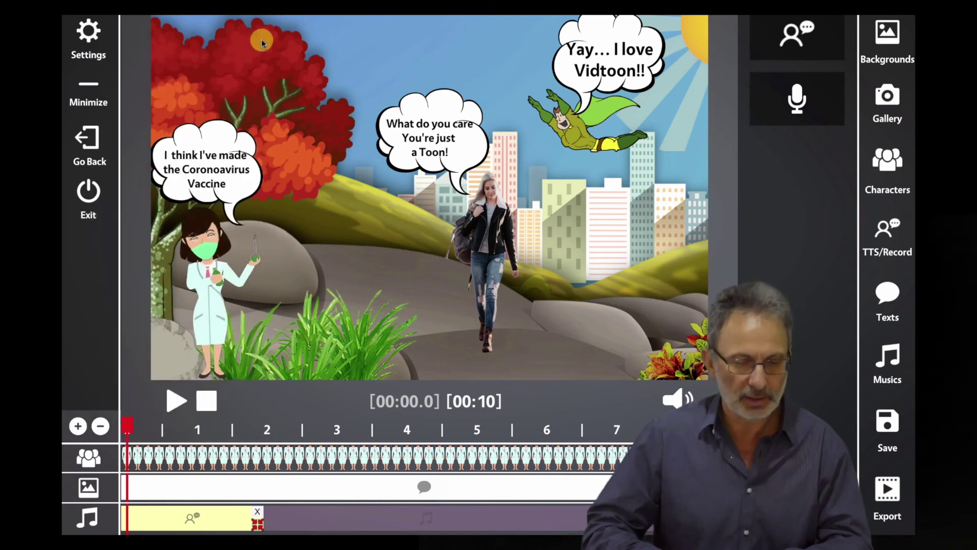
Extend the text-to-speech clip to about 2.7 seconds and play the scene to check the spoken line.
left_click(175, 401)
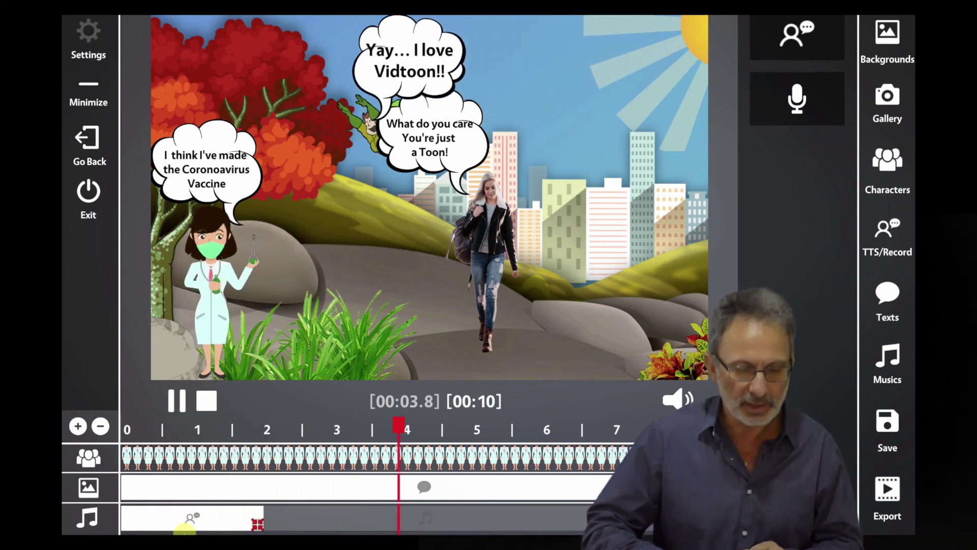
left_click_drag(256, 527, 312, 525)
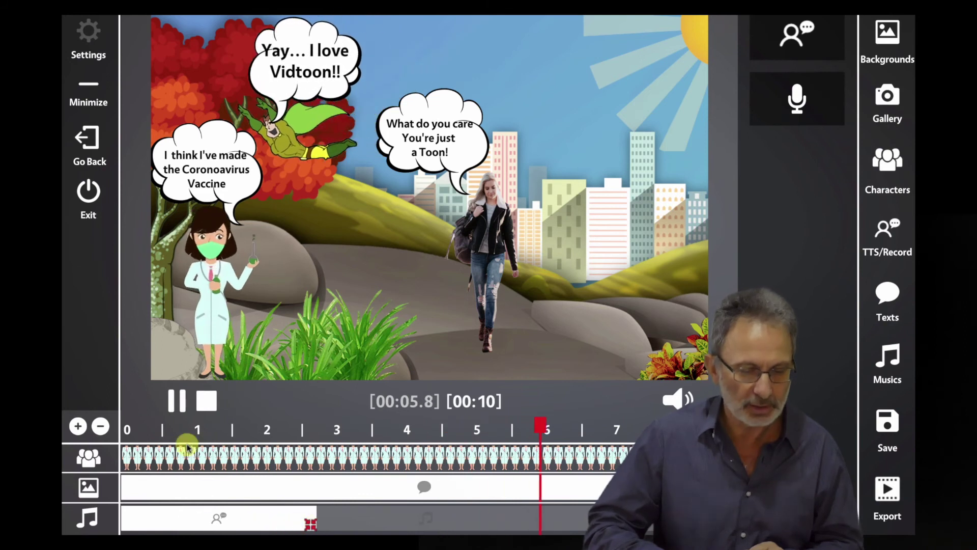
left_click(186, 403)
left_click(179, 401)
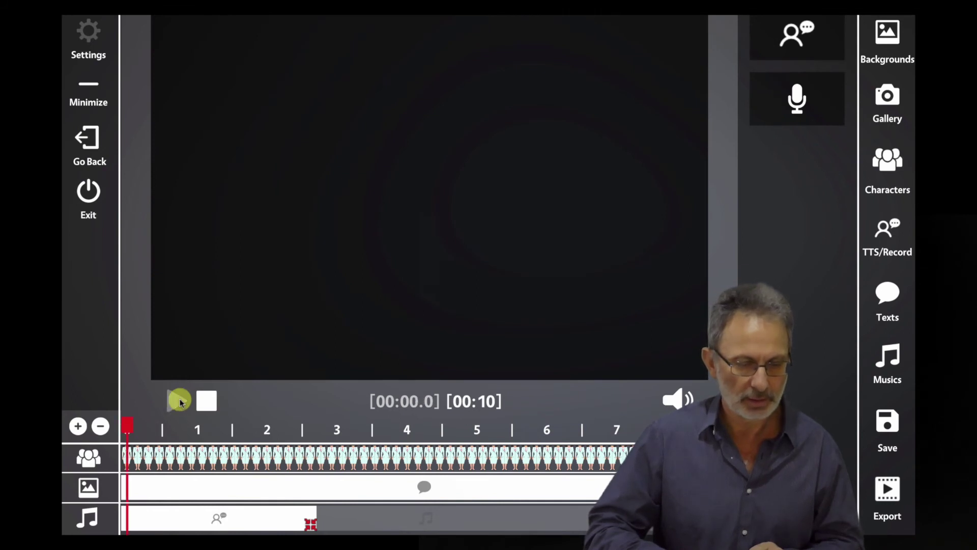
left_click(180, 401)
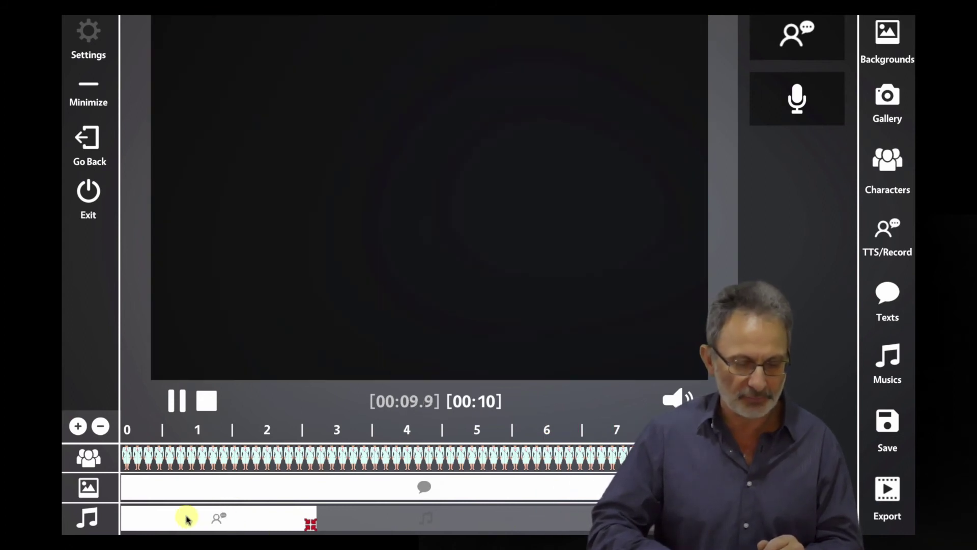
Review the text-to-speech clip's Google TTS and voice options.
left_click(186, 518)
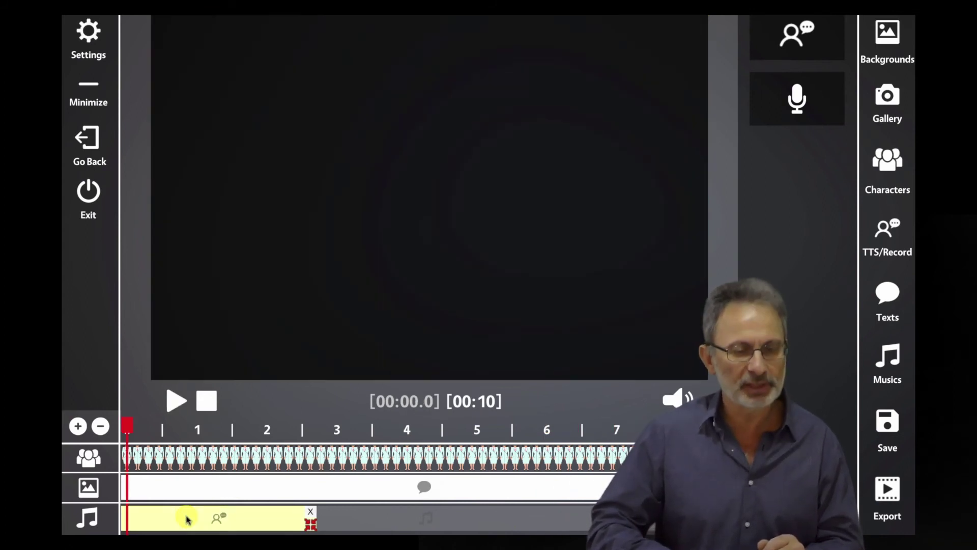
left_click(104, 38)
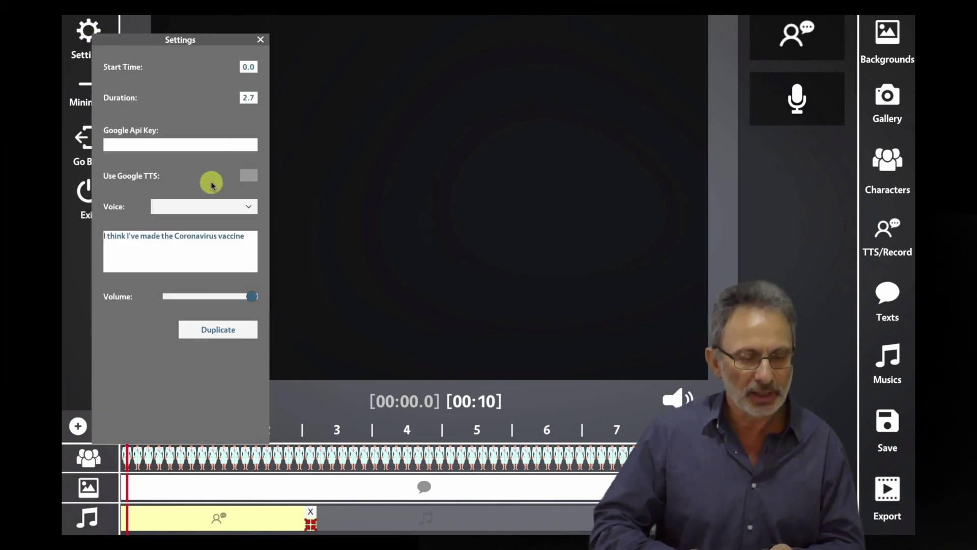
left_click(251, 207)
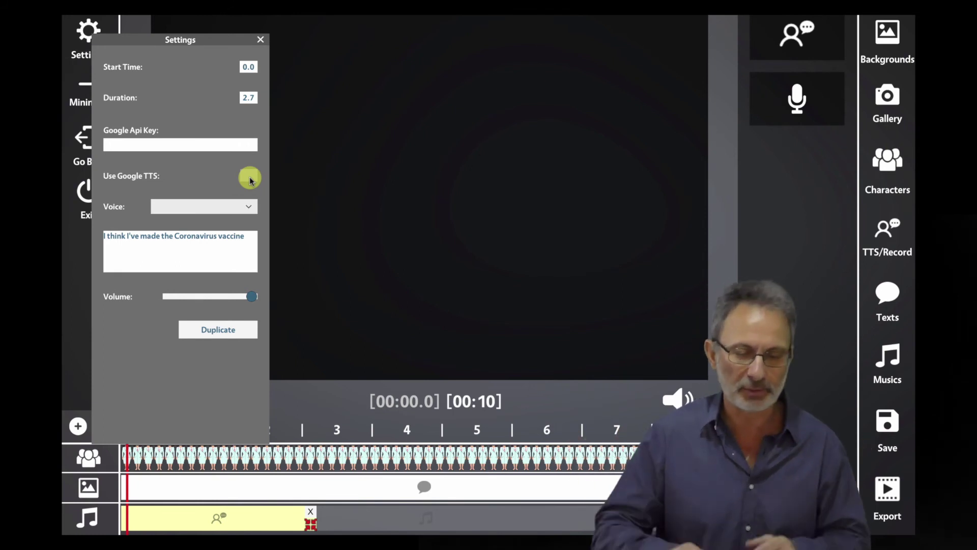
left_click(260, 40)
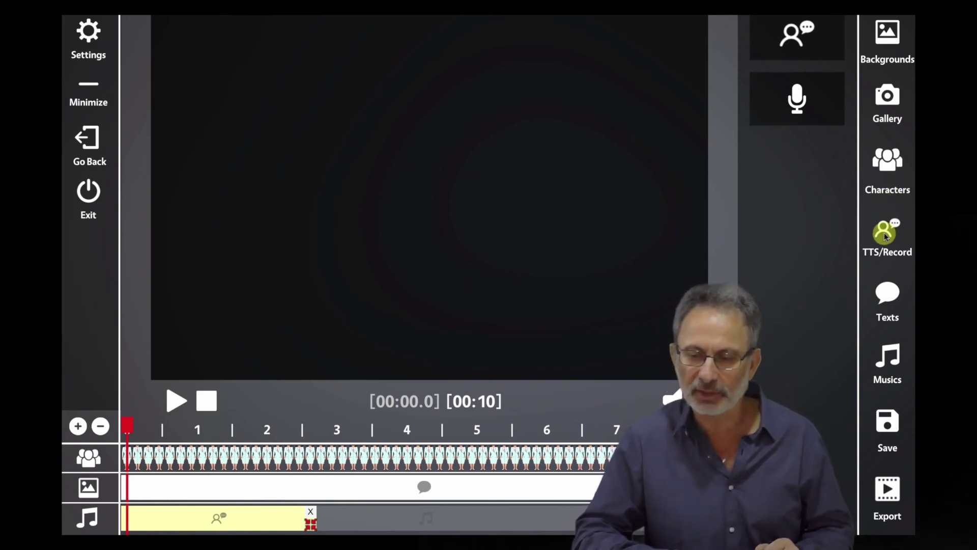
Add a 3.0-second microphone clip at about 2.9 seconds, after the text-to-speech clip, and record and play back a first take.
left_click(806, 105)
left_click_drag(696, 253, 436, 525)
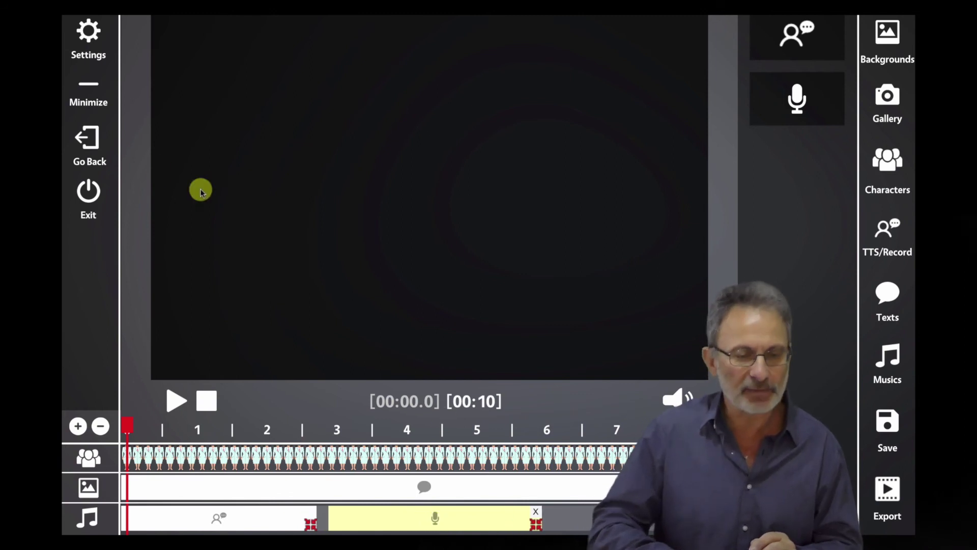
left_click(88, 32)
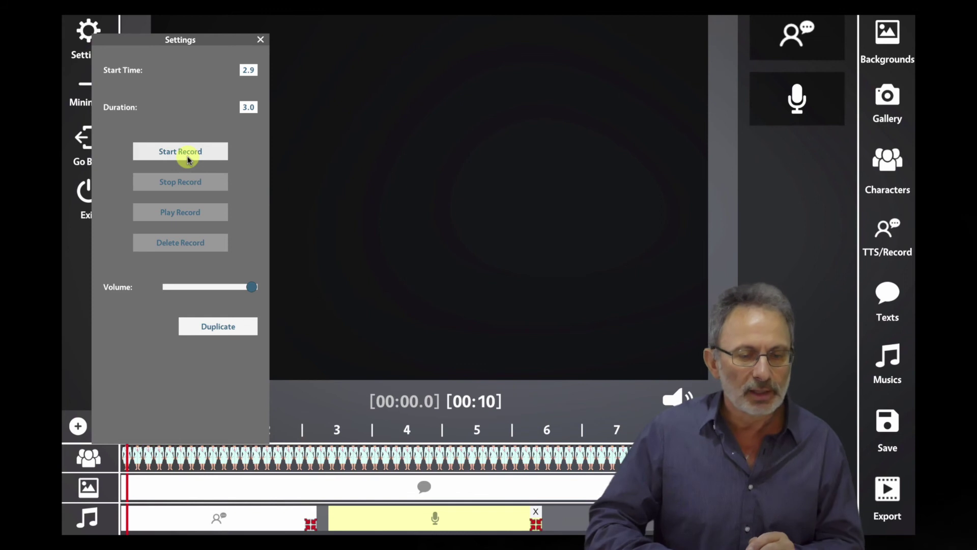
left_click(188, 160)
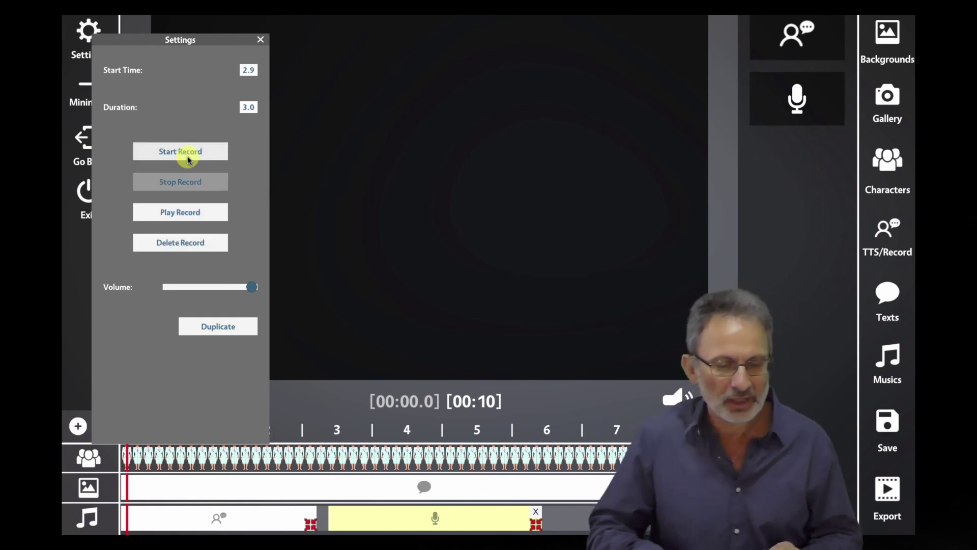
left_click(189, 211)
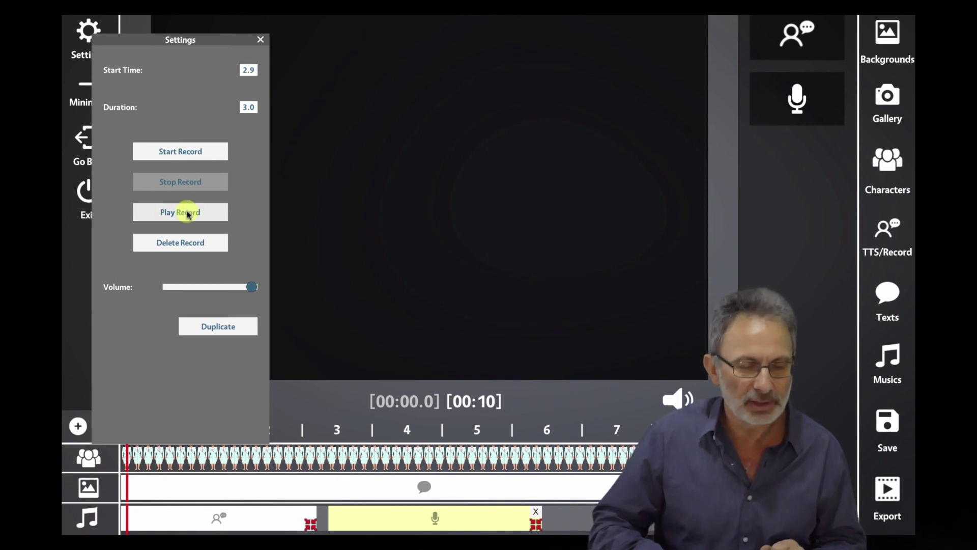
left_click(188, 213)
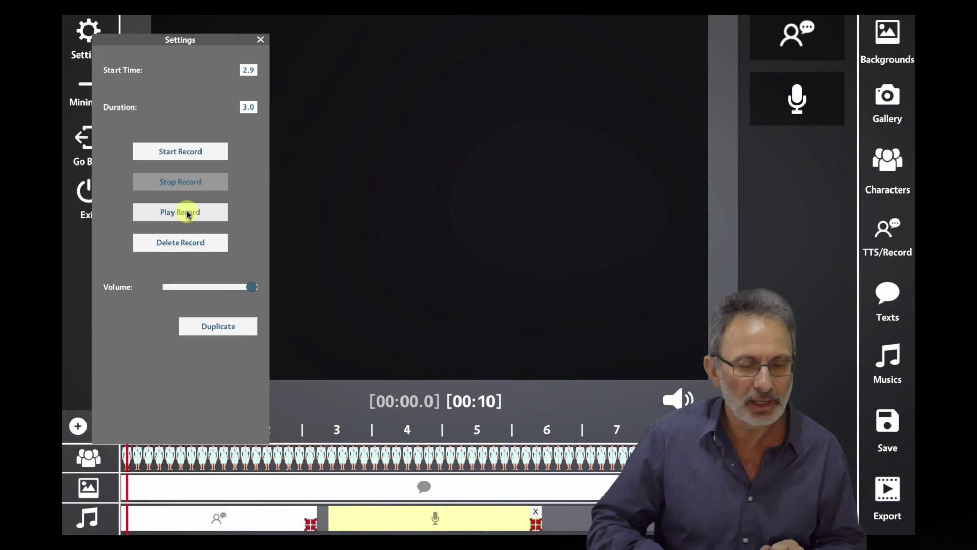
Record a new take in the microphone clip and play the scene to check it.
left_click(202, 151)
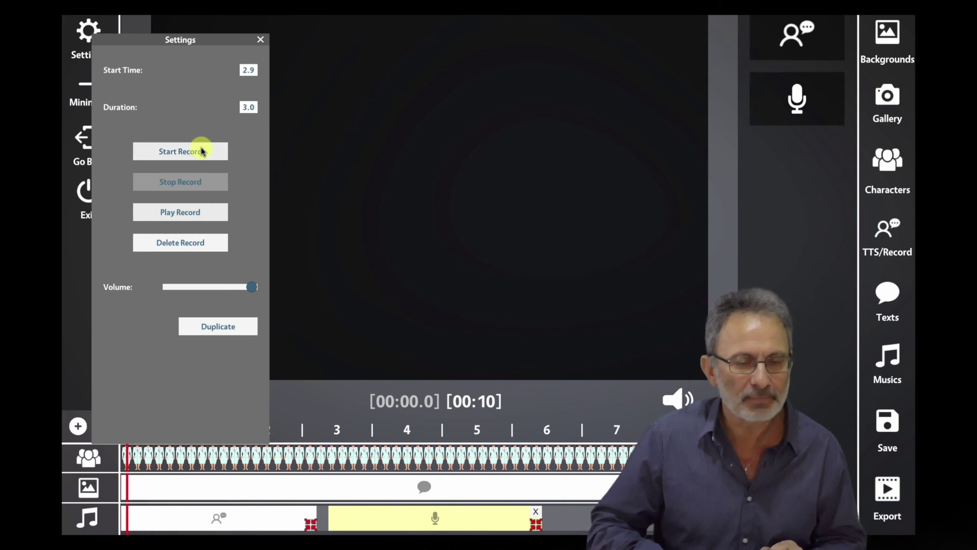
left_click(191, 150)
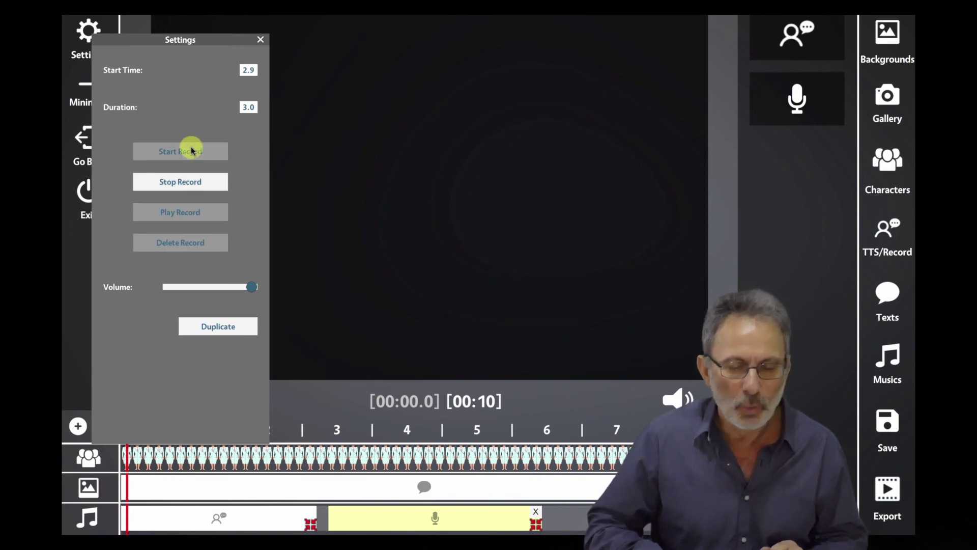
left_click(170, 178)
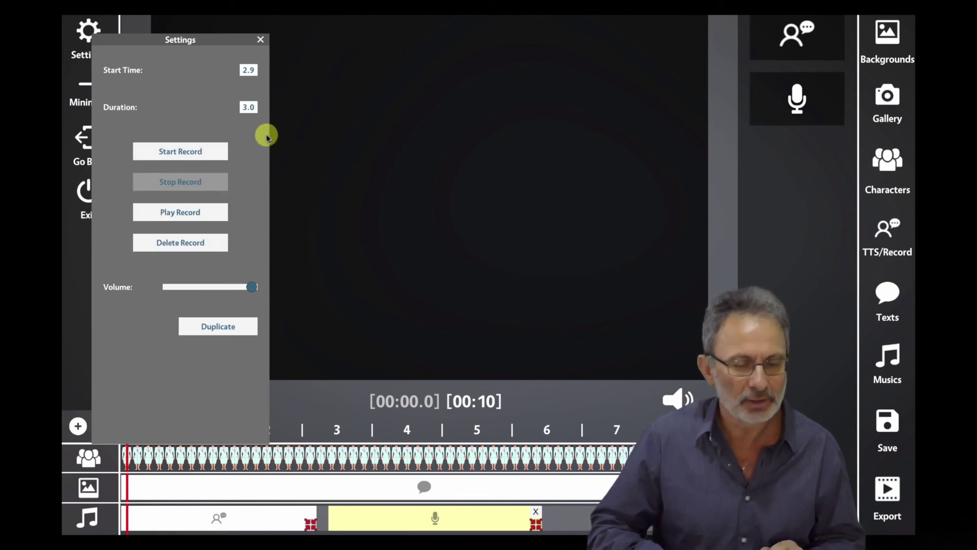
left_click(426, 516)
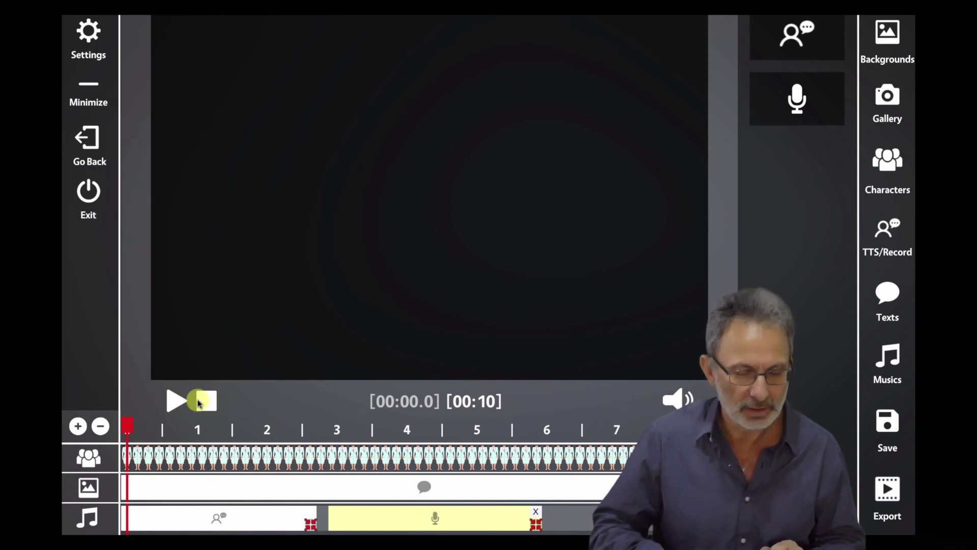
left_click(169, 400)
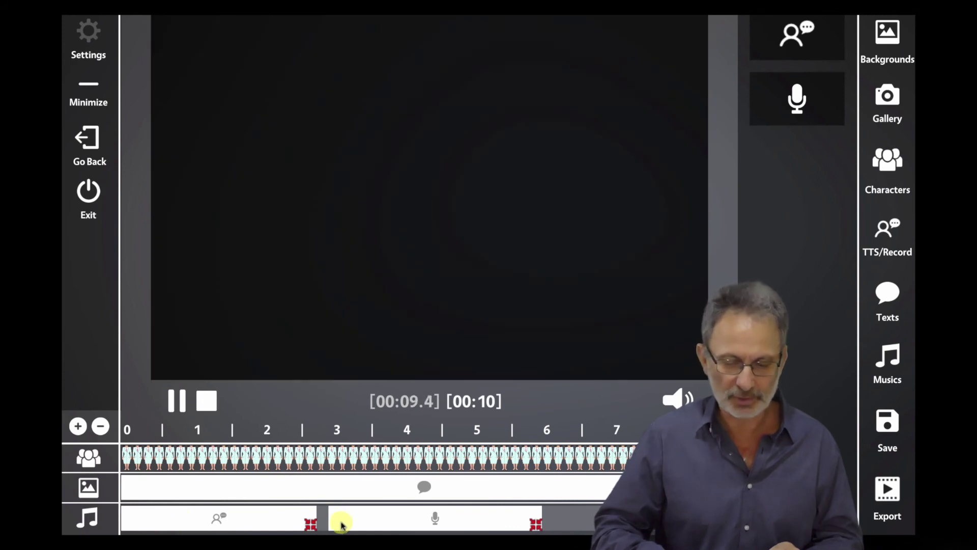
Move the microphone recording clip along the audio track so it starts at 3.1 seconds.
left_click(418, 520)
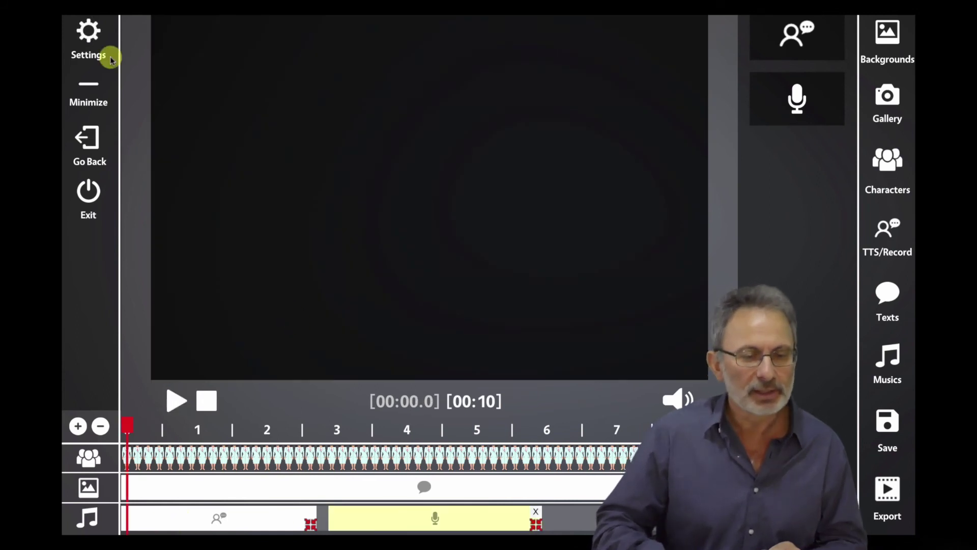
left_click(89, 34)
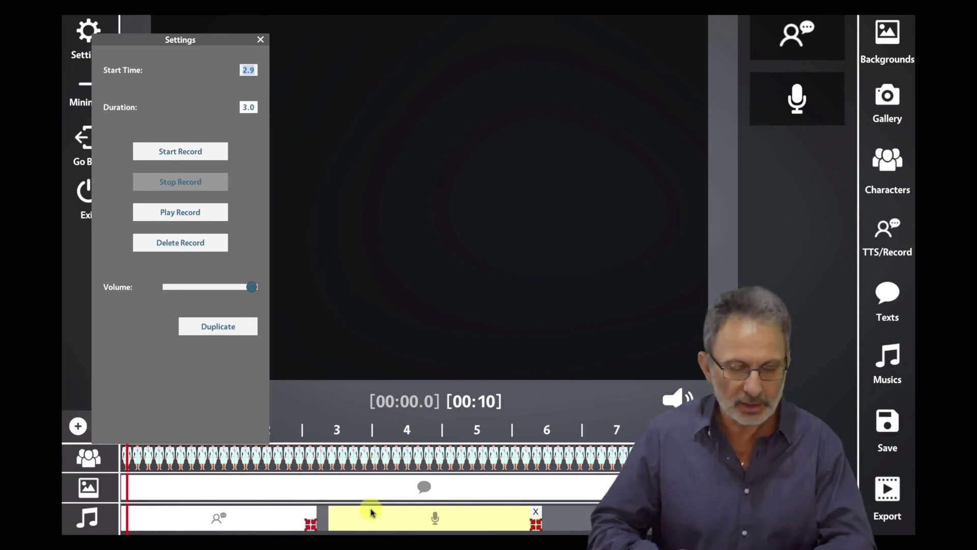
left_click_drag(373, 519, 450, 526)
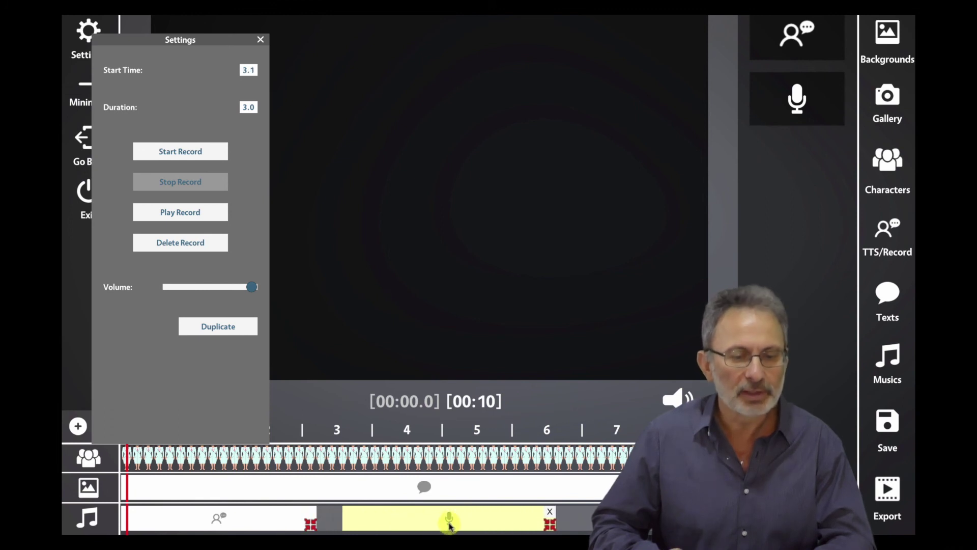
Set the duration of the microphone recording clip to 6.0 seconds.
left_click(450, 526)
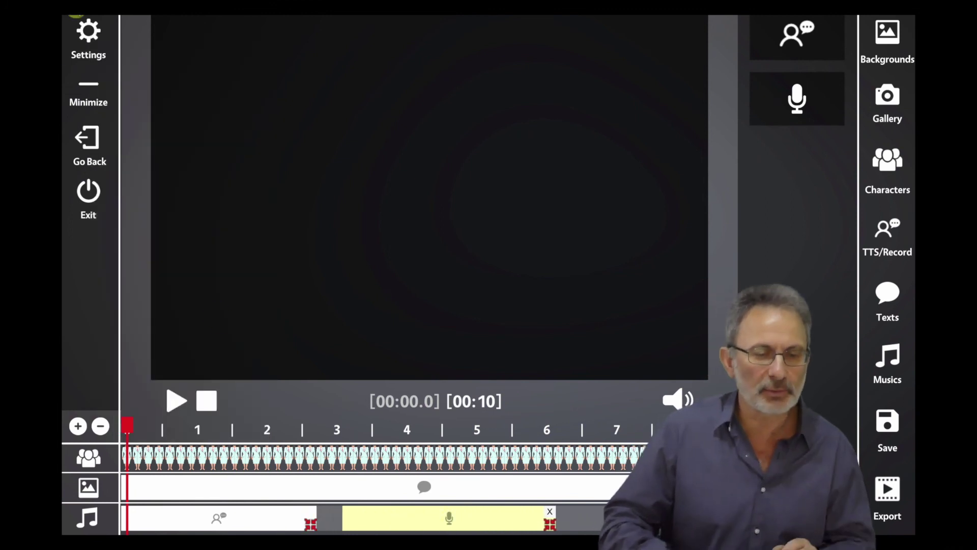
left_click(90, 35)
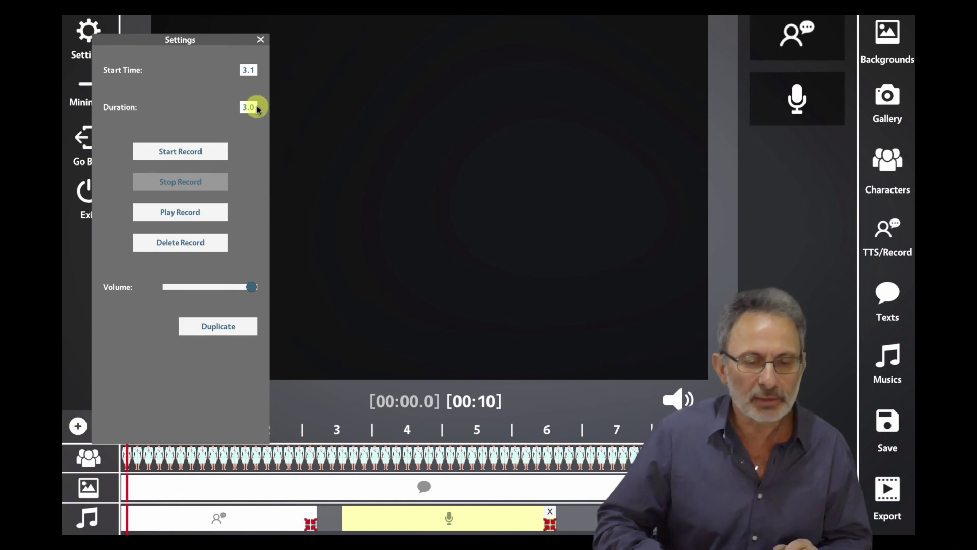
type("6")
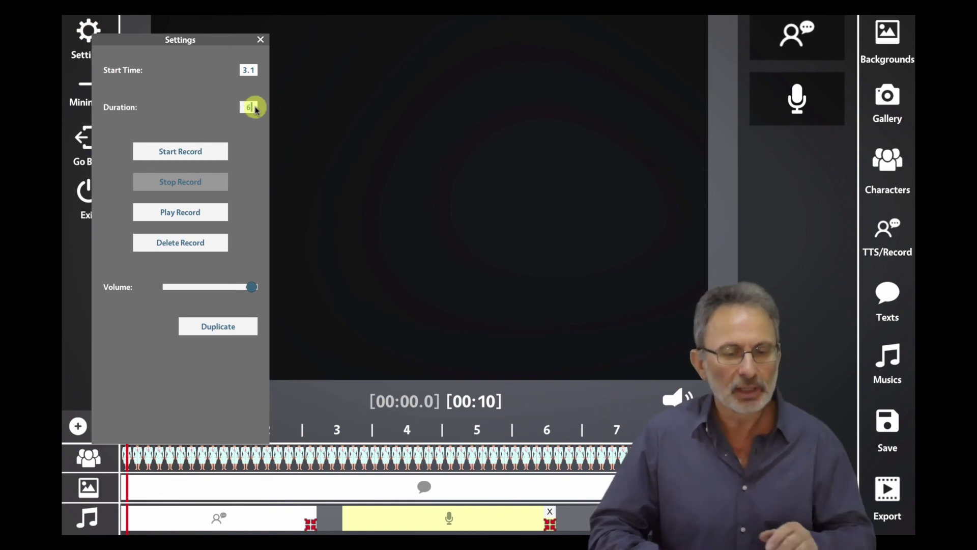
Record a take in the 6.0-second microphone clip and play it back.
left_click(195, 153)
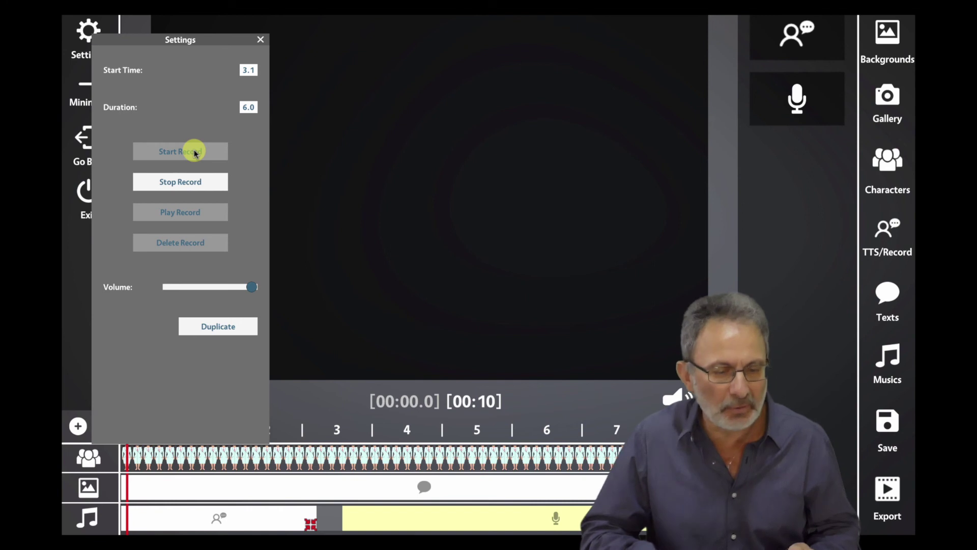
left_click(180, 182)
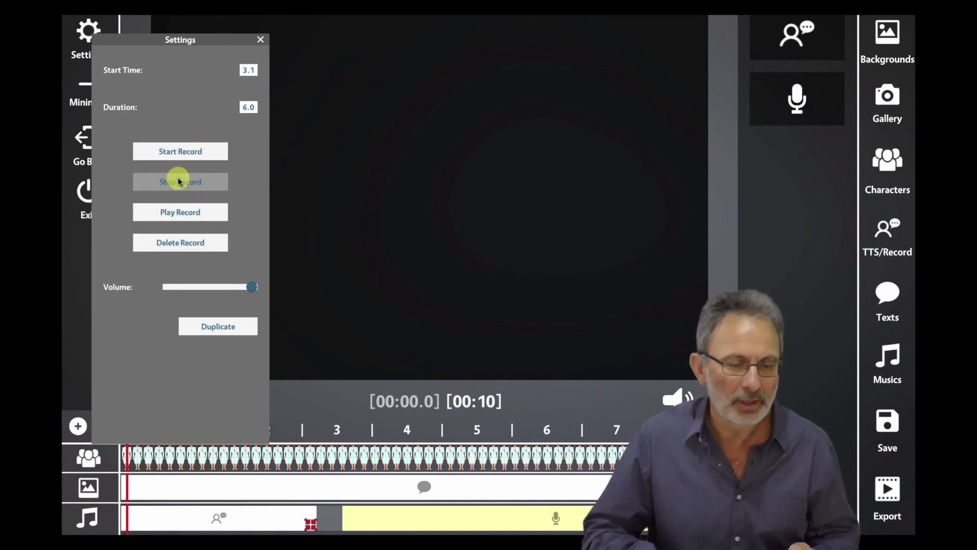
left_click(181, 218)
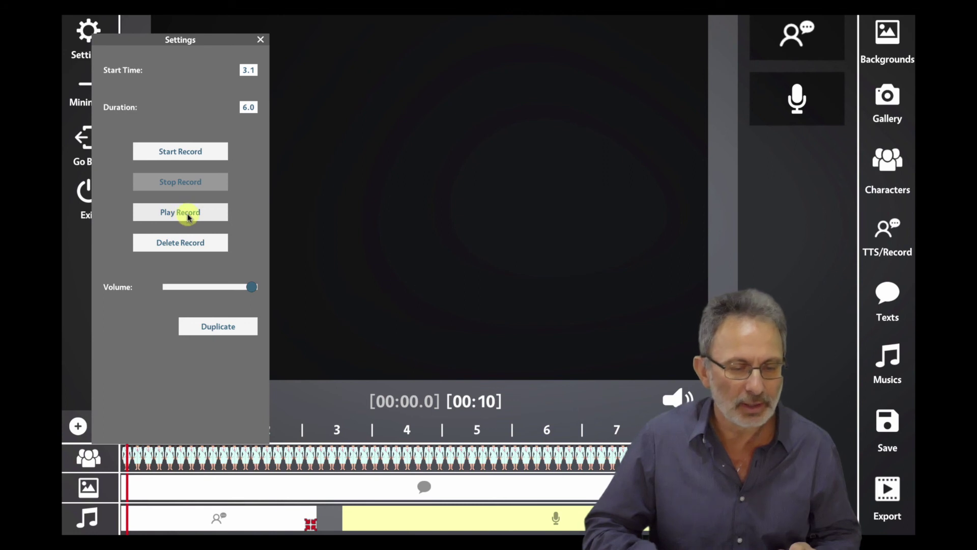
left_click(188, 218)
left_click(188, 217)
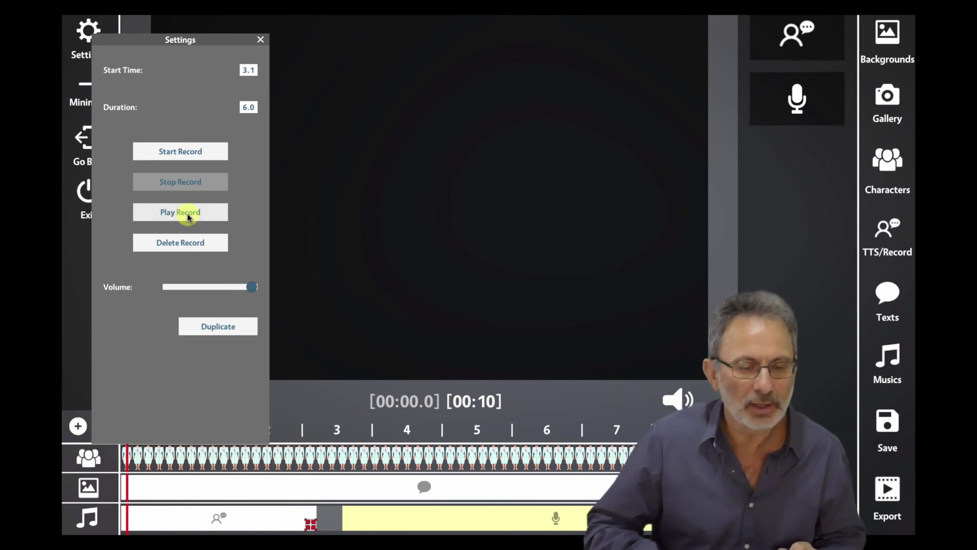
left_click(188, 217)
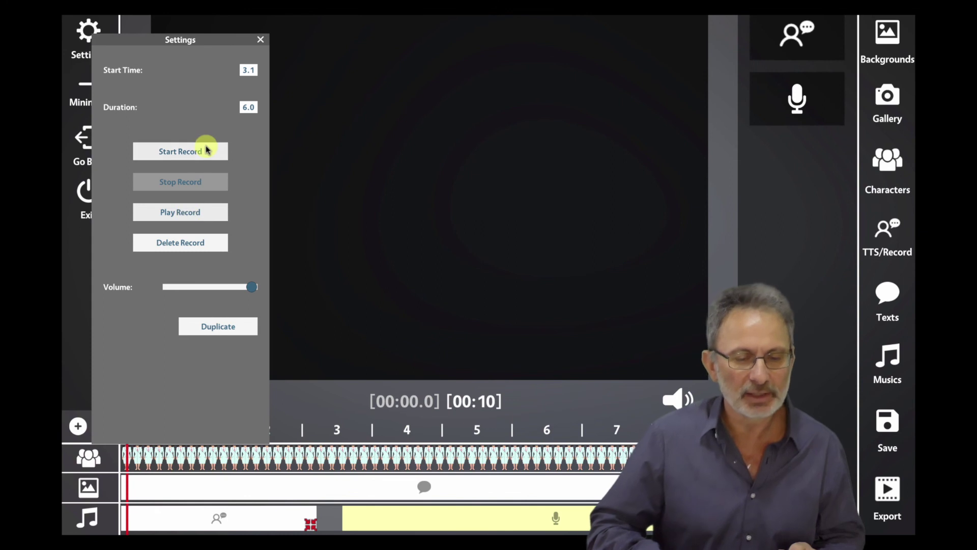
Raise the system volume and record a new take in the microphone clip.
key("XF86AudioRaiseVolume")
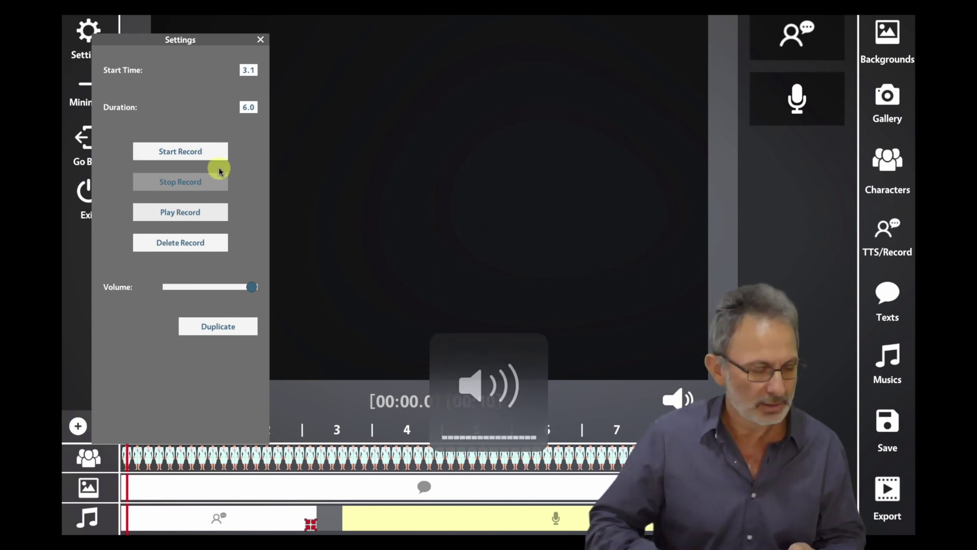
left_click(203, 149)
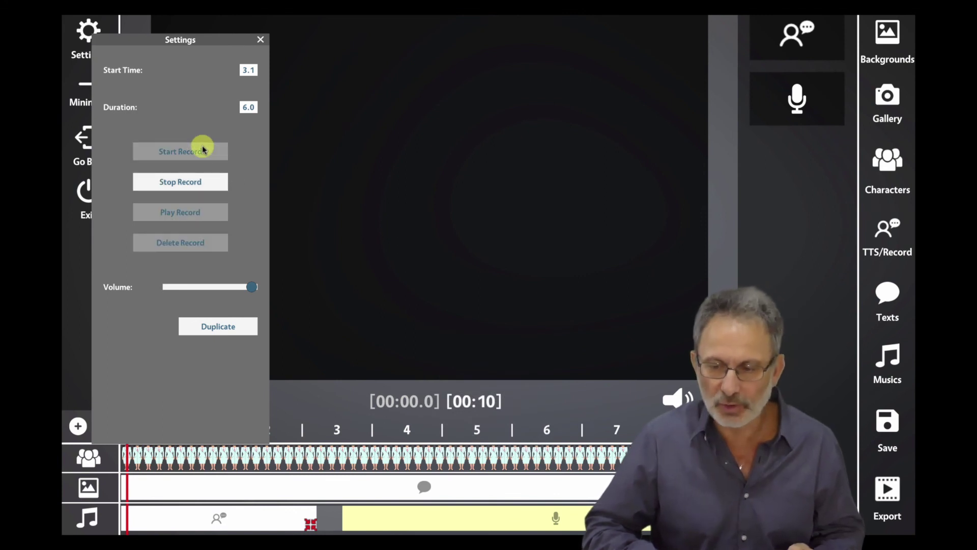
left_click(189, 179)
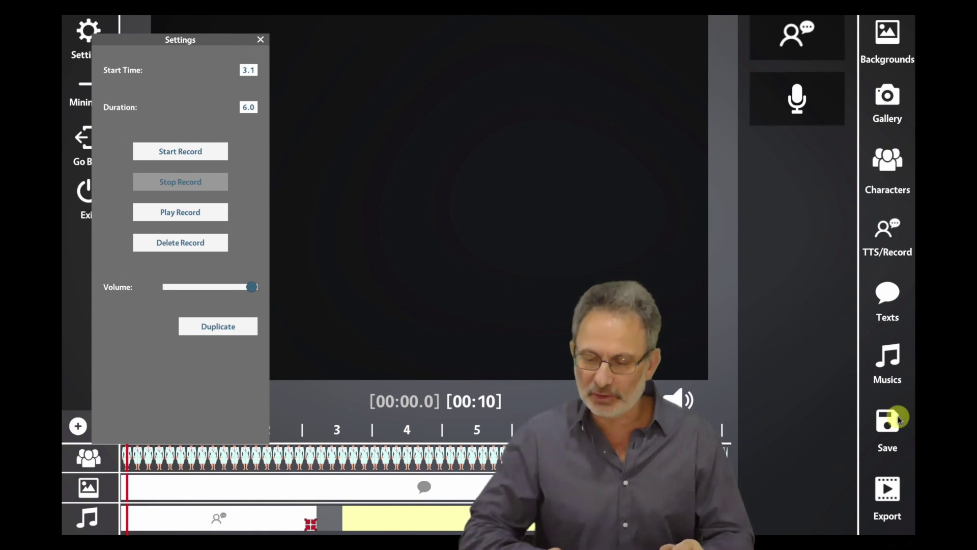
Close the microphone clip's settings and save the project as Toon in the Desktop/Toons folder.
left_click(124, 454)
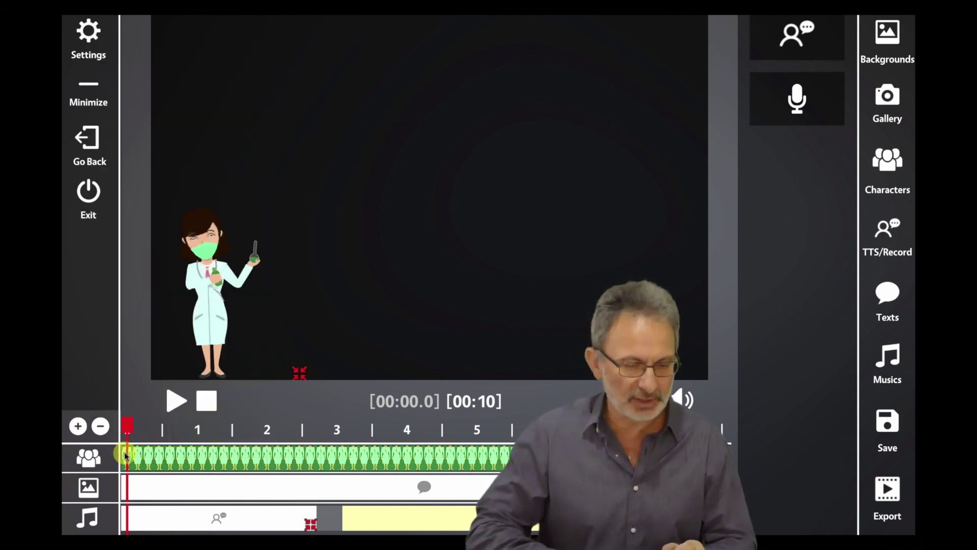
left_click(123, 432)
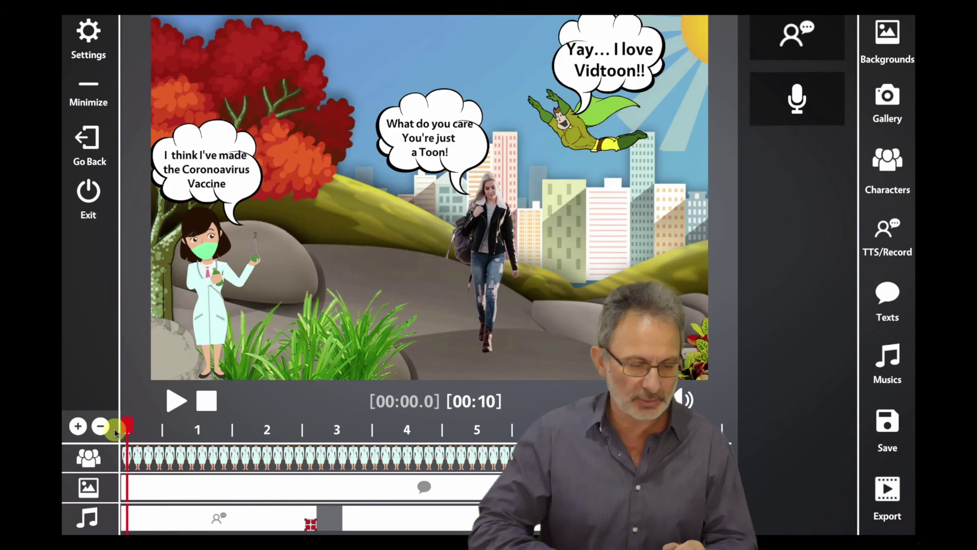
left_click(889, 431)
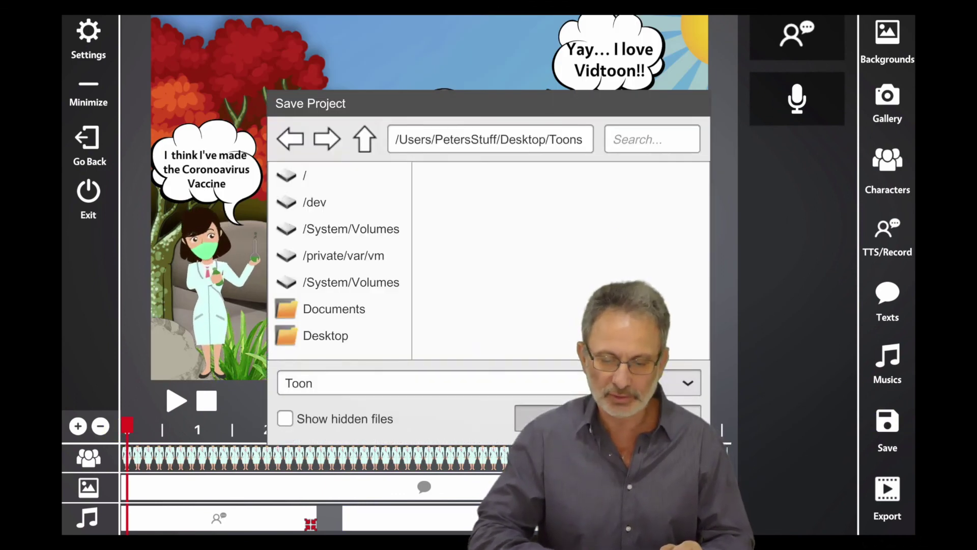
left_click(527, 418)
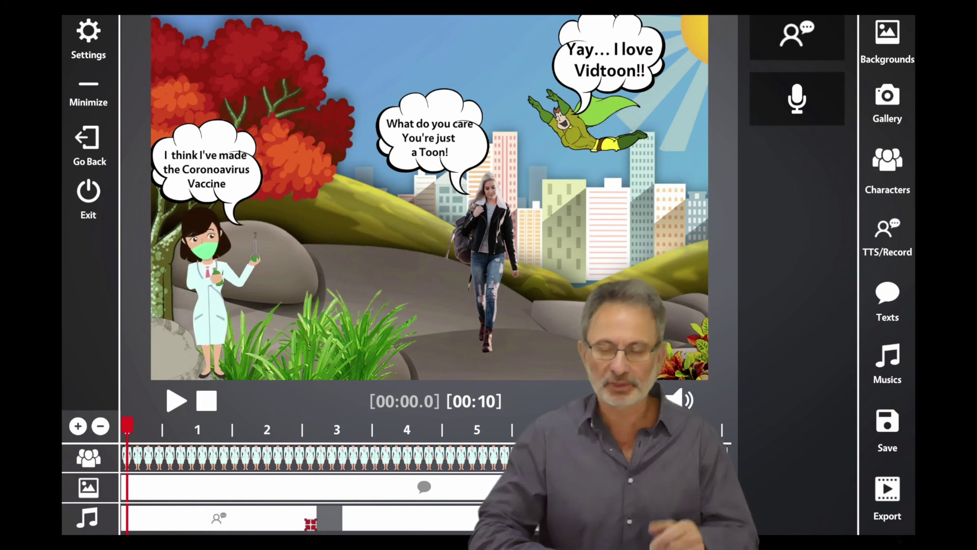
Export the scene as a video named Toon into the Desktop/Toons folder.
left_click(888, 489)
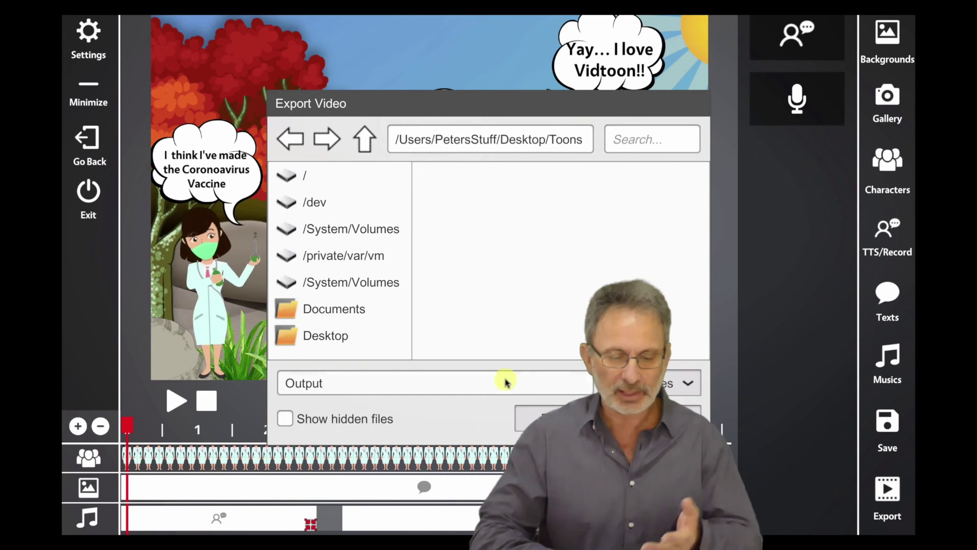
double_click(336, 386)
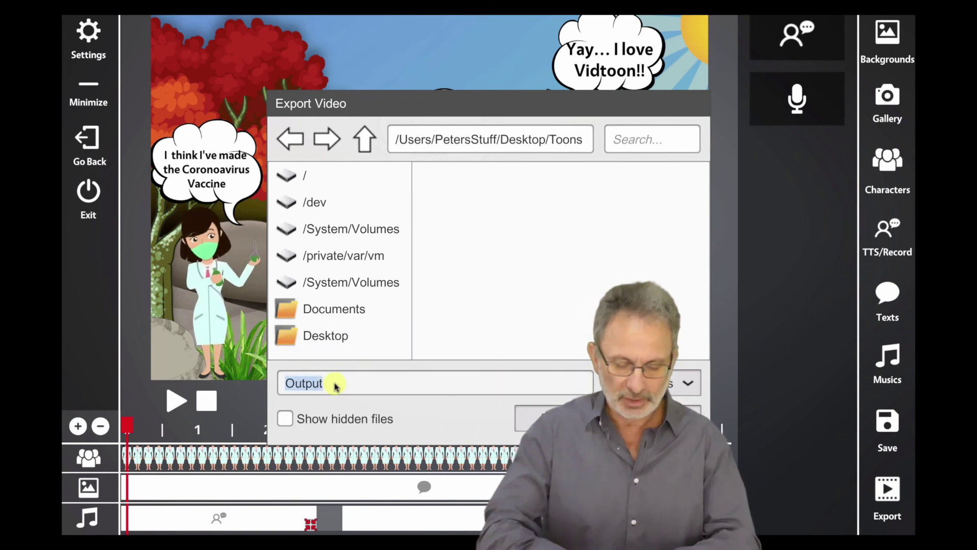
left_click(557, 408)
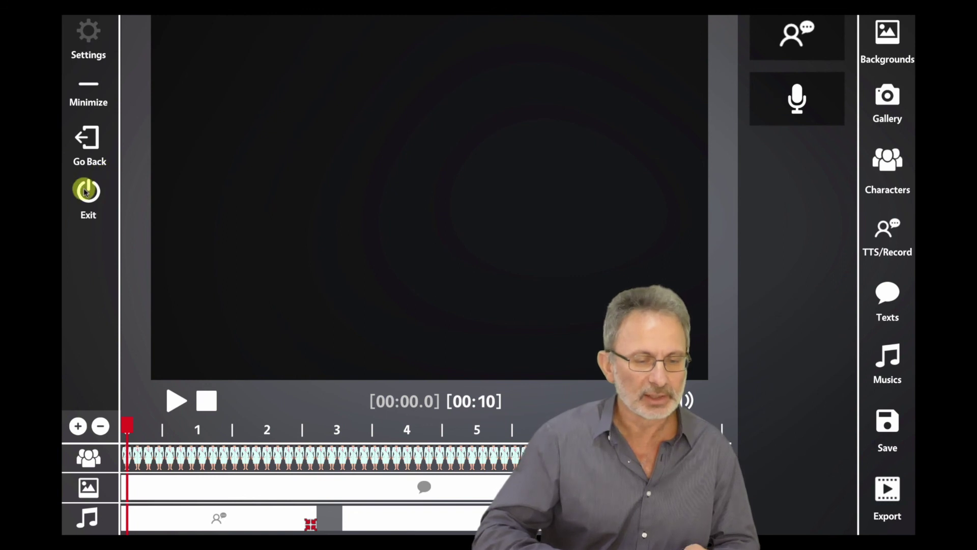
Leave the editor, saving the project over Toon.vep, and load Toon.vep again from the workspace screen.
left_click(89, 143)
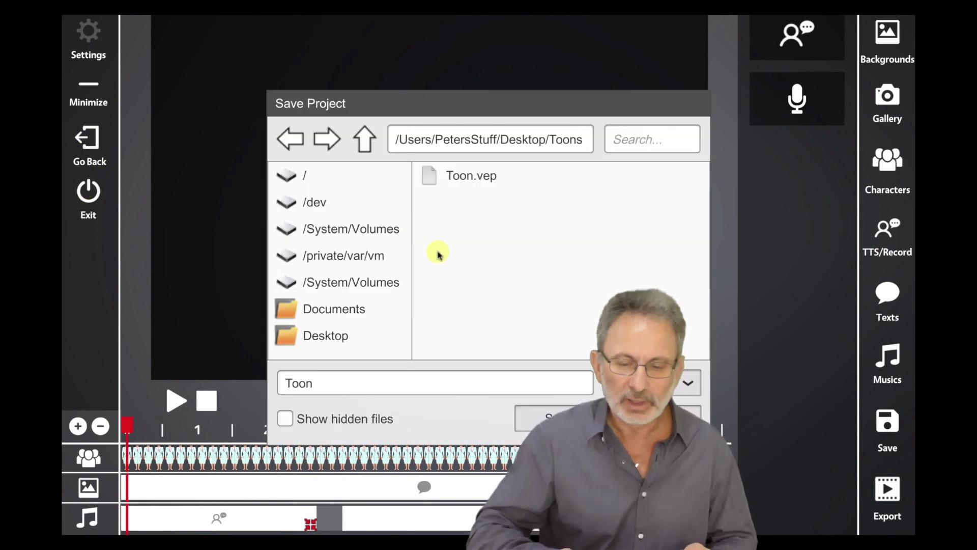
left_click(479, 176)
double_click(479, 175)
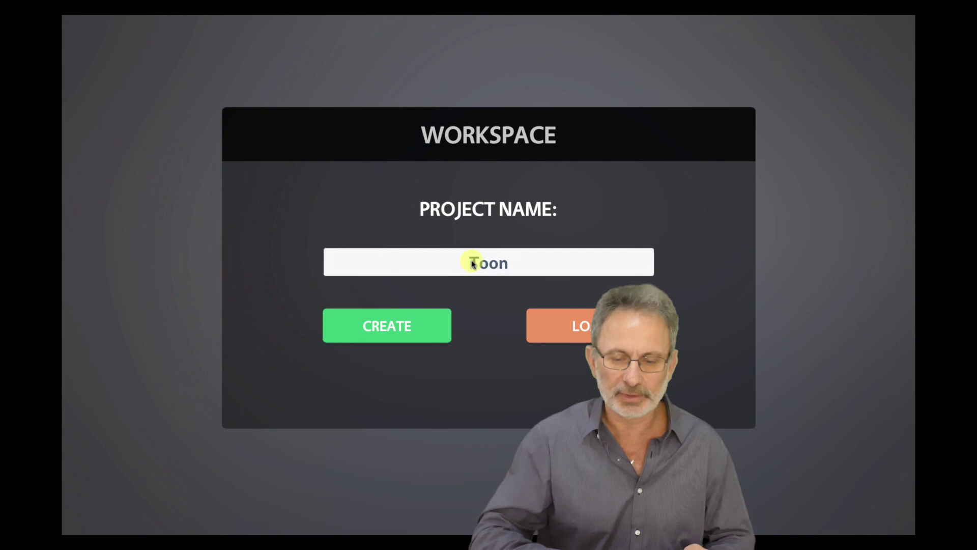
left_click(572, 334)
double_click(465, 177)
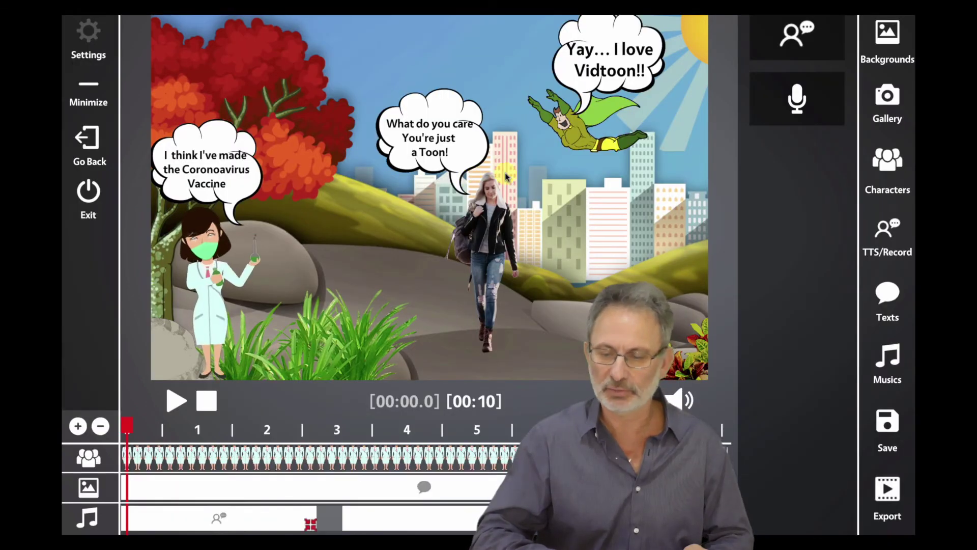
Export the reloaded scene as ToonTake 2.mp4 into the Toons folder and play the scene to check it.
left_click(888, 490)
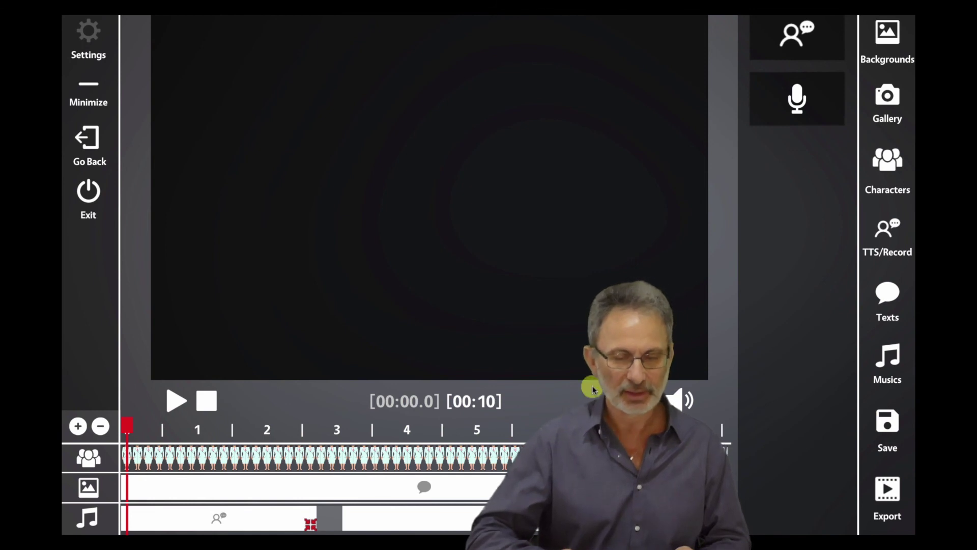
left_click(171, 401)
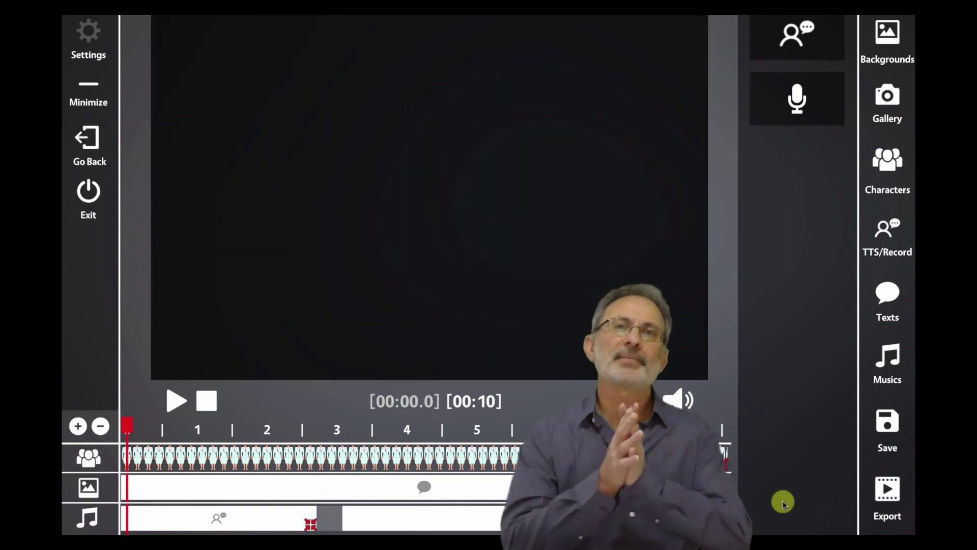
Start another video export and choose the existing ToonTake 2.mp4 as the output file.
left_click(887, 490)
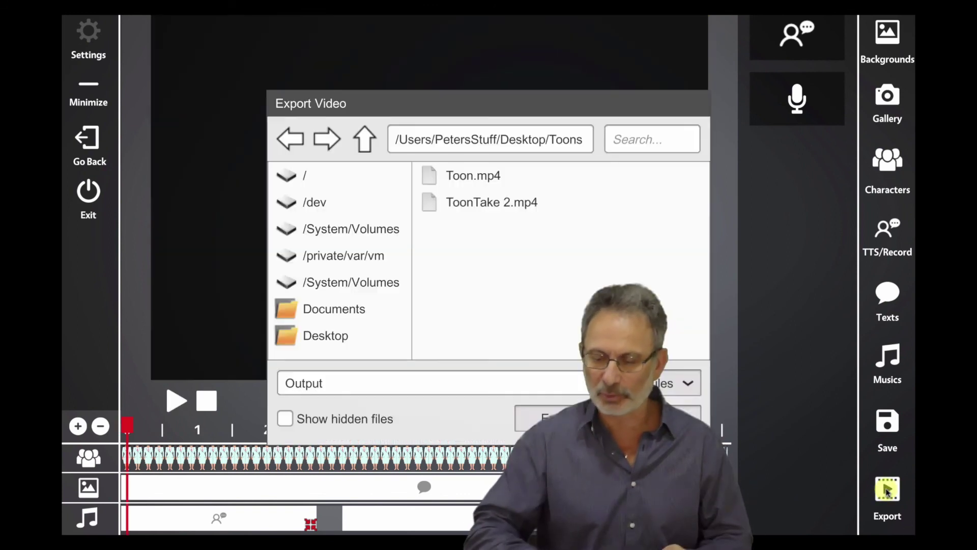
left_click(491, 203)
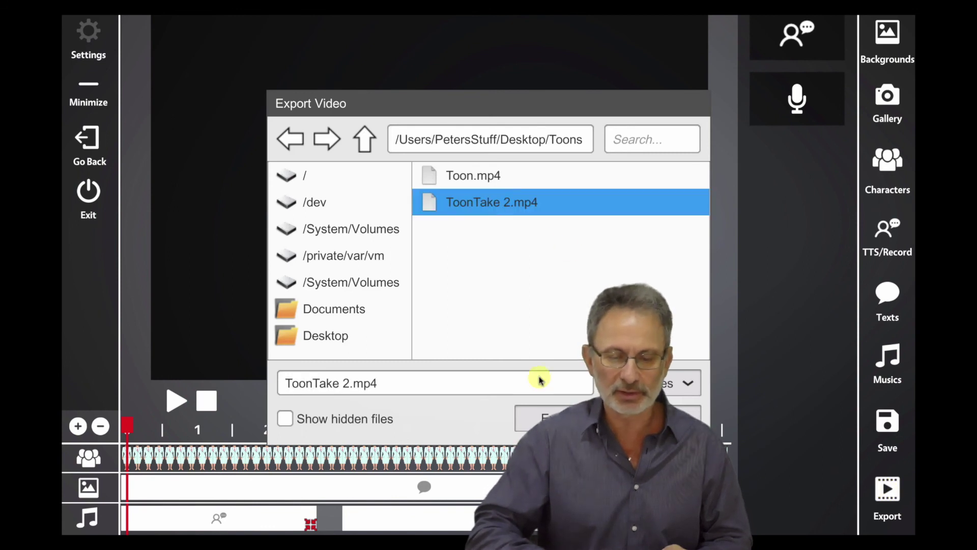